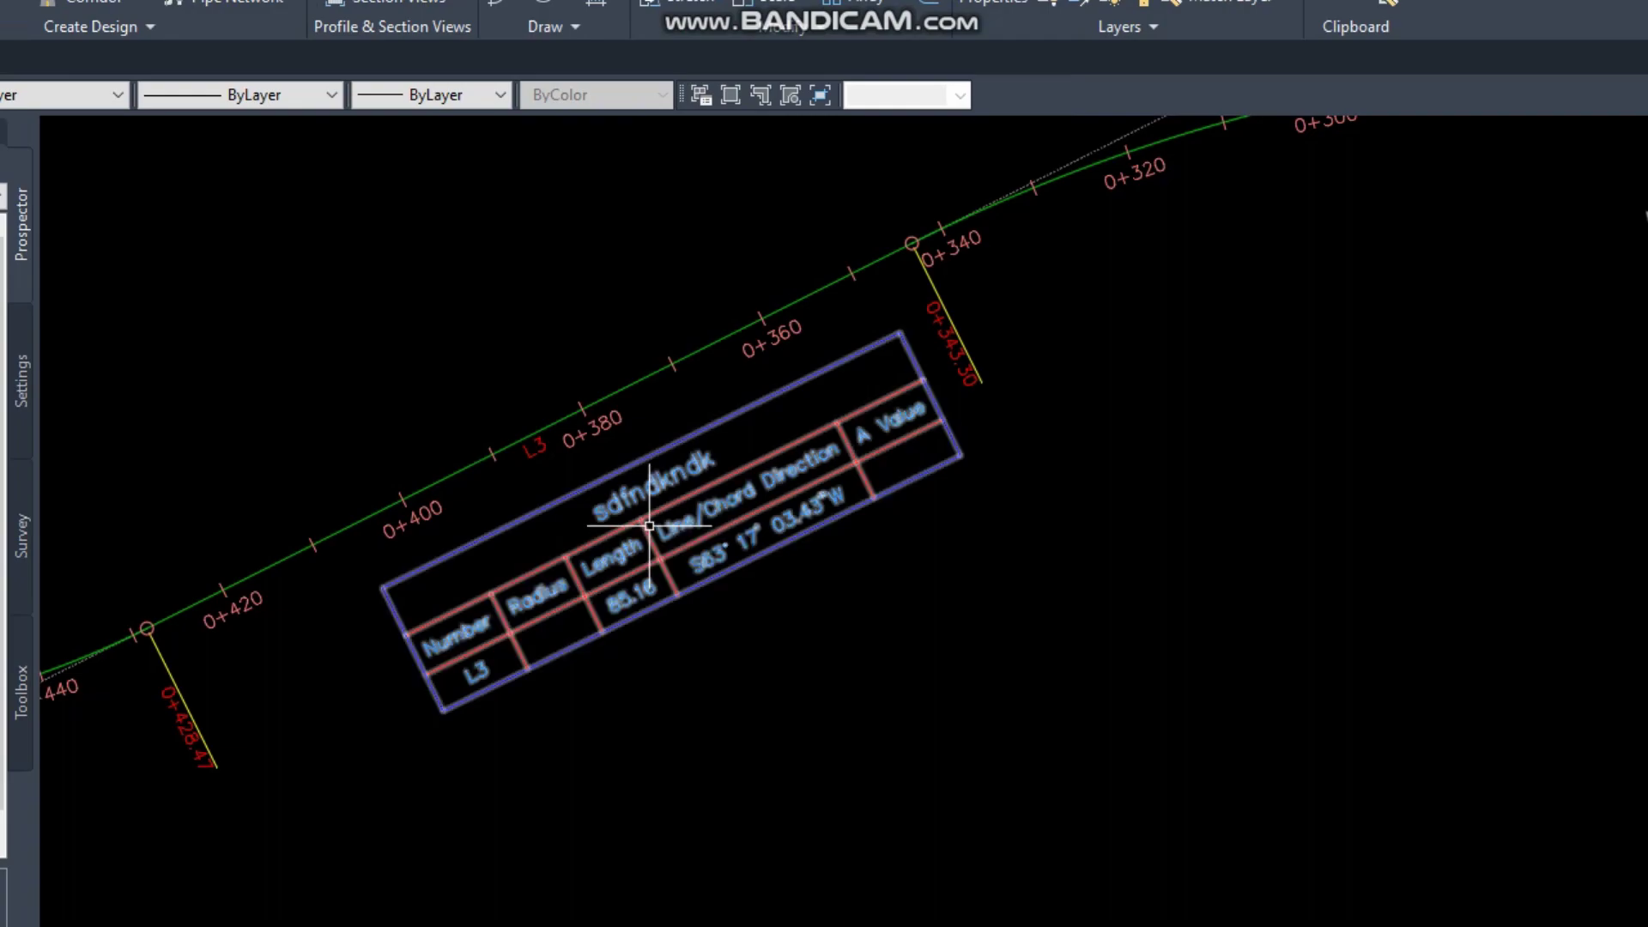
Step: Examine the alignment's tangents, curves, station labels and segment tables along its length
middle_click_drag(1116, 428, 670, 595)
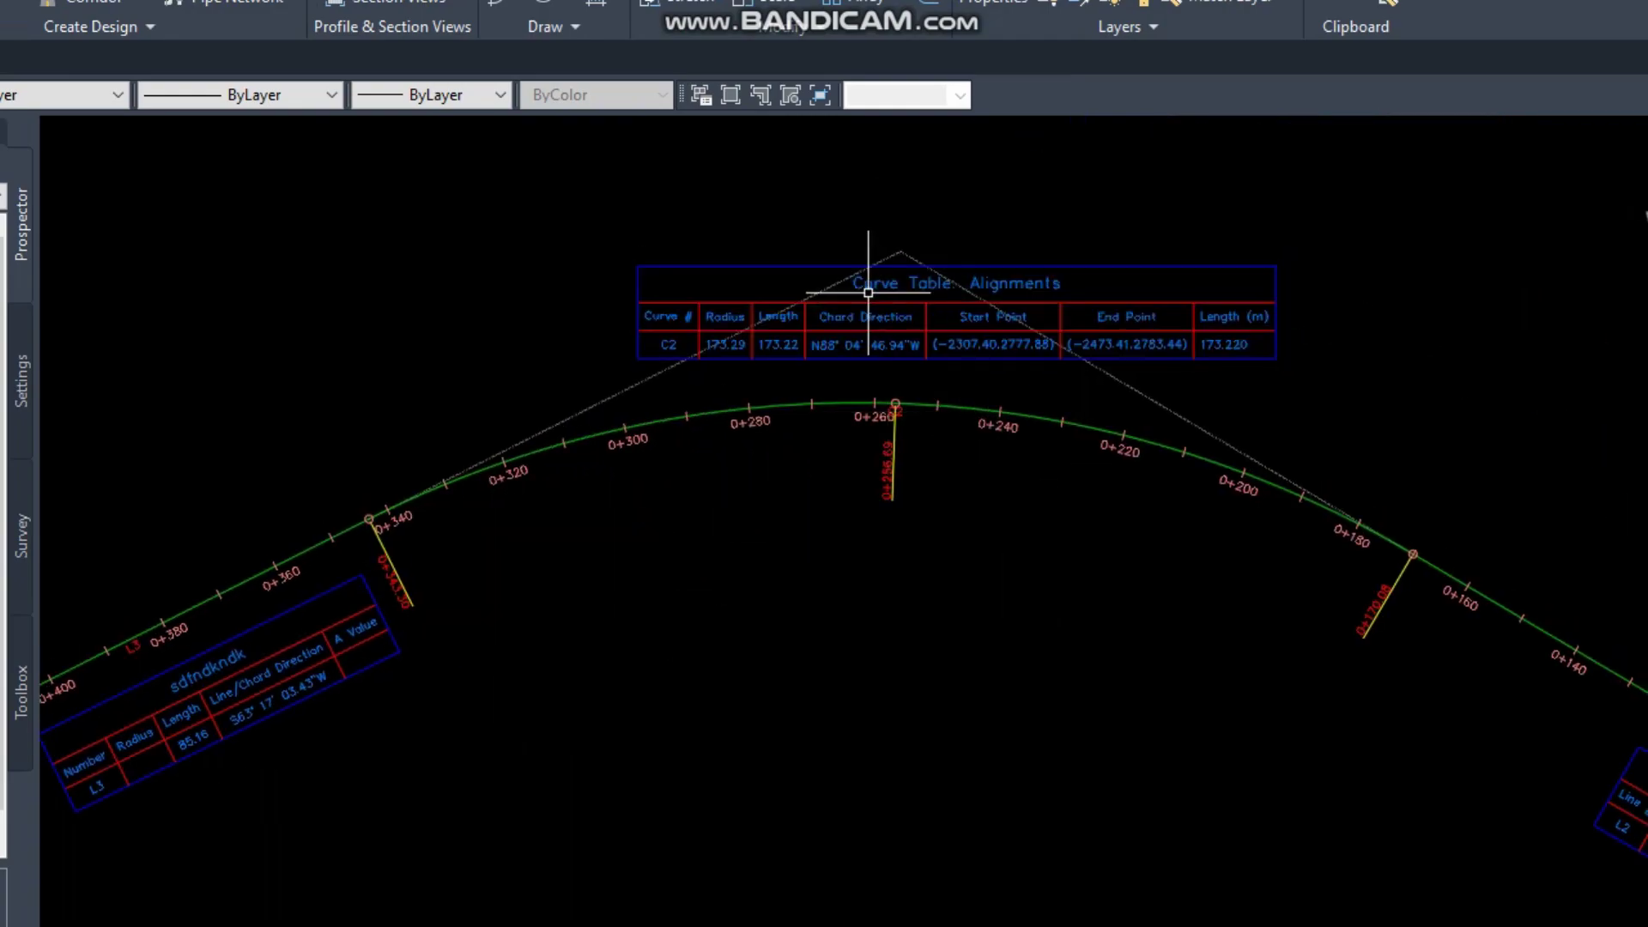
scroll(926, 302, "up", 2)
scroll(854, 348, "down", 5)
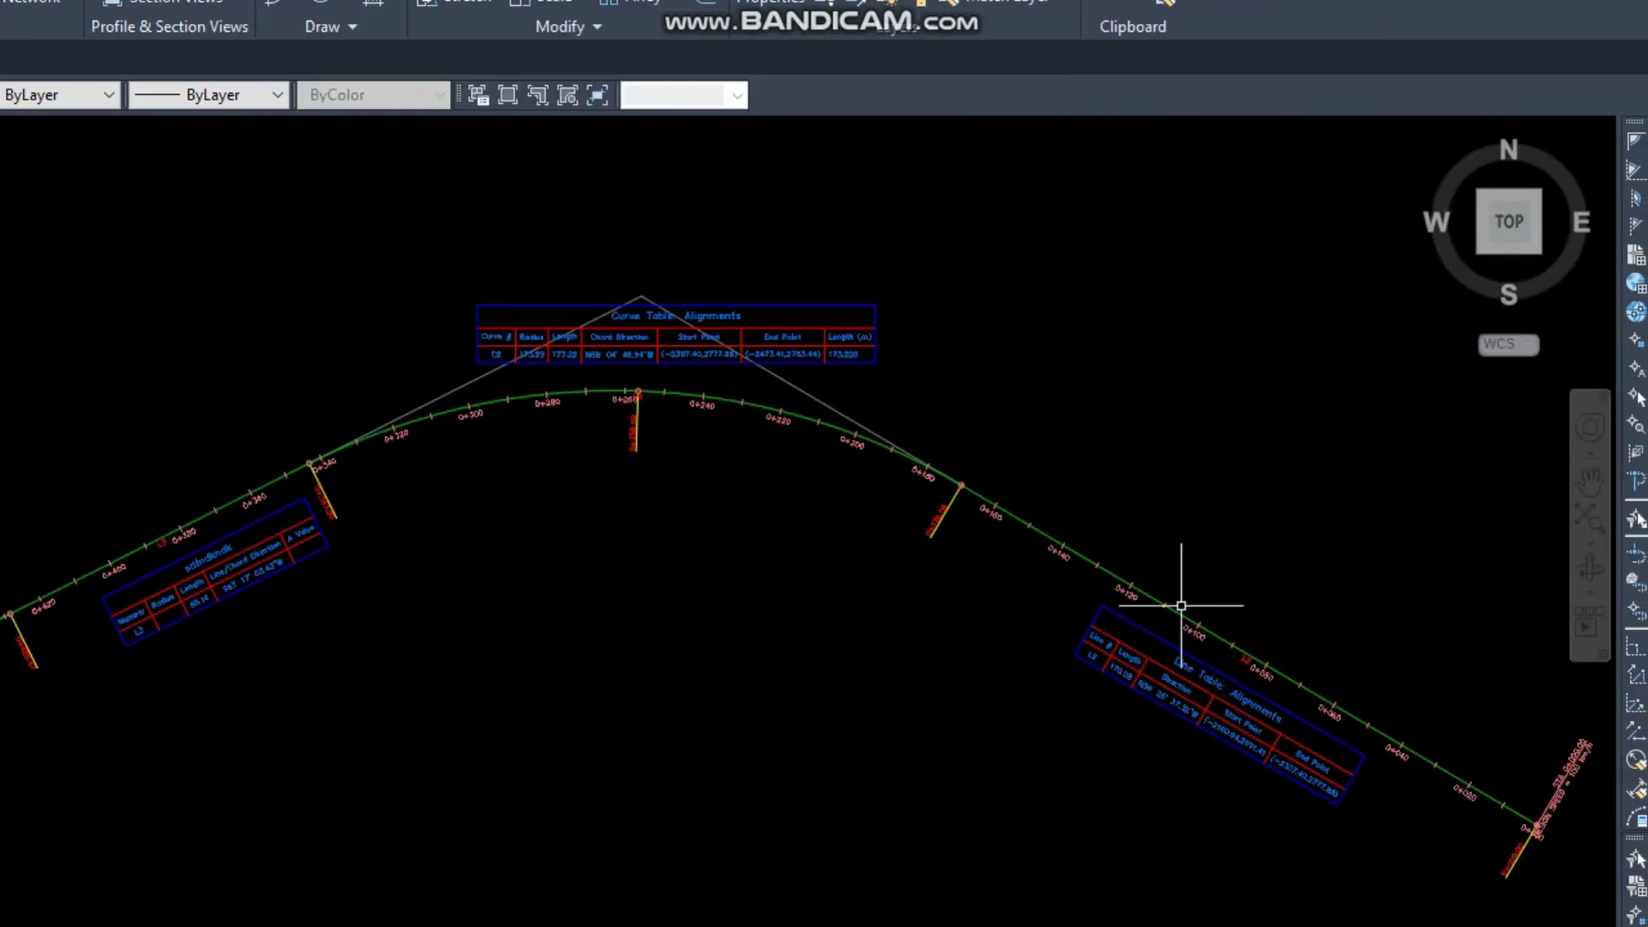
scroll(1287, 536, "down", 4)
scroll(819, 484, "up", 3)
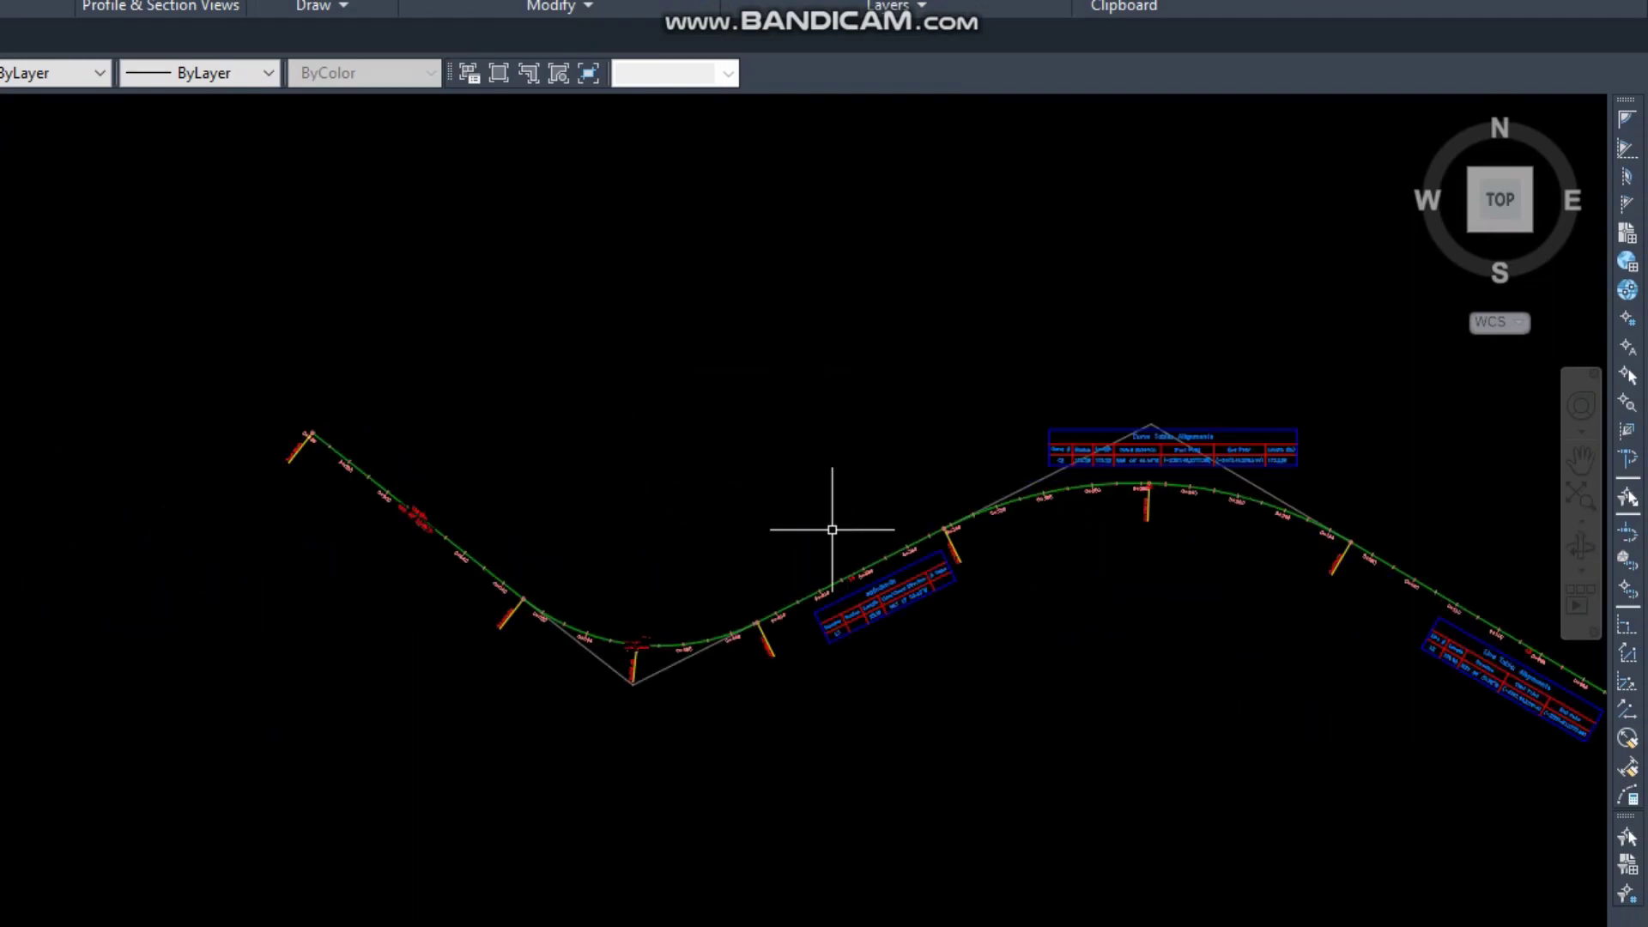
middle_click_drag(831, 533, 596, 486)
scroll(422, 589, "up", 3)
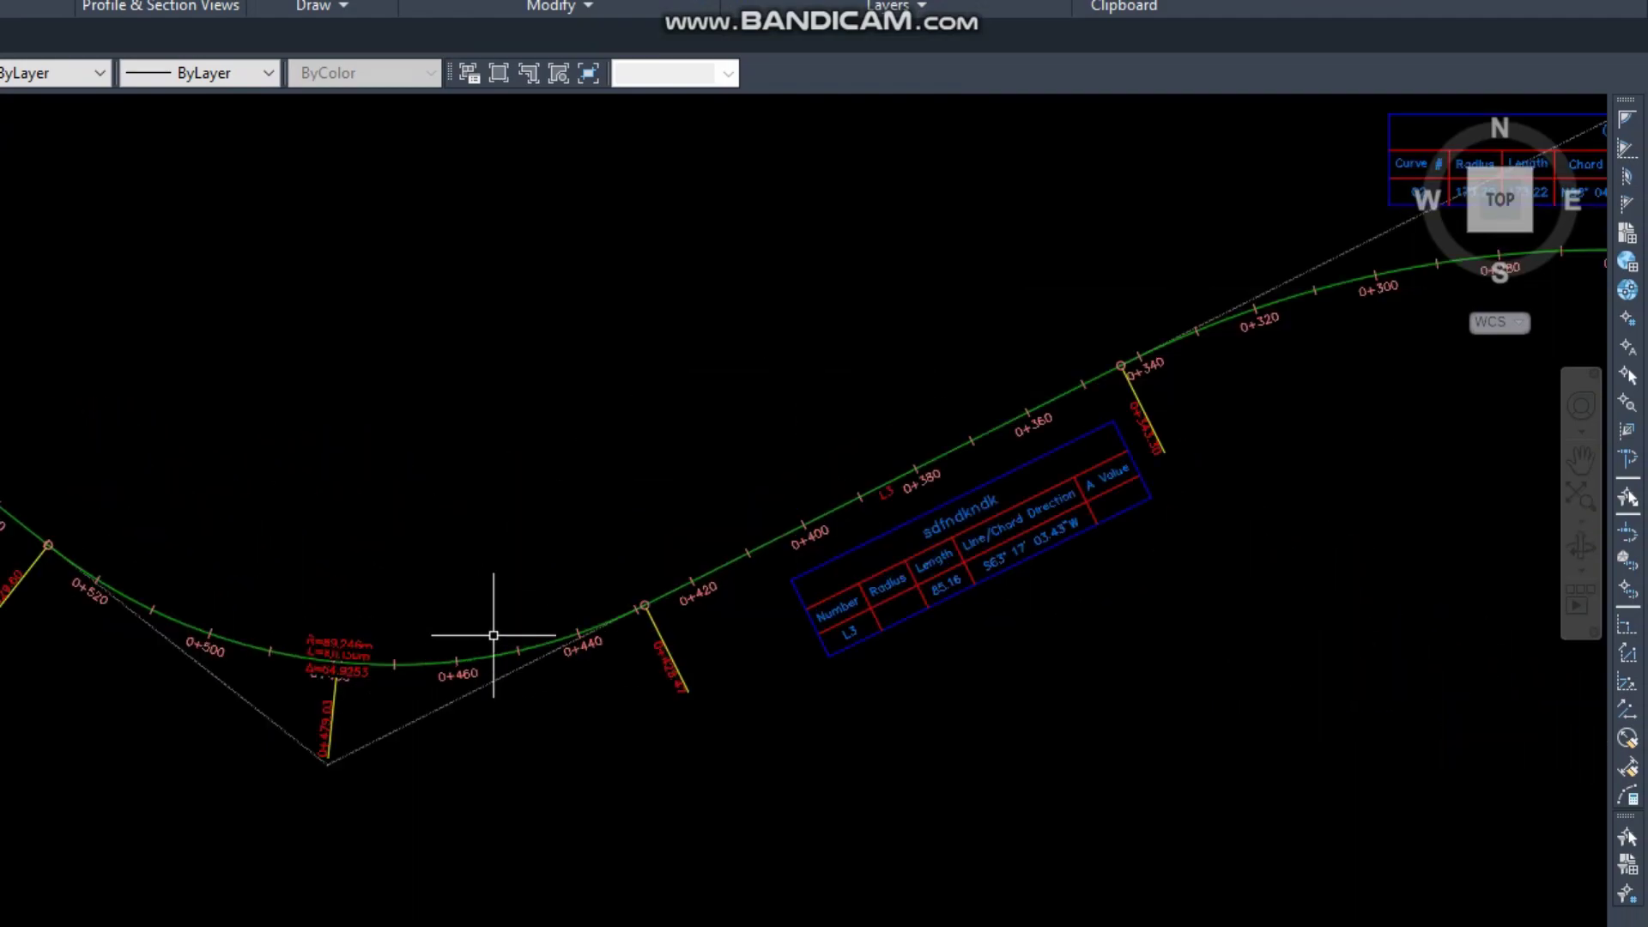
left_click(434, 663)
scroll(419, 595, "down", 2)
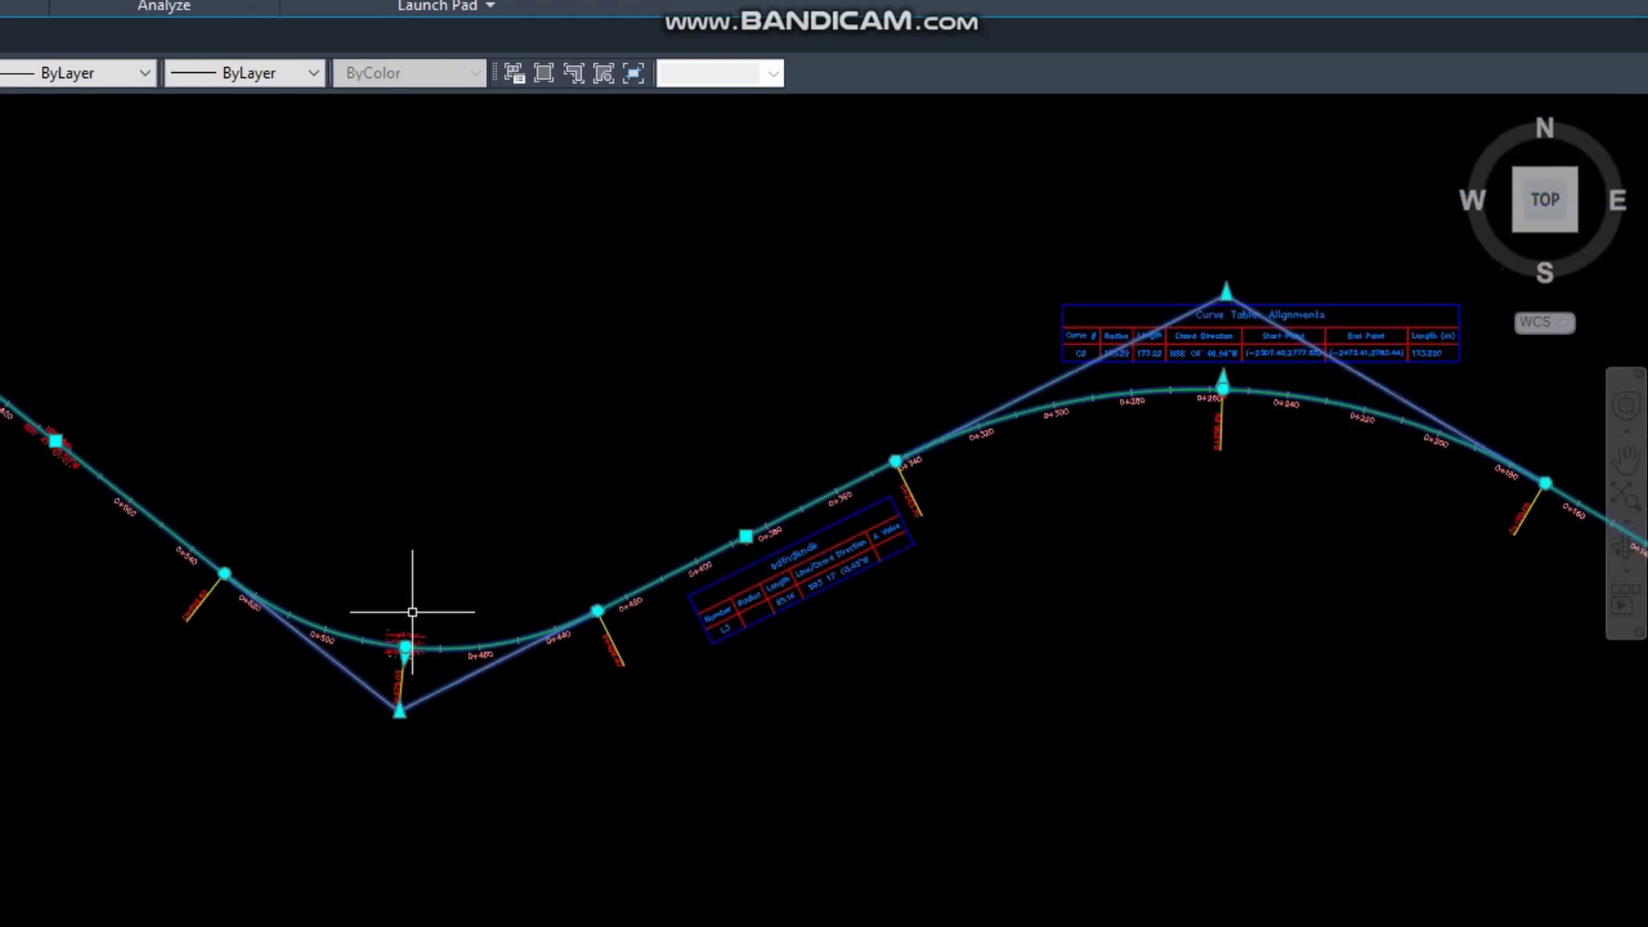
key("Escape")
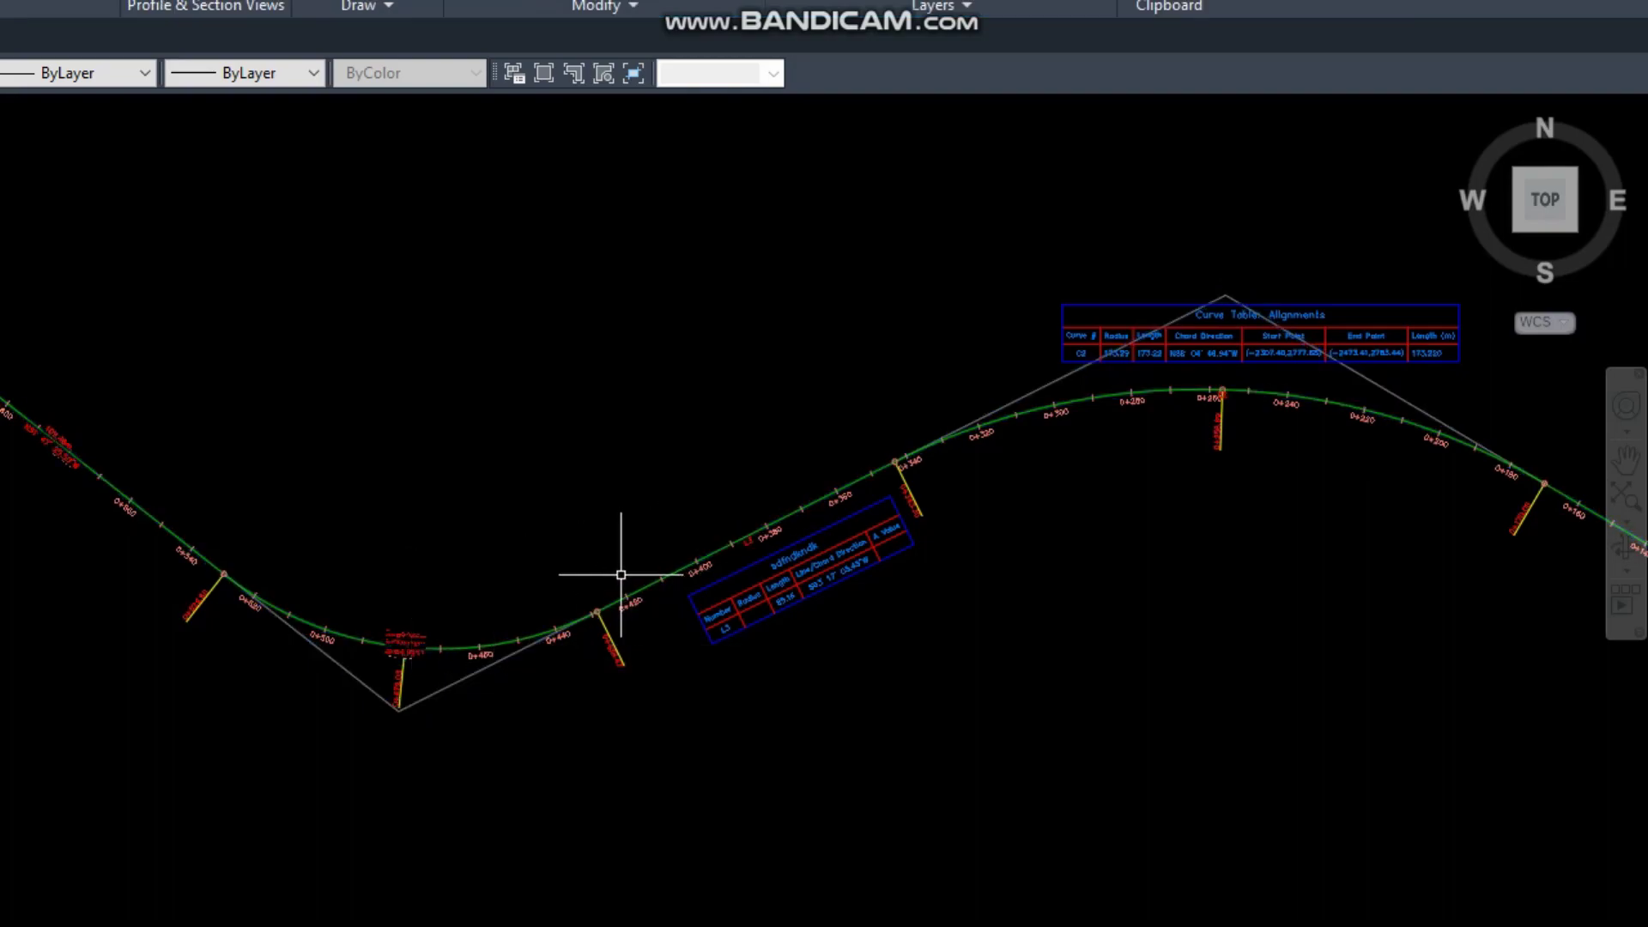
mouse_move(621, 575)
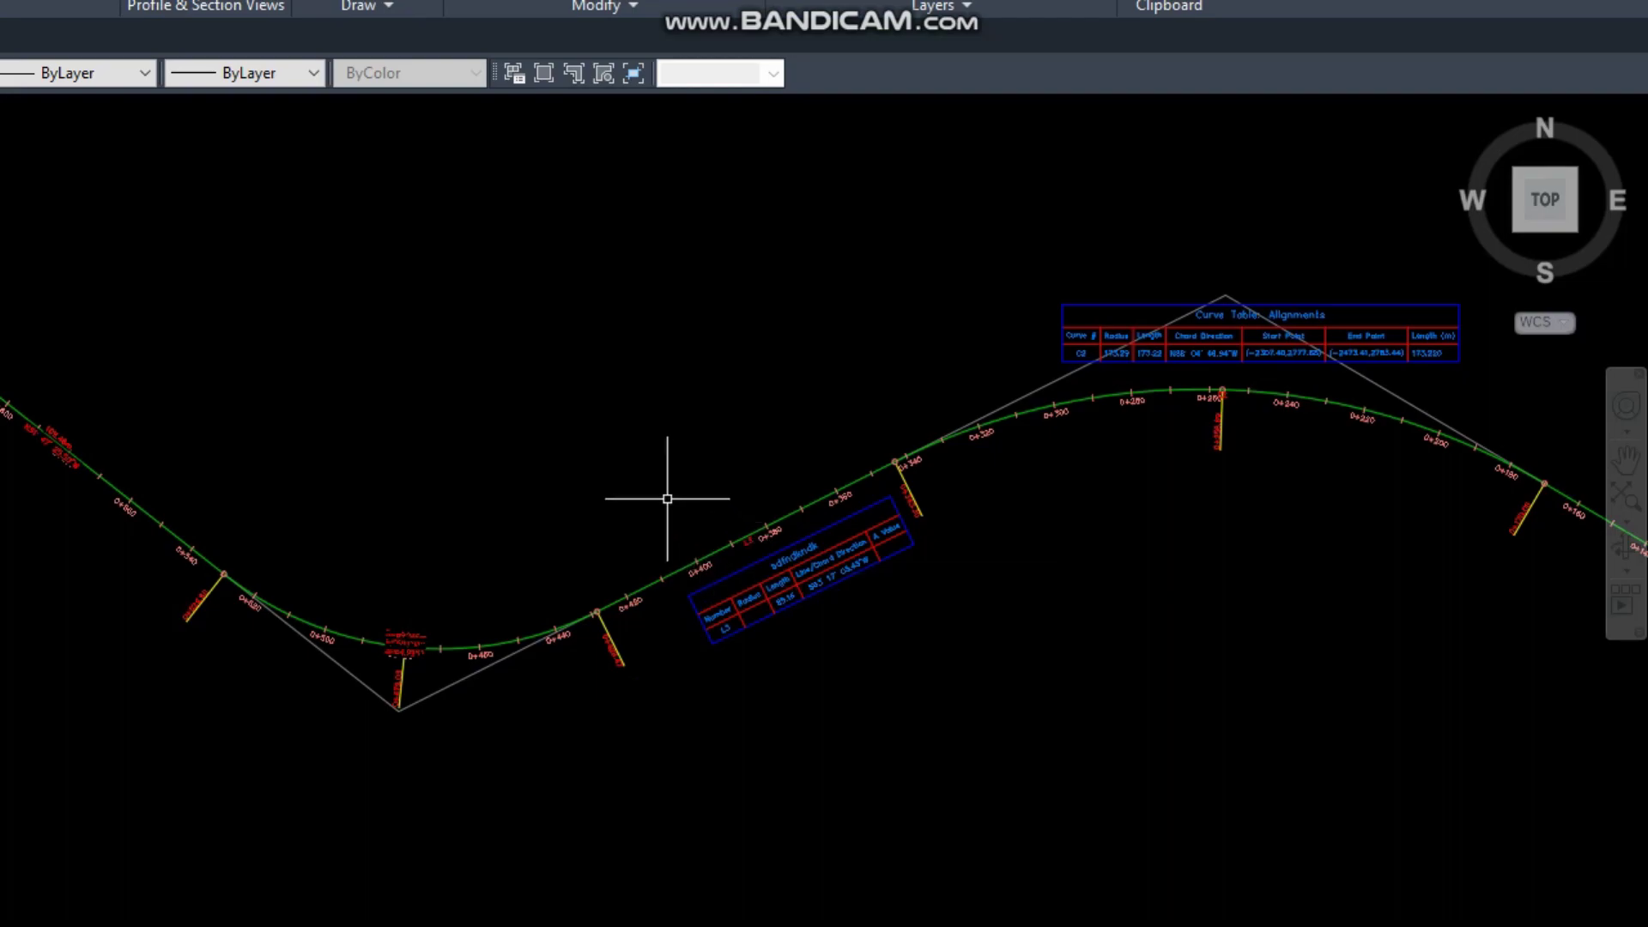
mouse_move(643, 463)
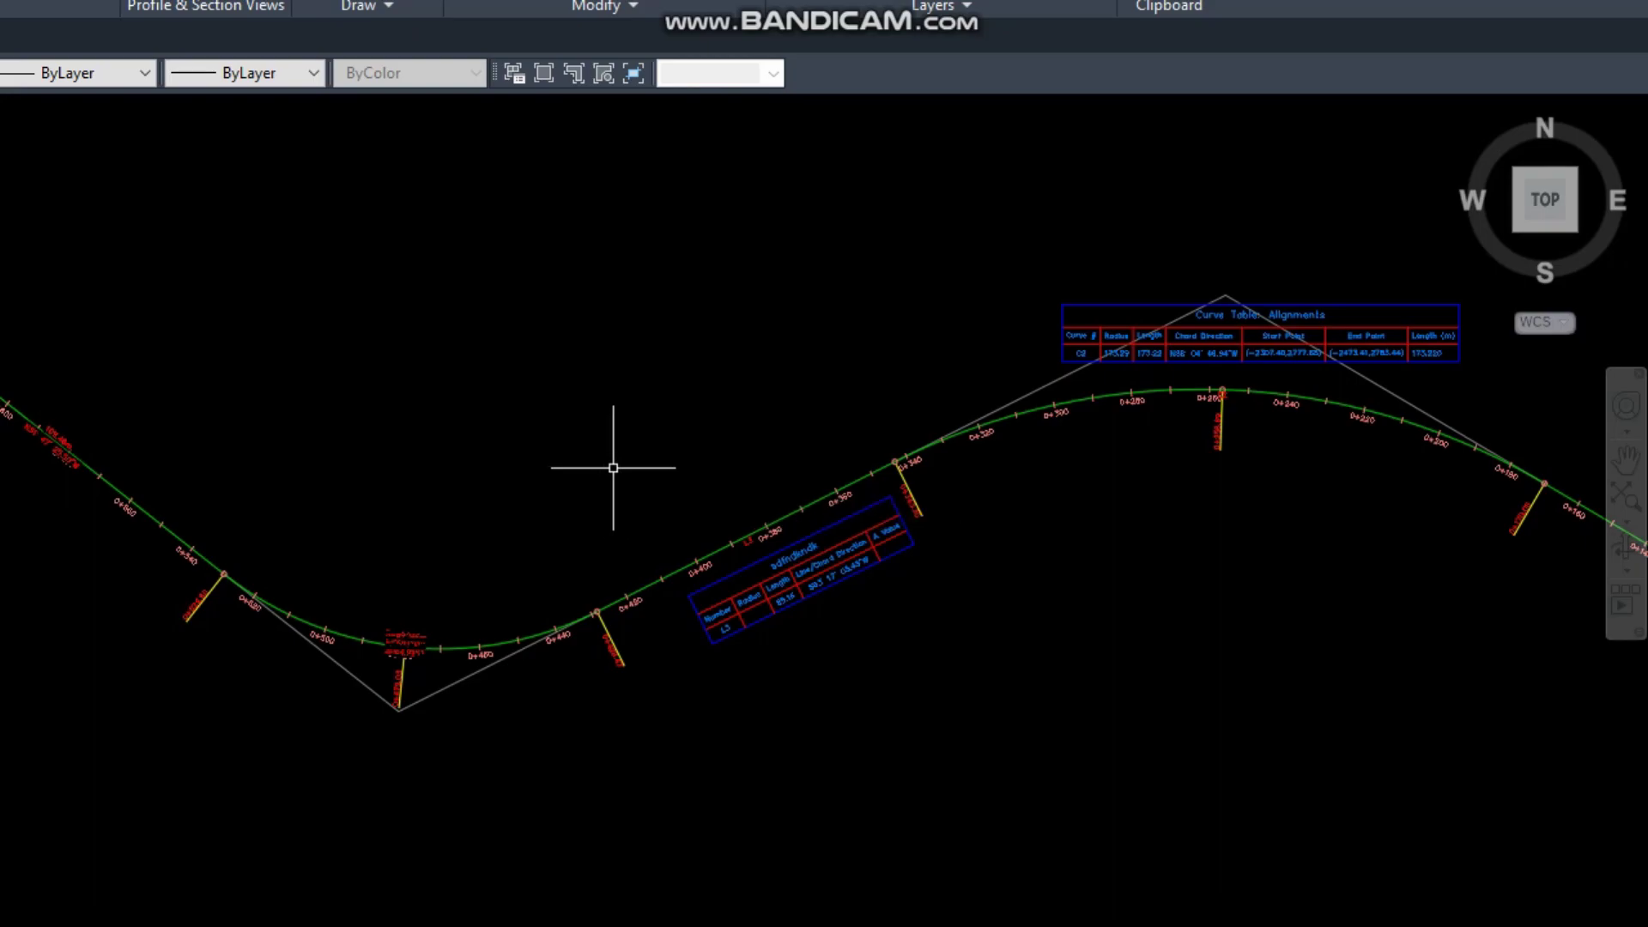
Step: Open the Design Criteria Editor for the alignment and display the AASHTO 2011 Metric eMax 6% minimum radius table
left_click(464, 637)
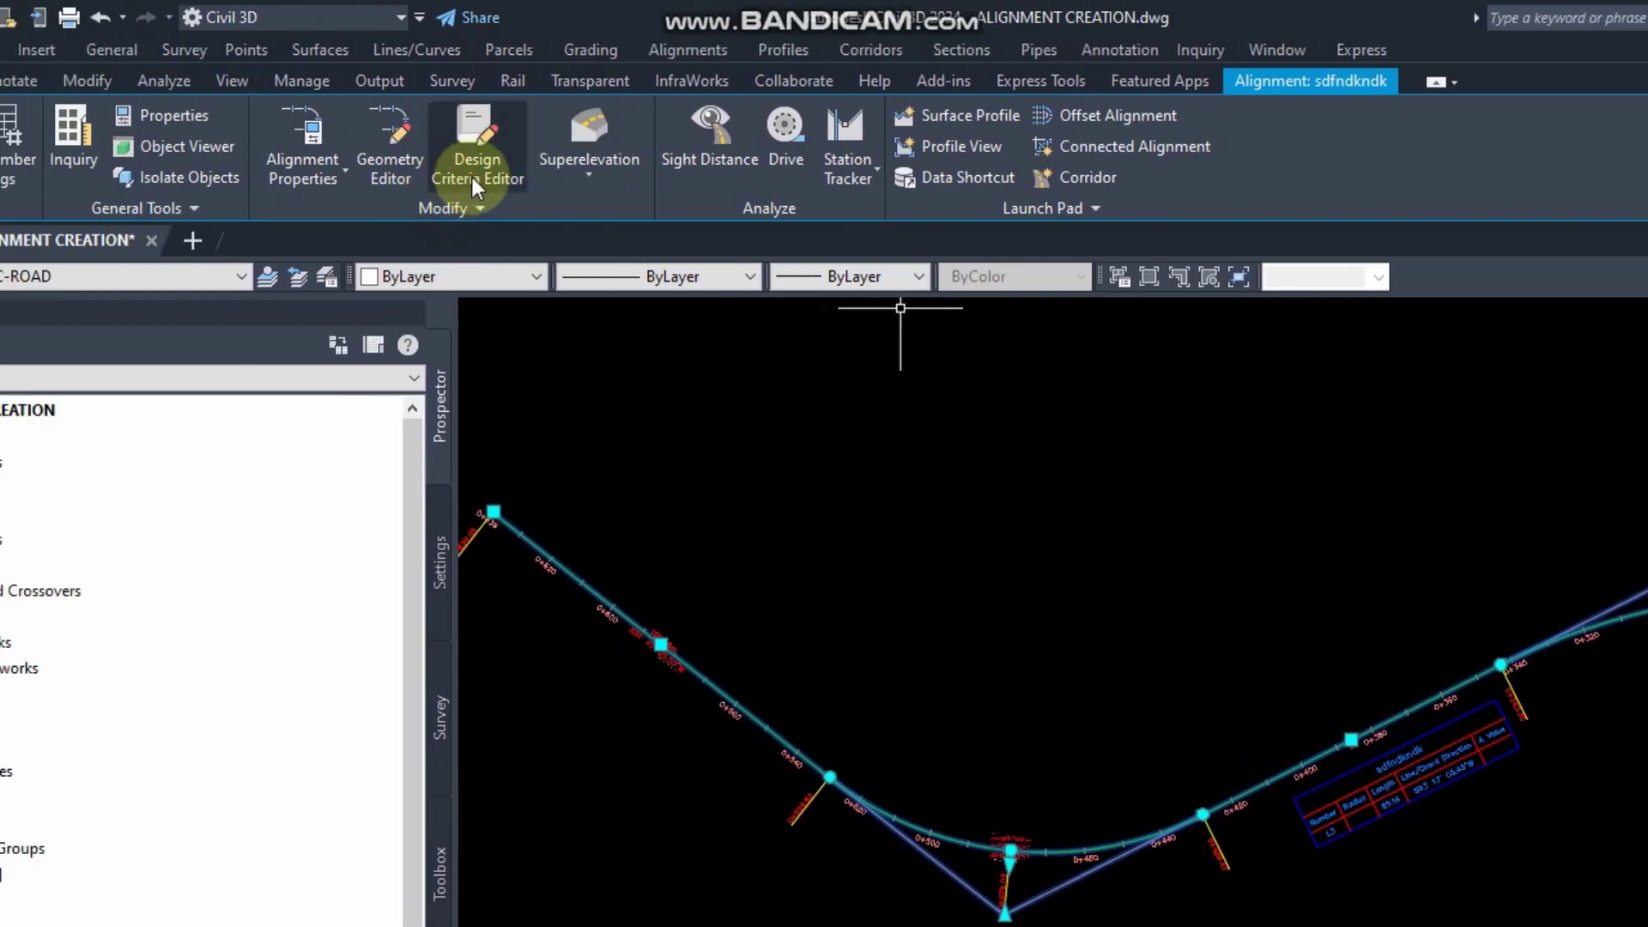
left_click(497, 179)
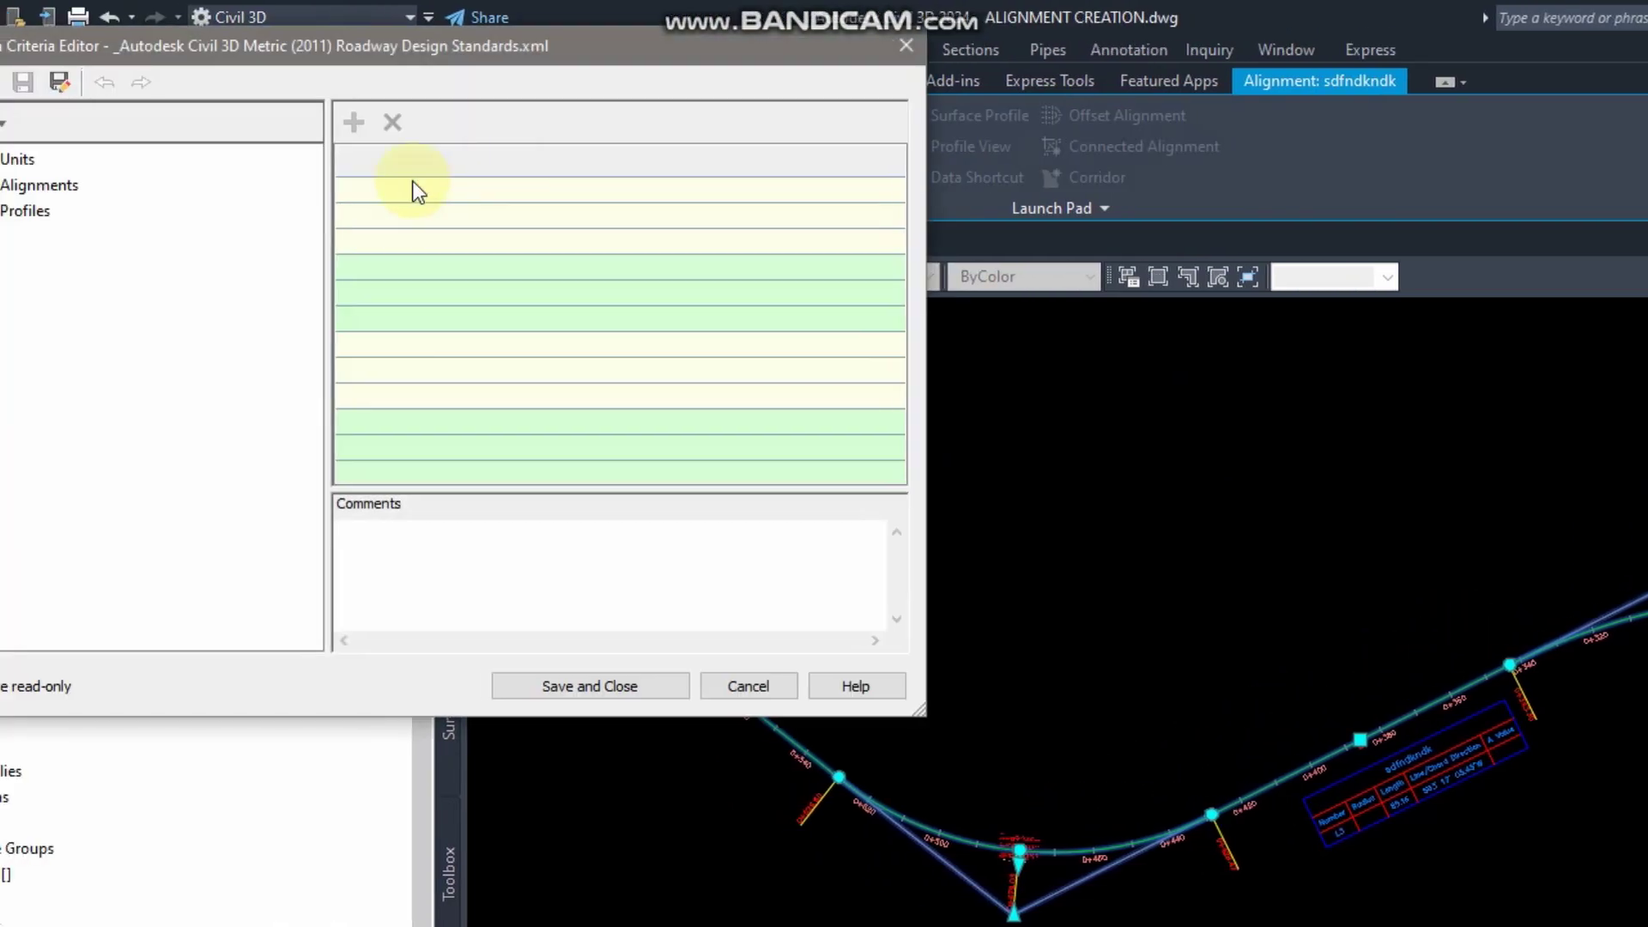
left_click_drag(472, 41, 518, 209)
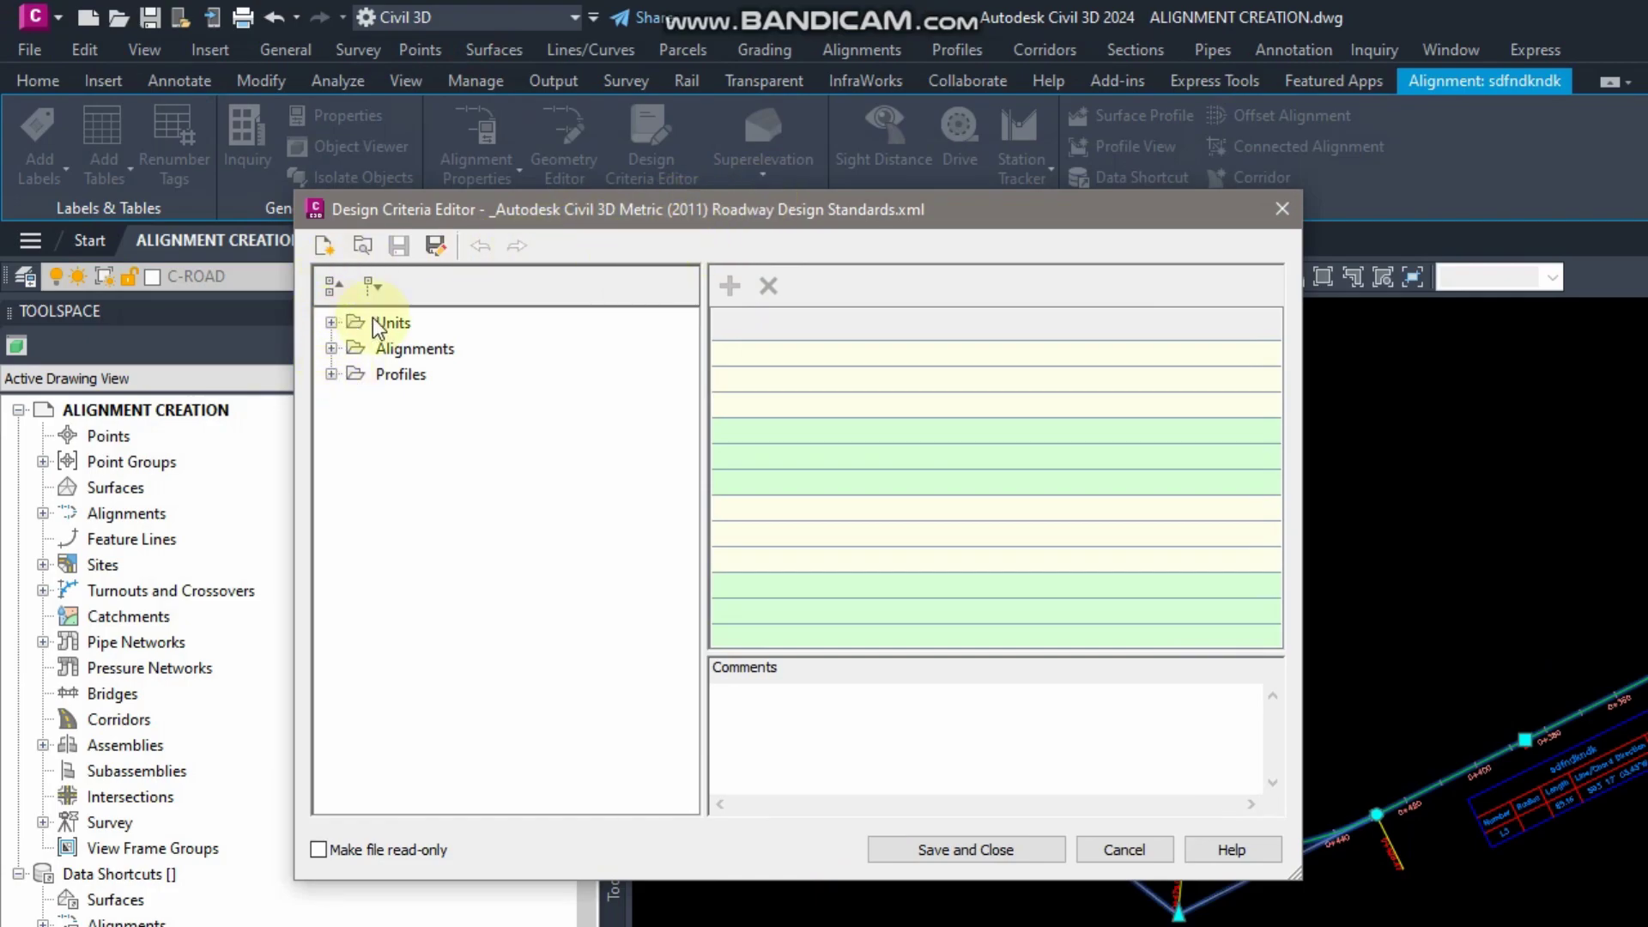
left_click(332, 349)
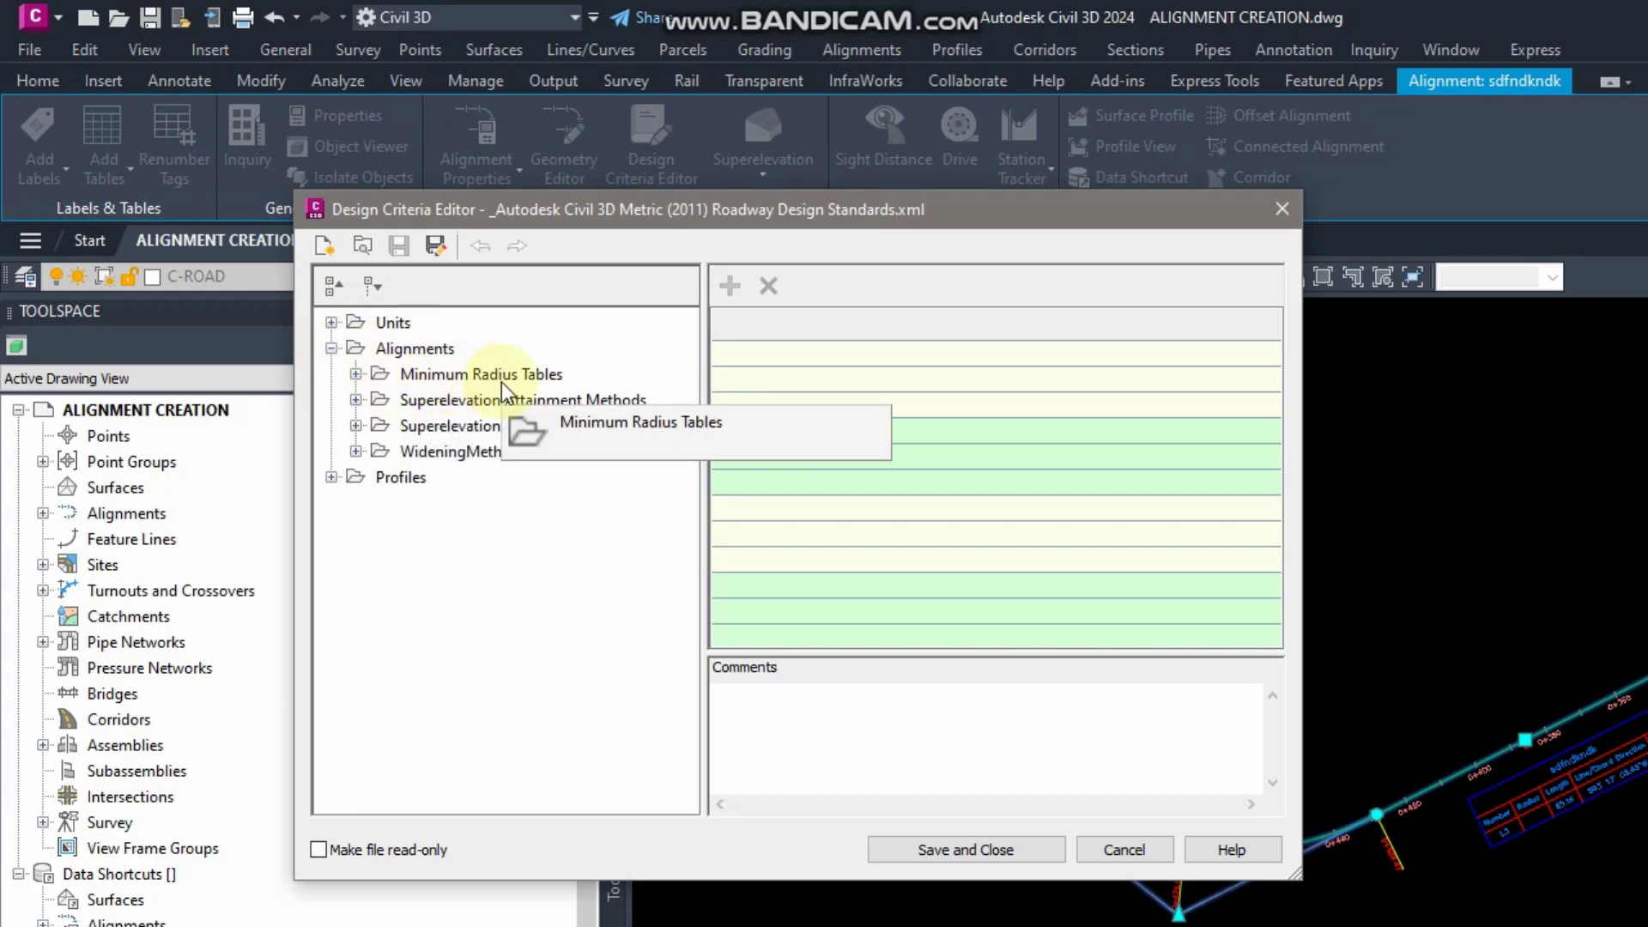
left_click(355, 374)
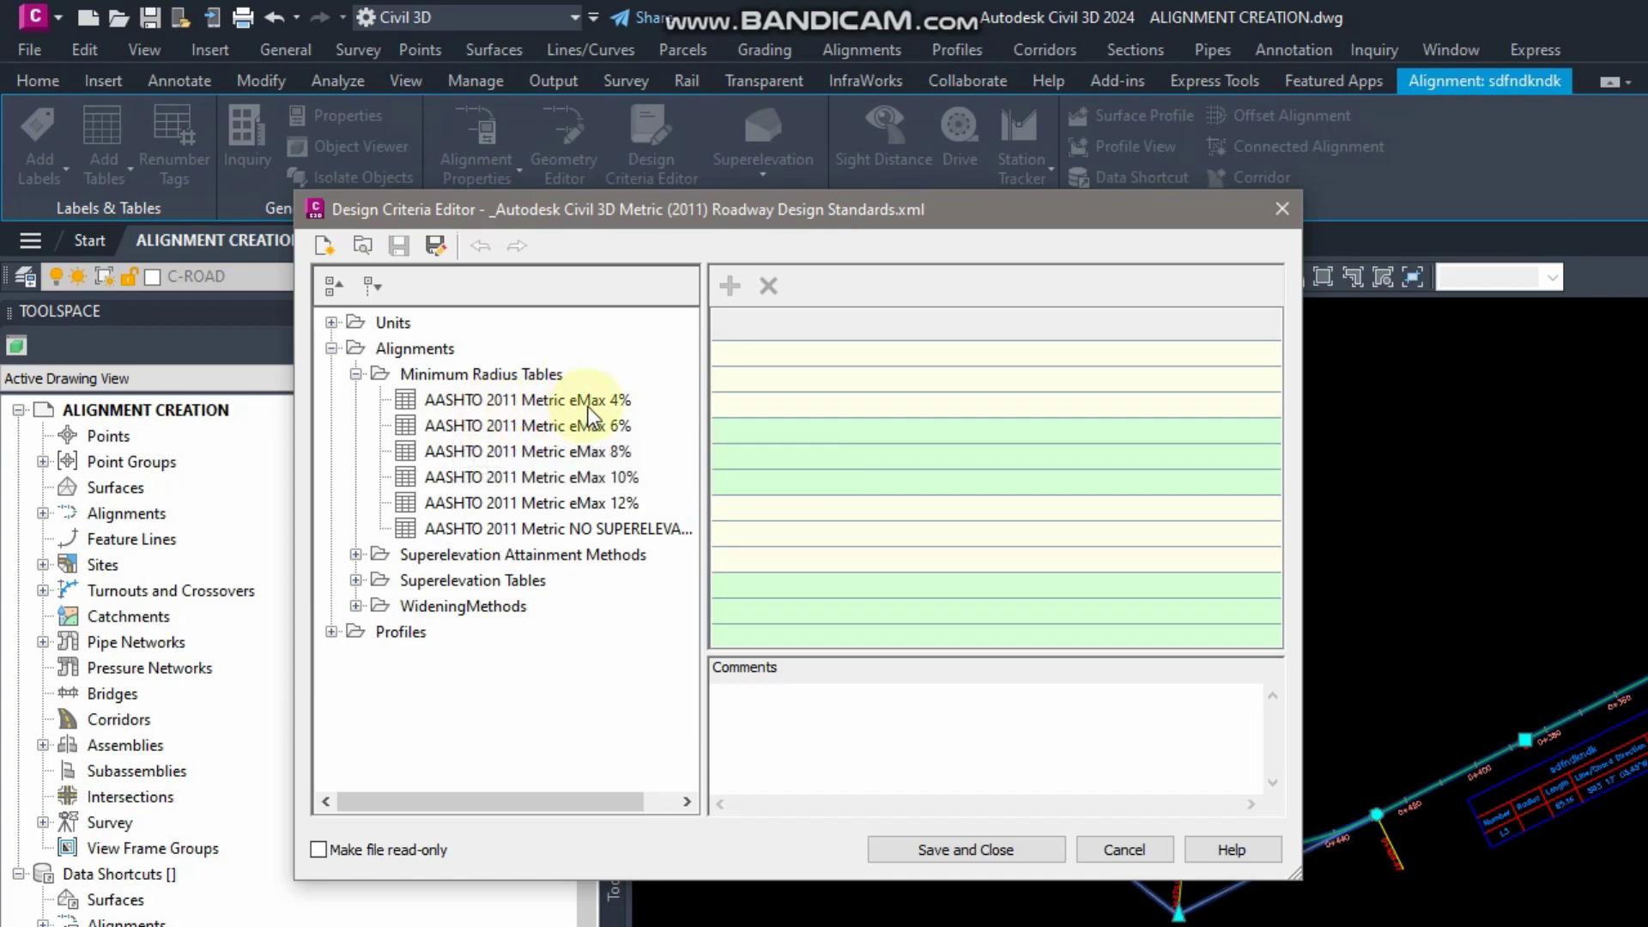
left_click(539, 431)
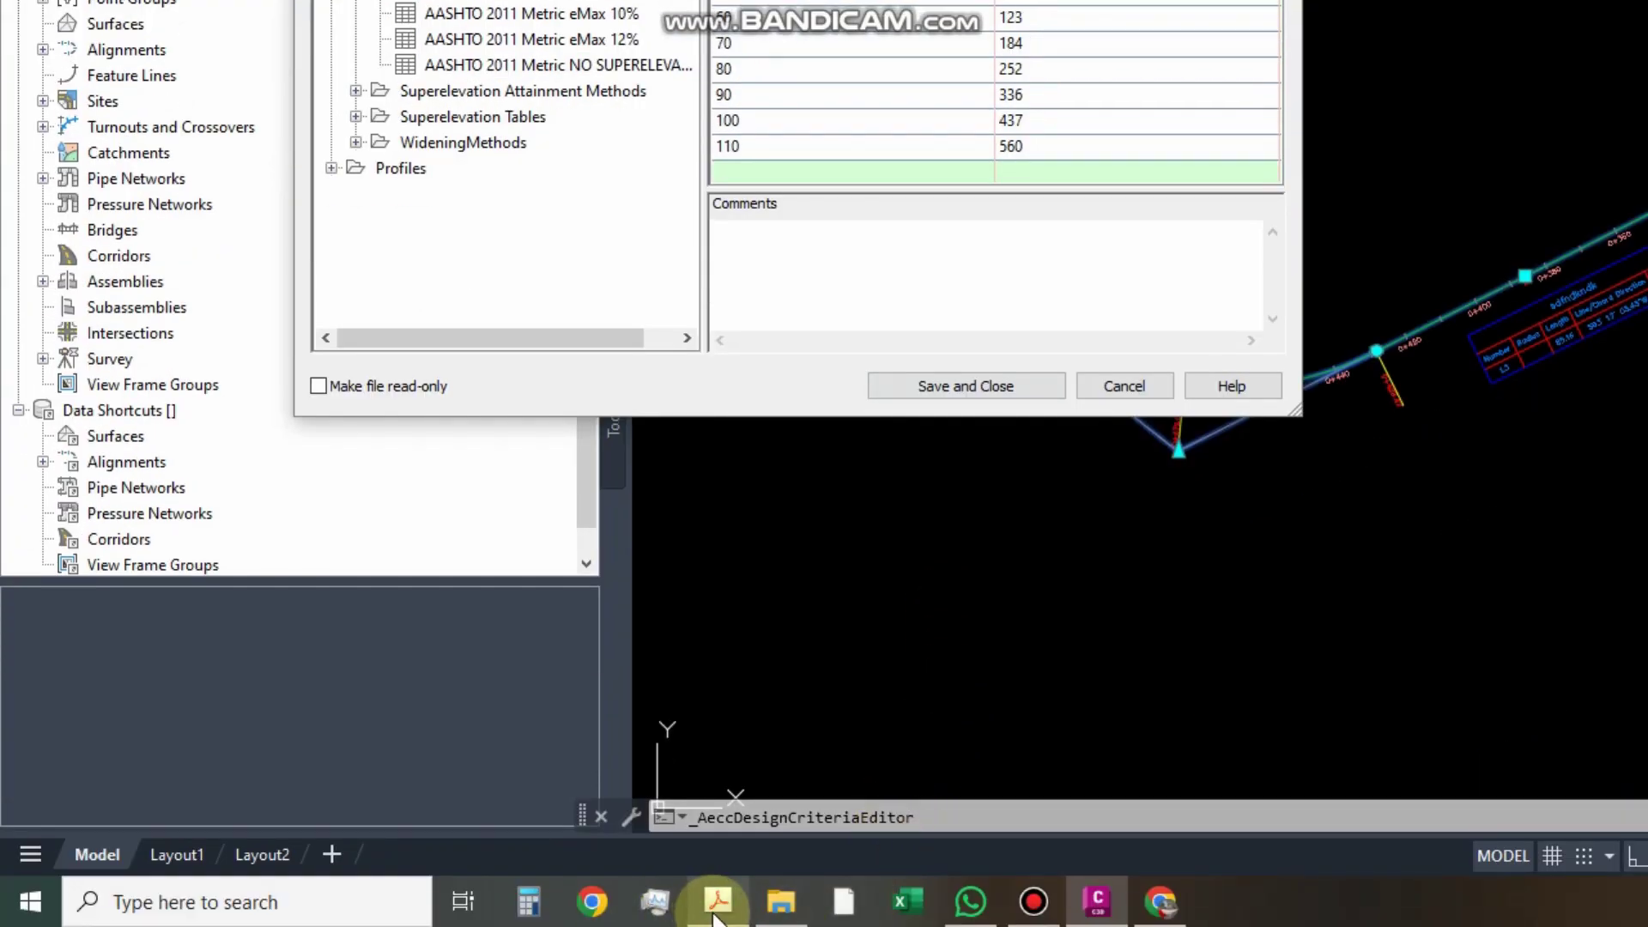
Step: Switch to Adobe Acrobat and browse the sight distance pages of Highway Design Manual-2.pdf from page 155 to 159
left_click(715, 913)
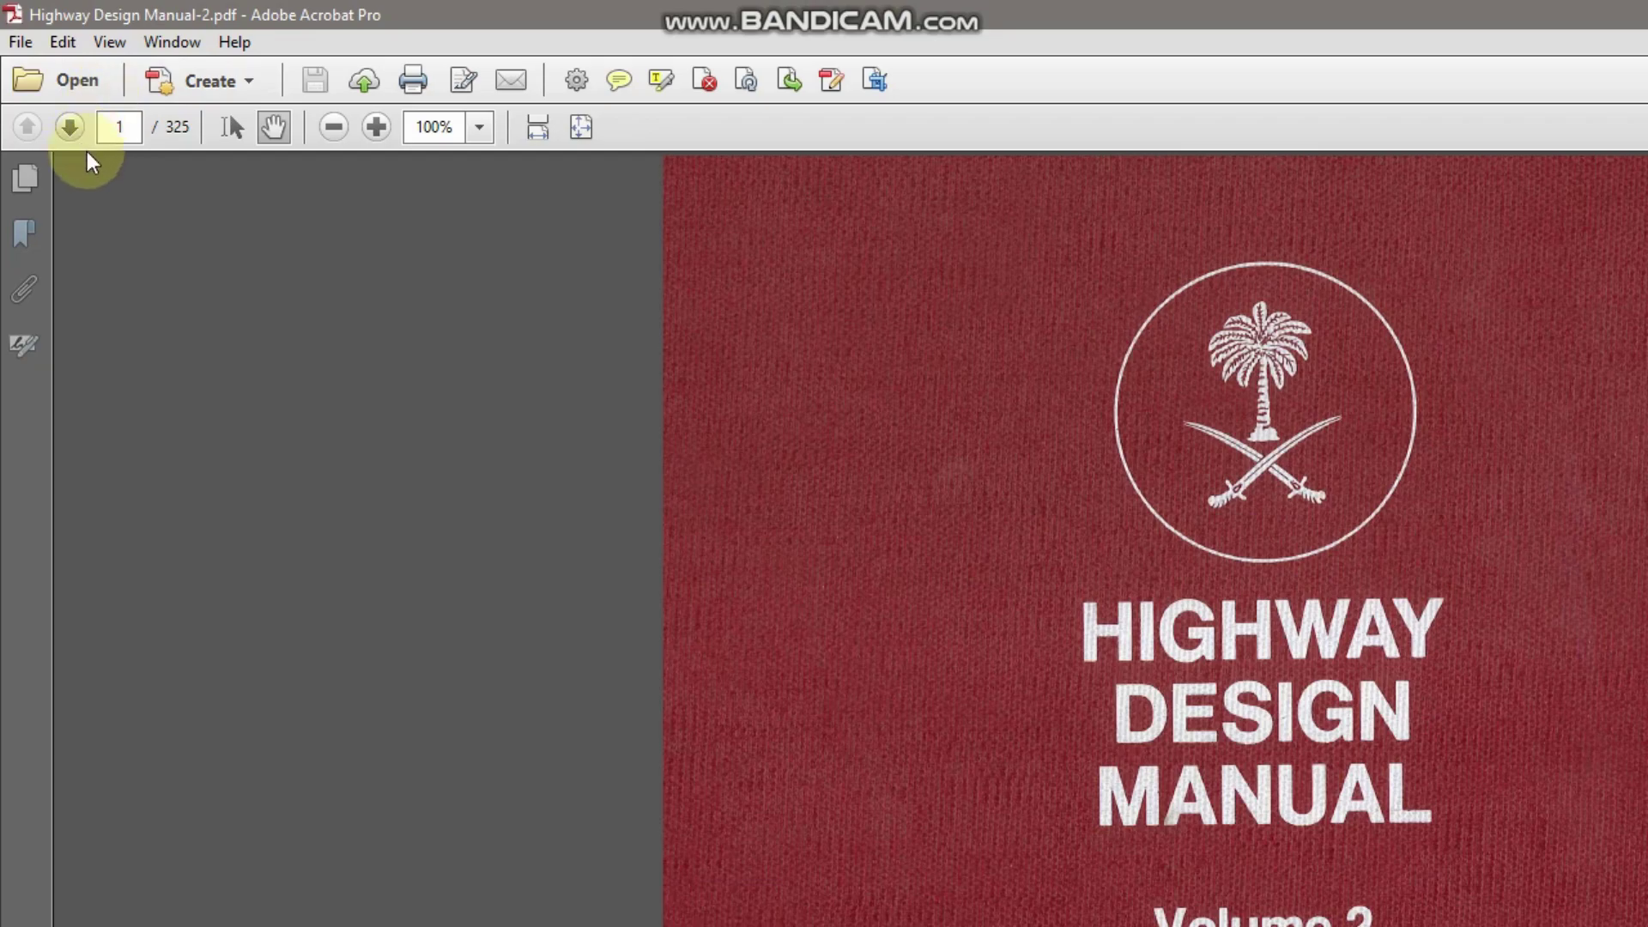
left_click(125, 127)
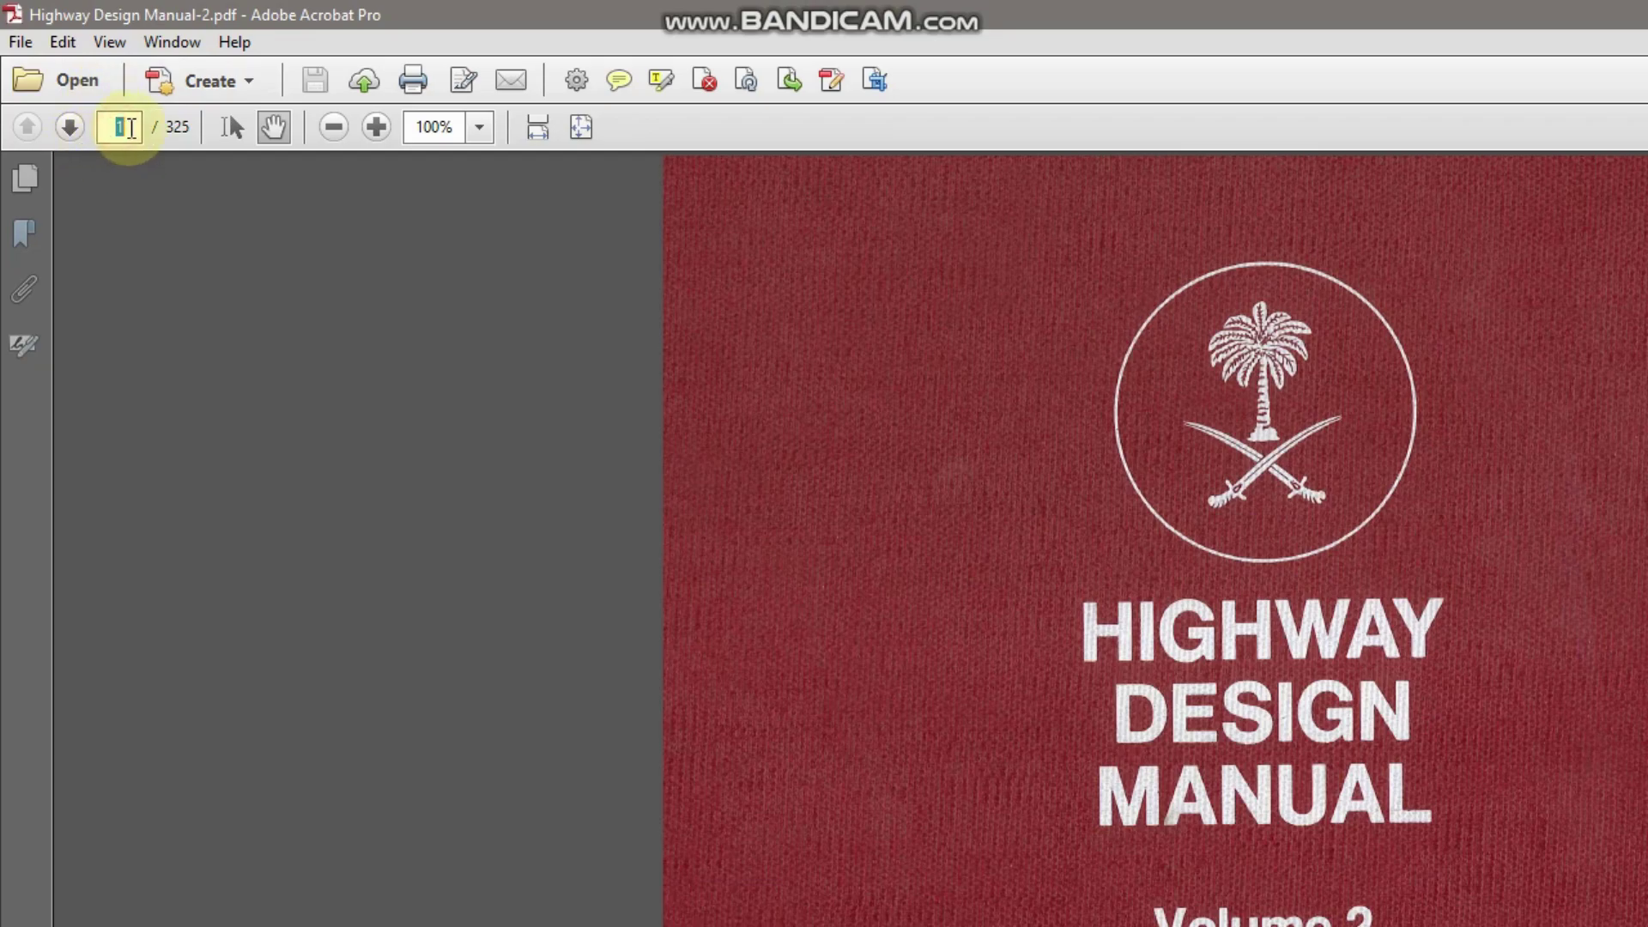
type("155")
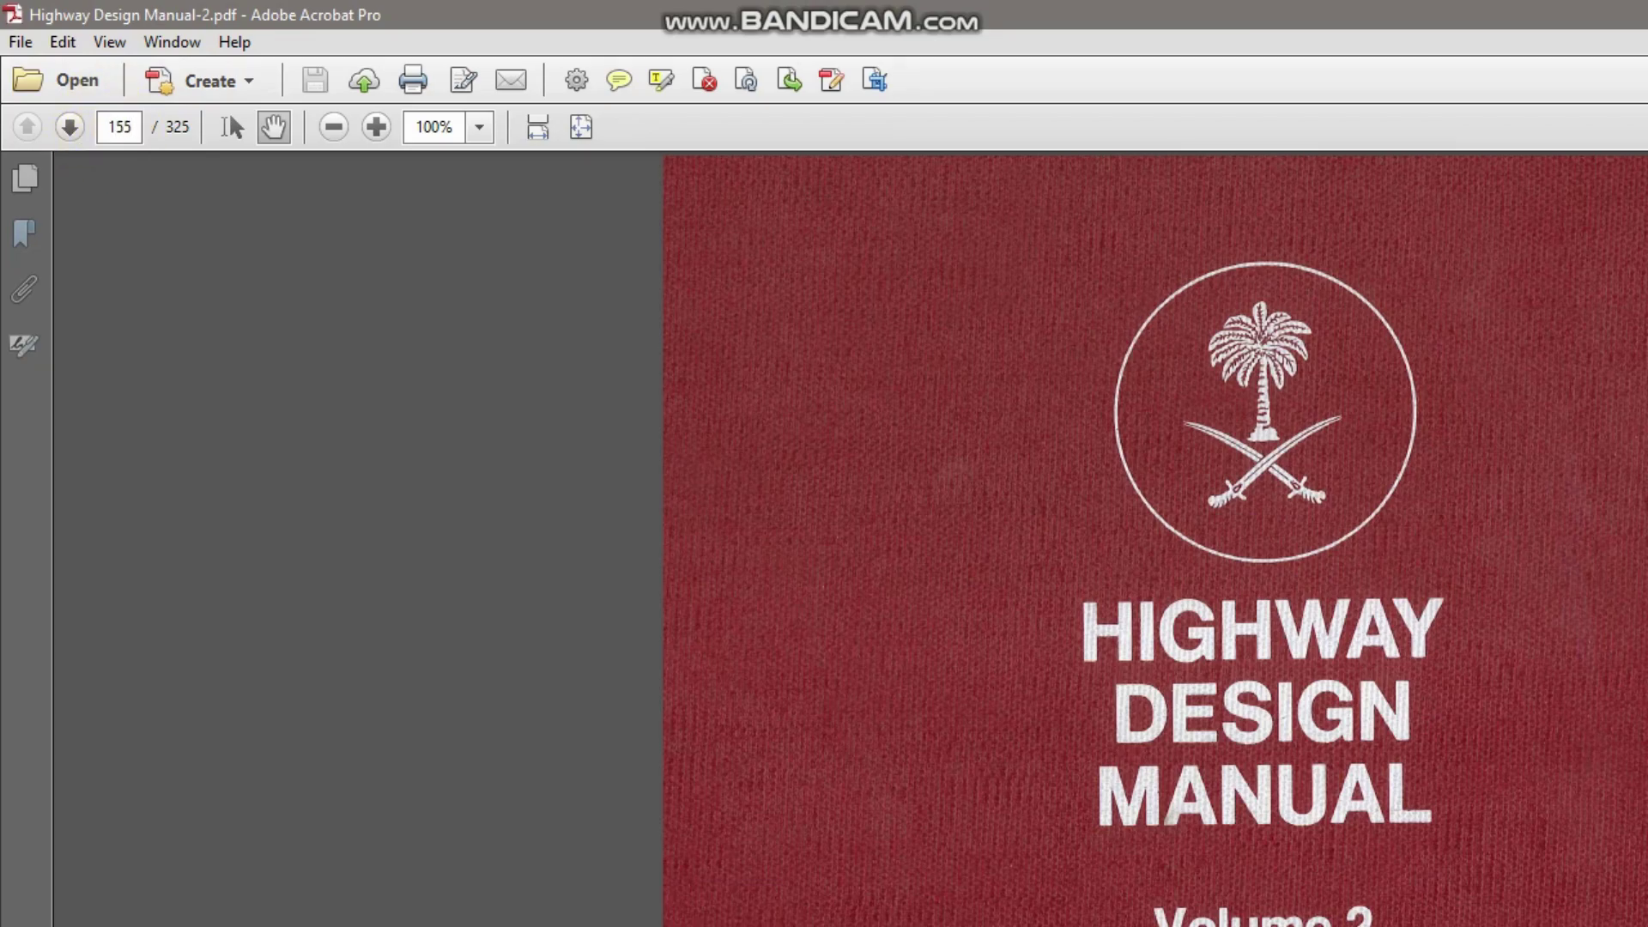
key("Return")
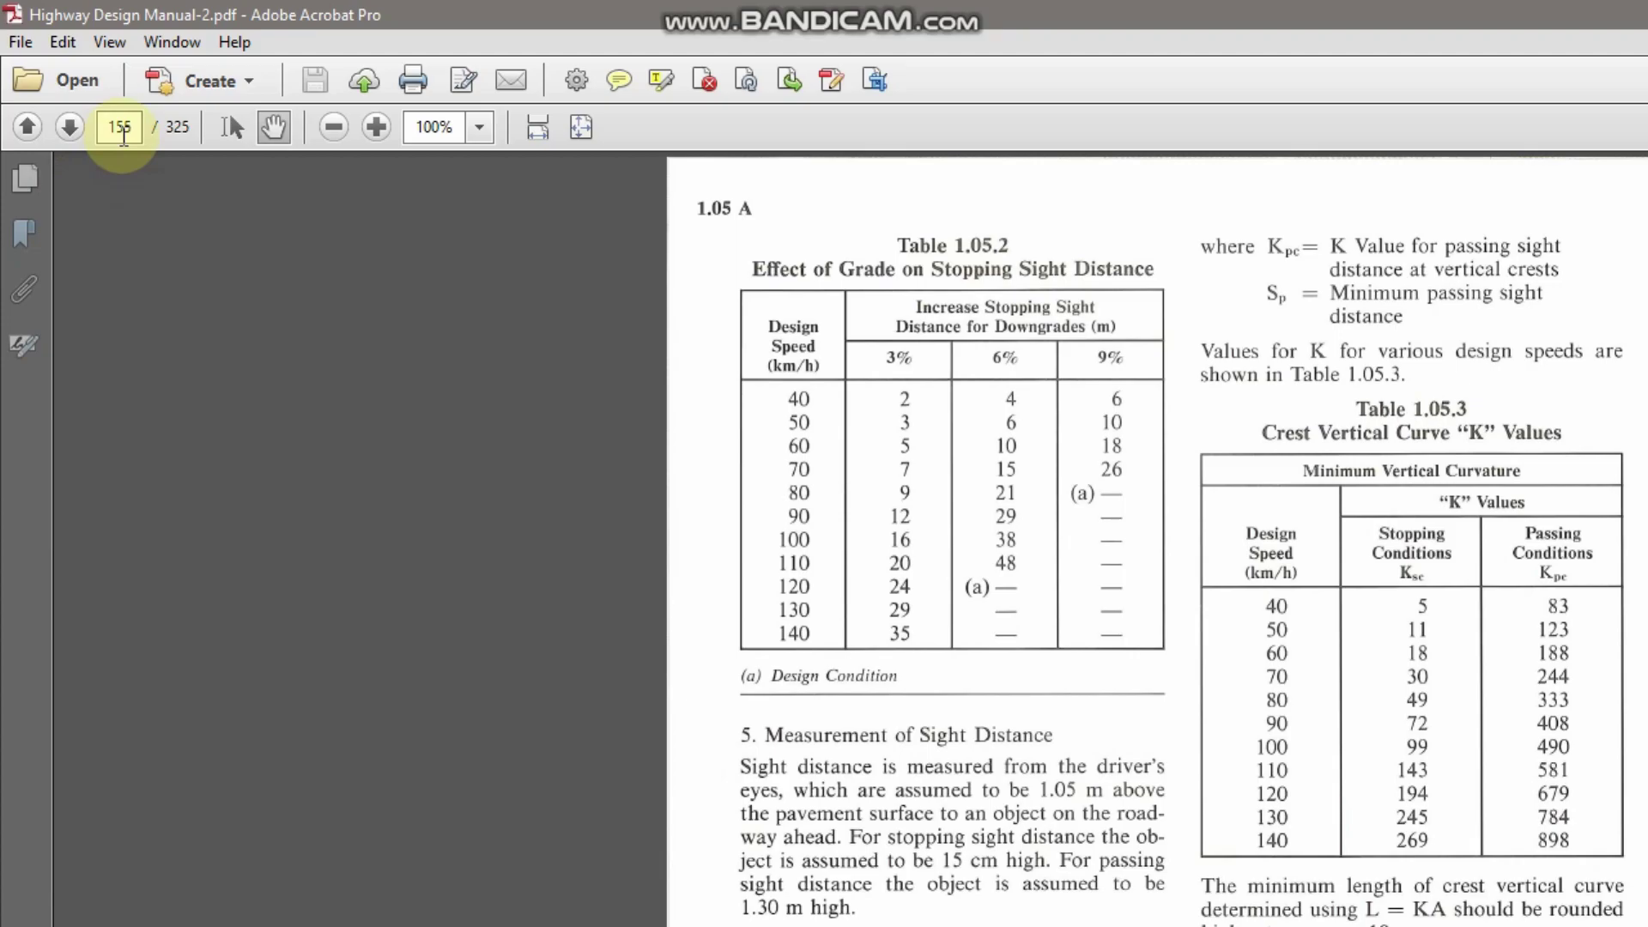
left_click(70, 127)
left_click(70, 127)
left_click(71, 128)
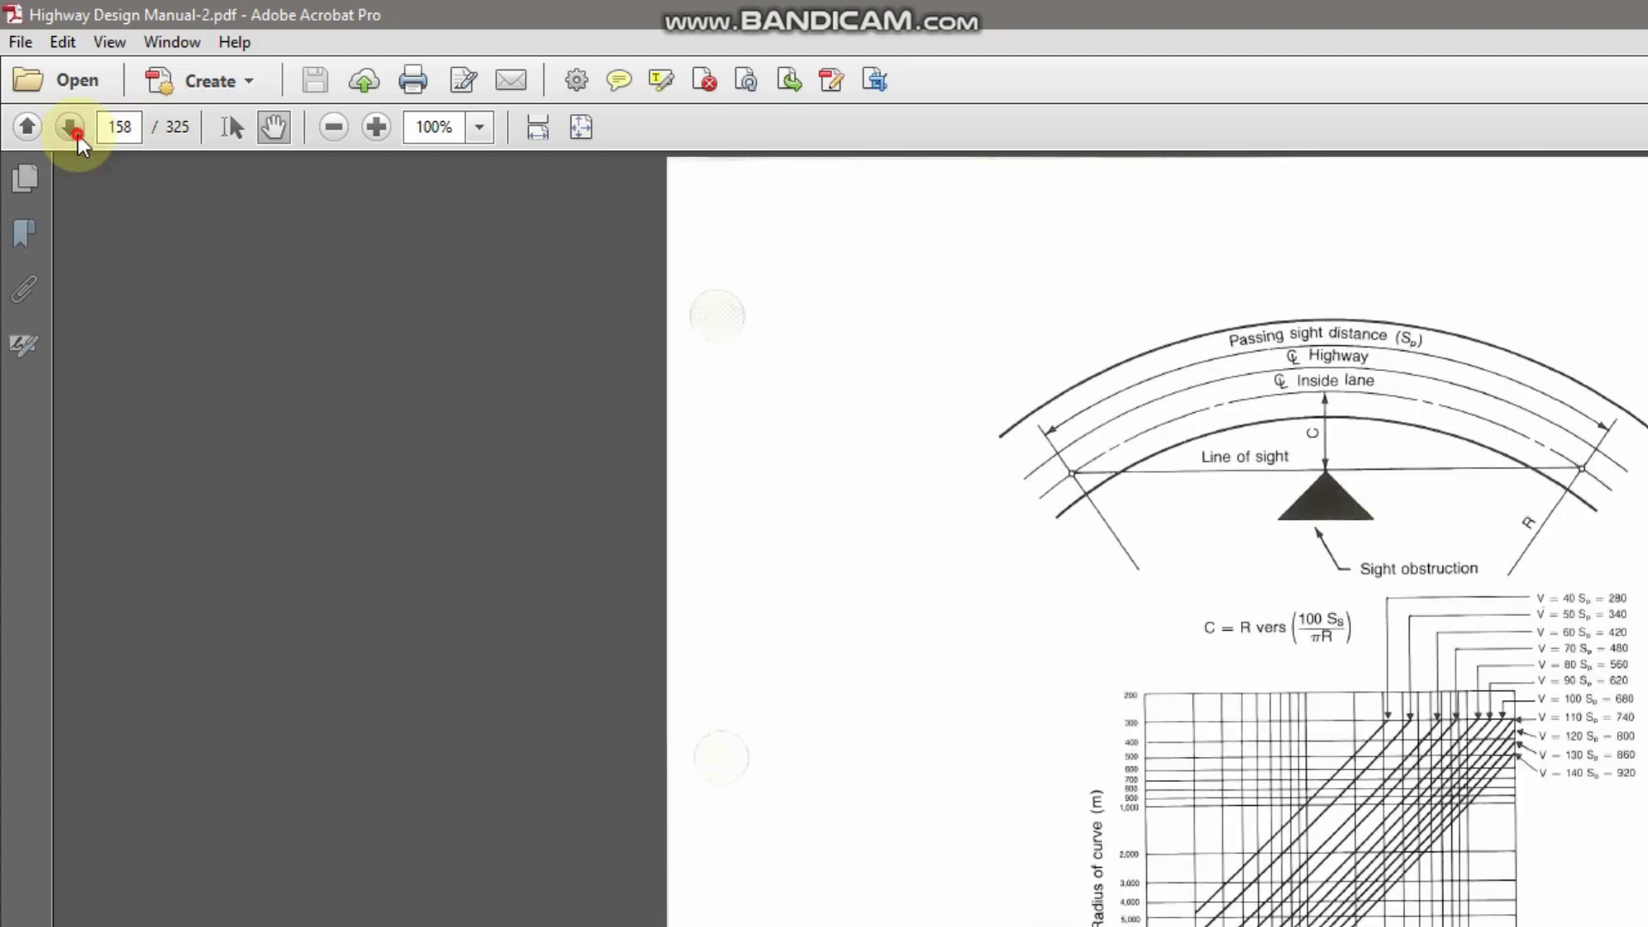
left_click(70, 128)
left_click(29, 127)
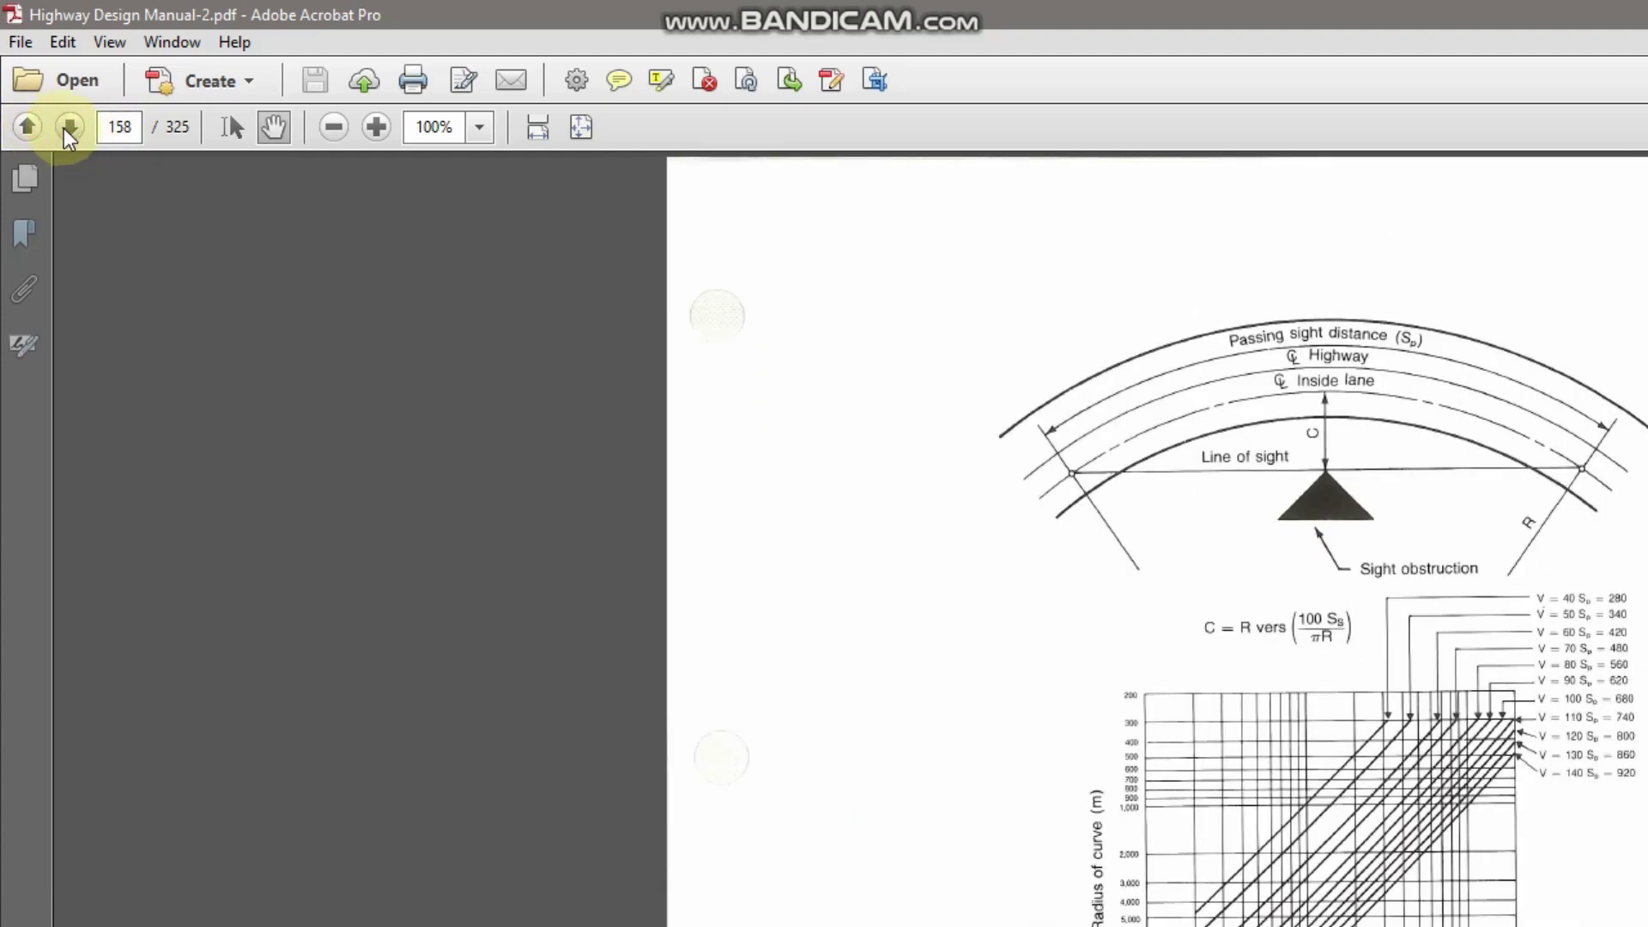
left_click(71, 127)
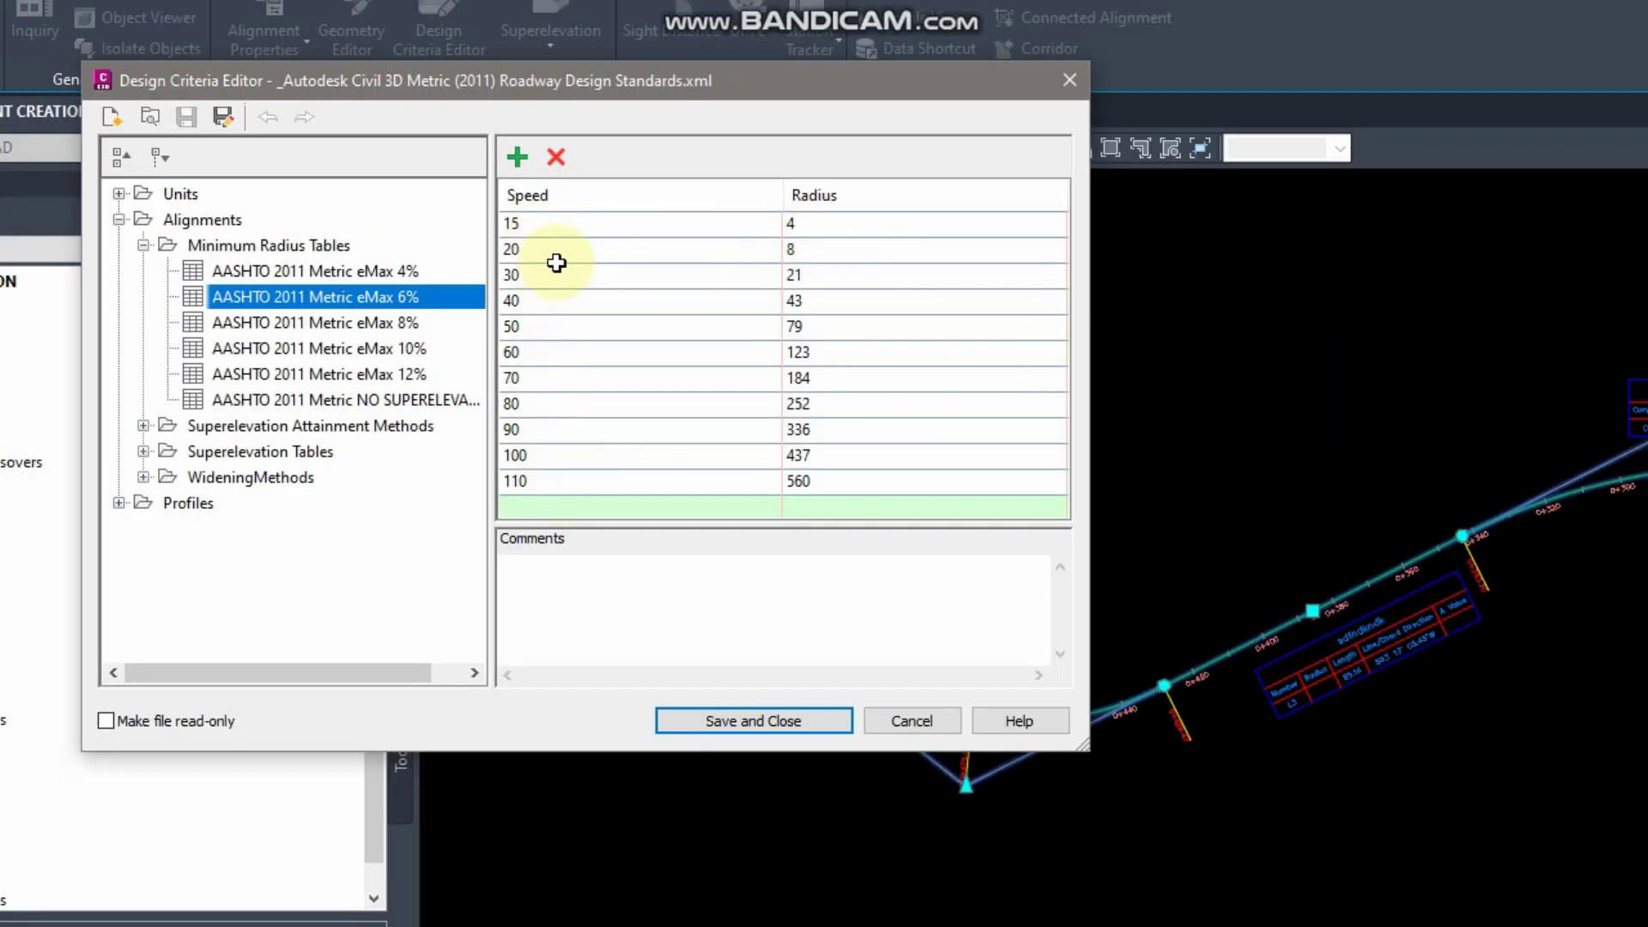
Step: Show that the speed and radius of the eMax 6% table's first row are editable, then collapse Minimum Radius Tables
left_click(542, 228)
left_click(543, 233)
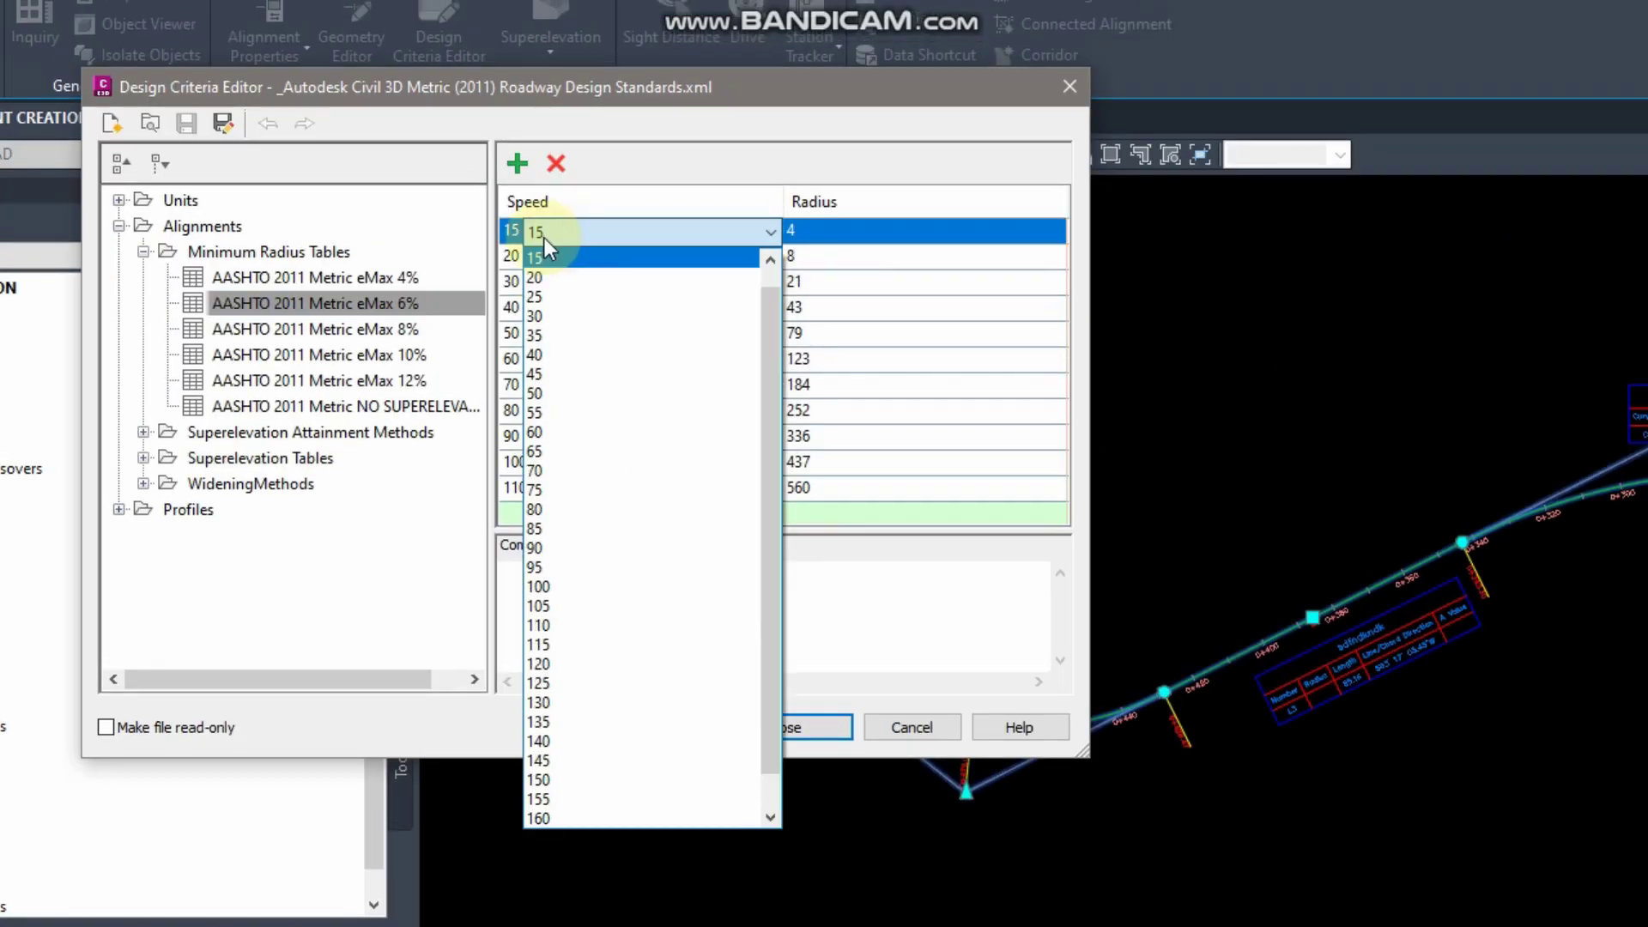
left_click(819, 234)
left_click(829, 233)
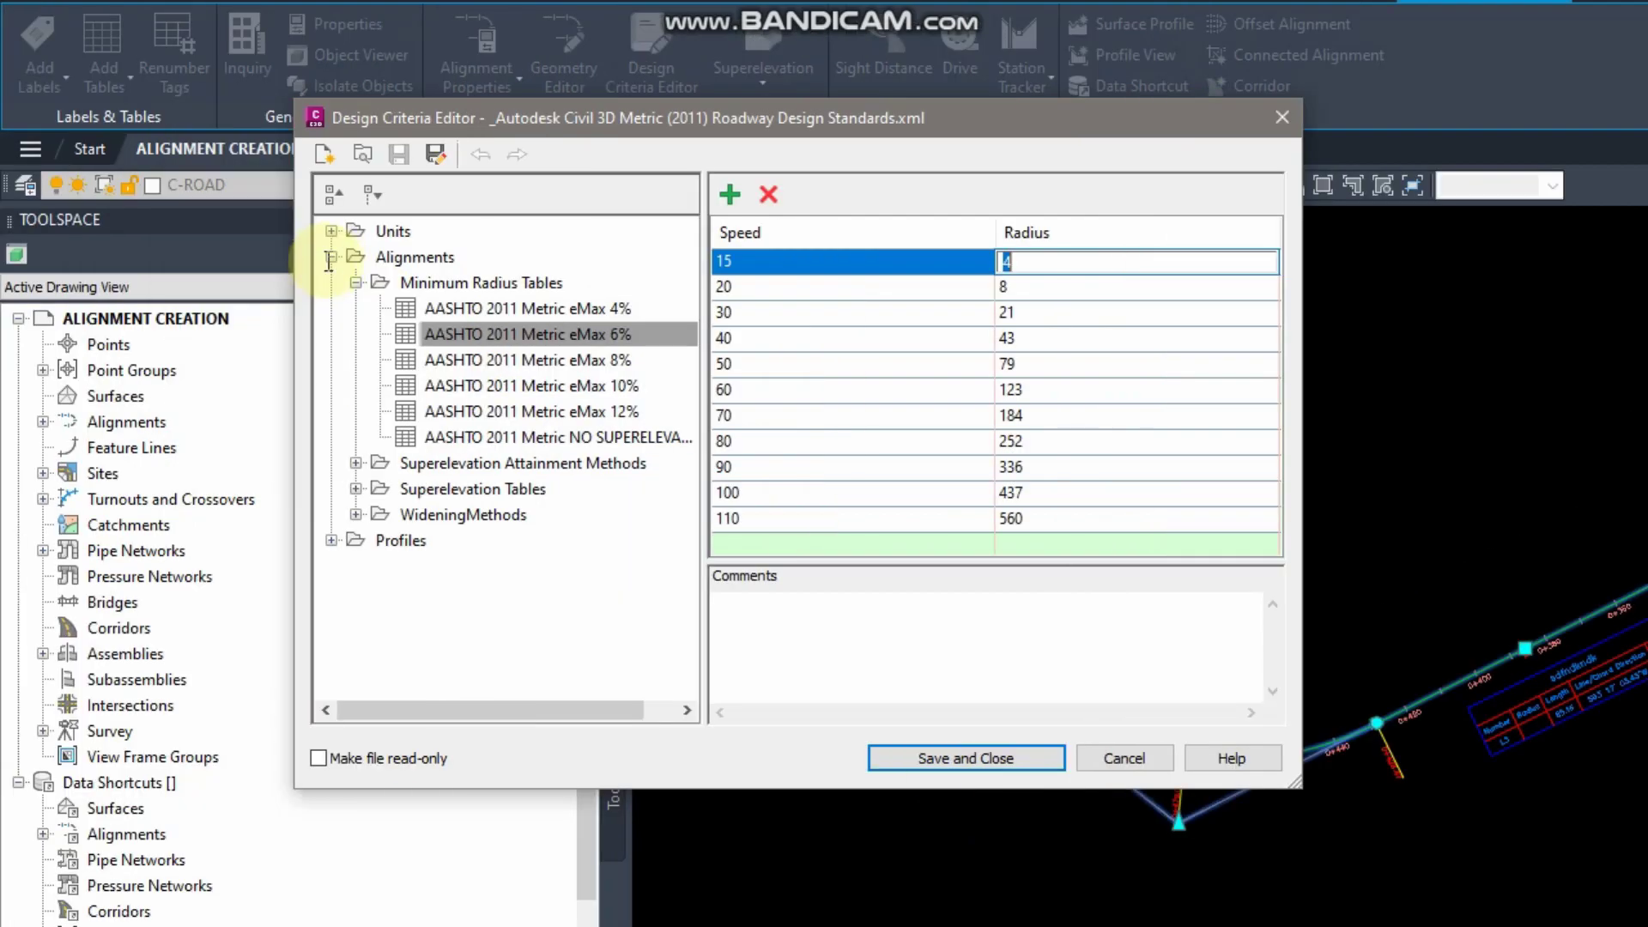
left_click(940, 316)
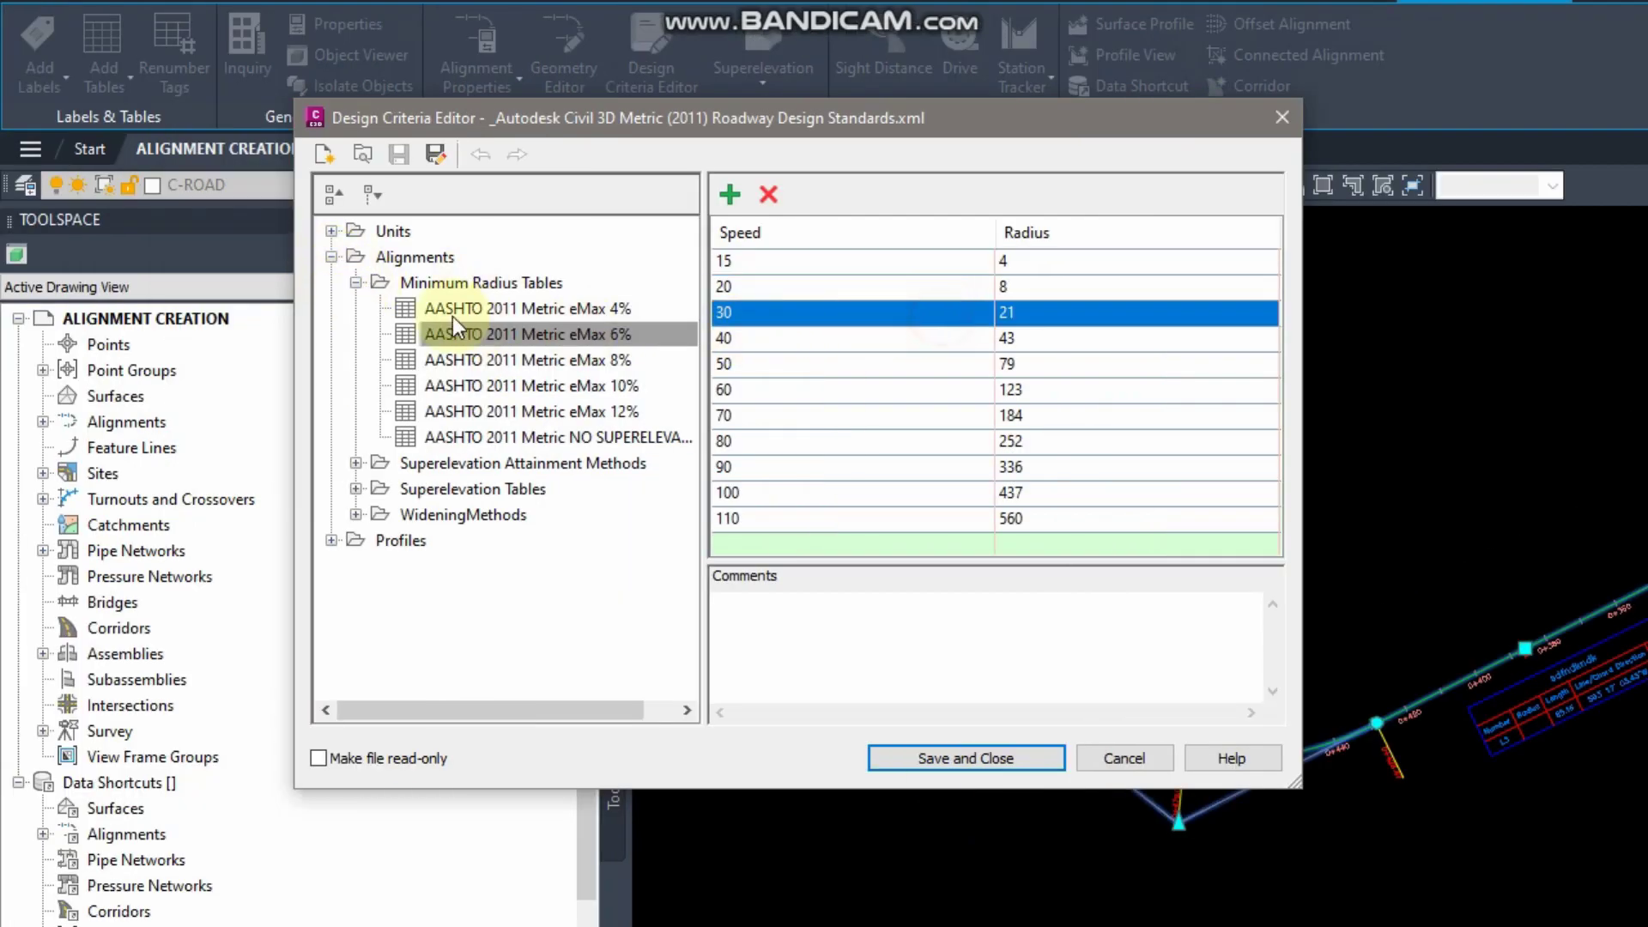
left_click(355, 282)
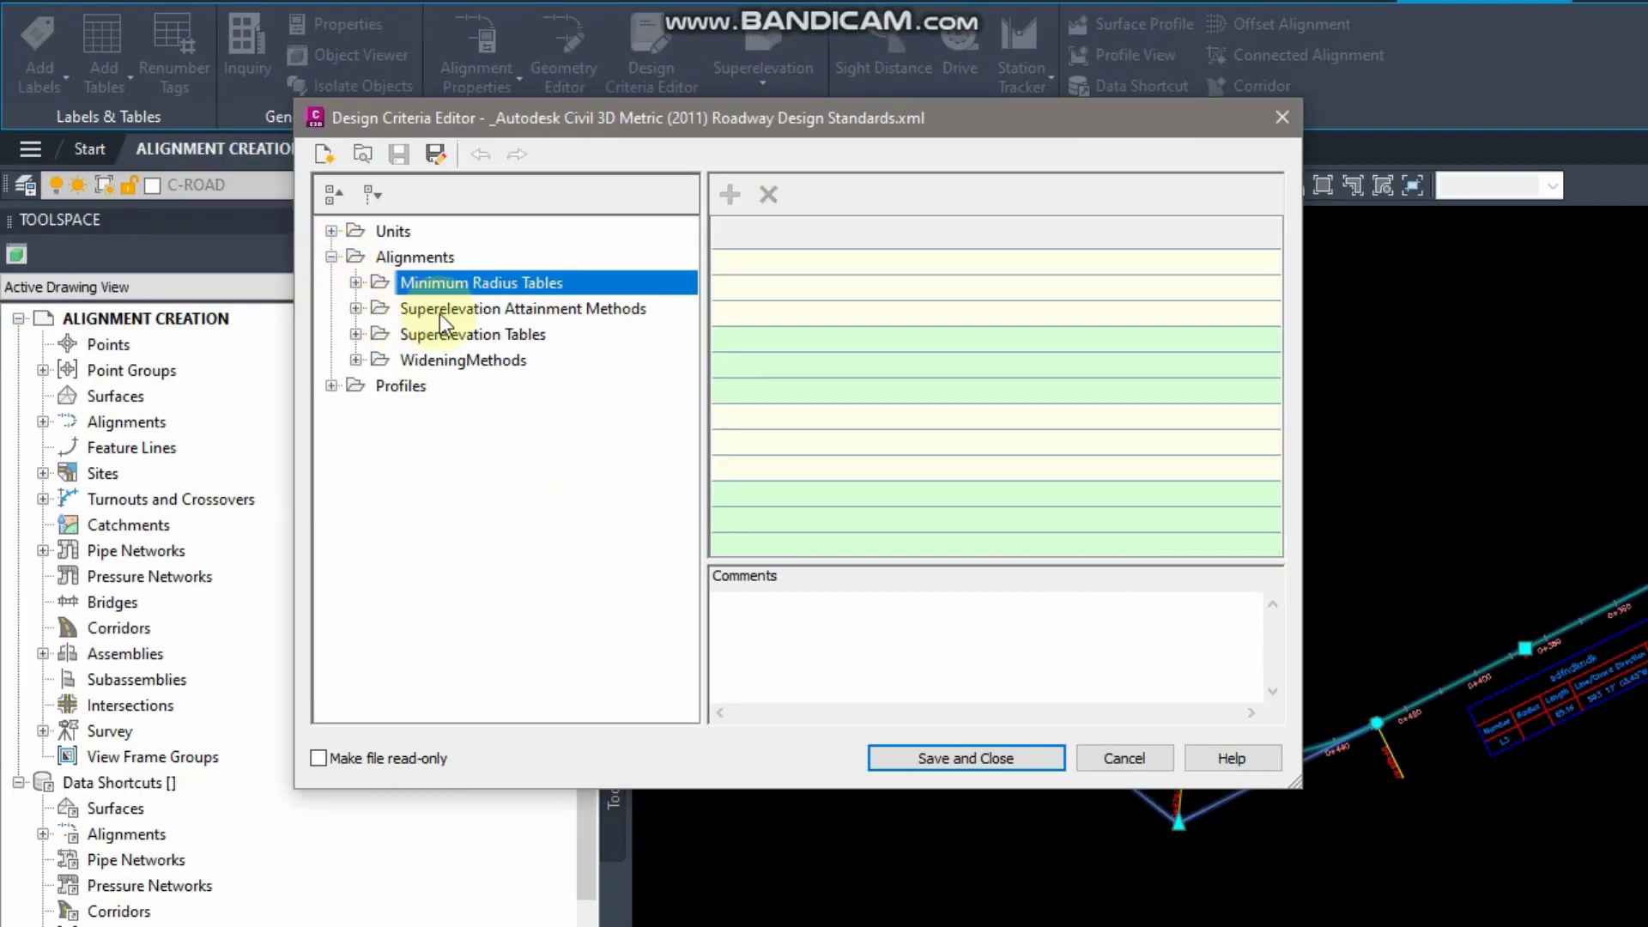
Step: View the Transition Style Standard formulas of AASHTO 2011 Crowned Roadway under Superelevation Attainment Methods
left_click(355, 309)
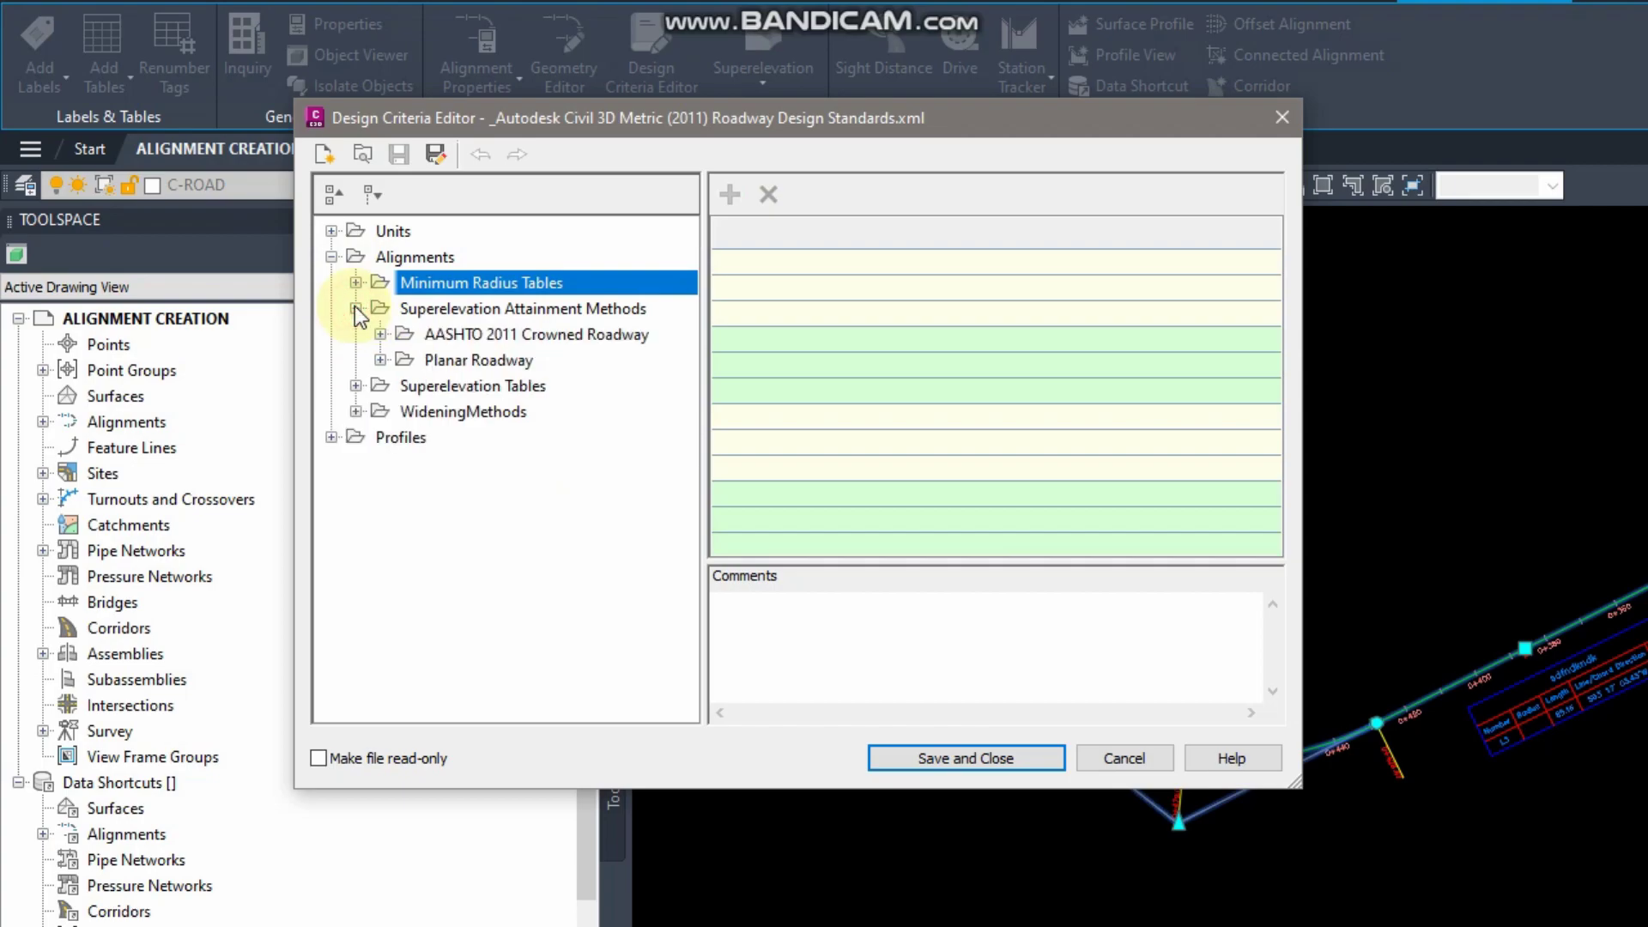
left_click(403, 334)
left_click(380, 333)
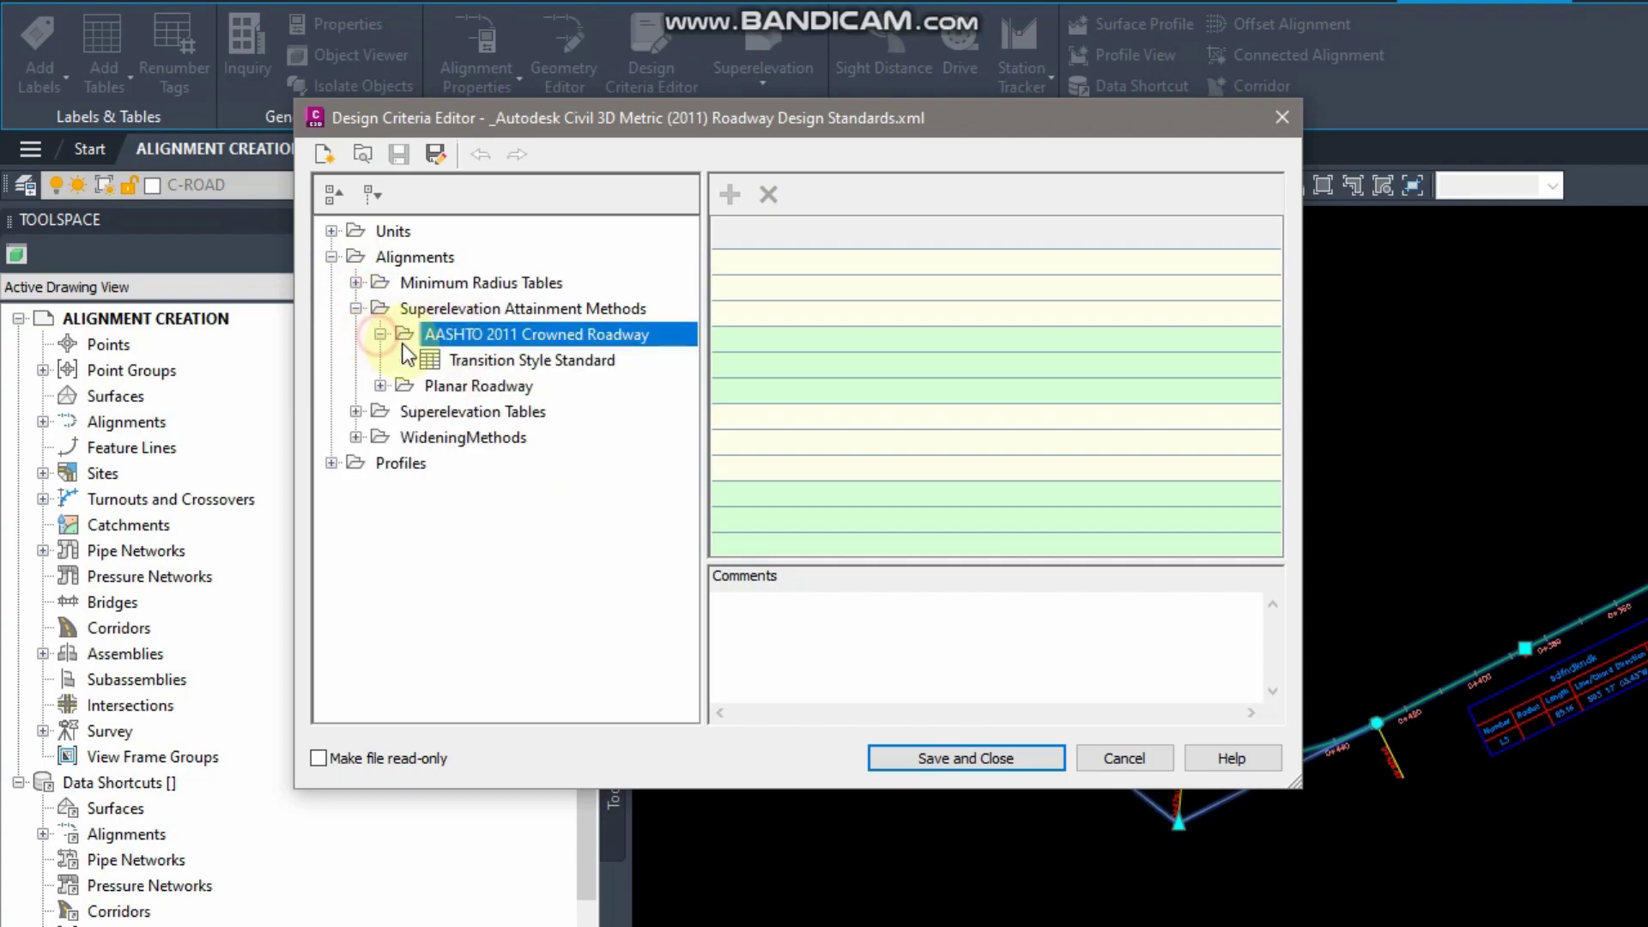
left_click(480, 361)
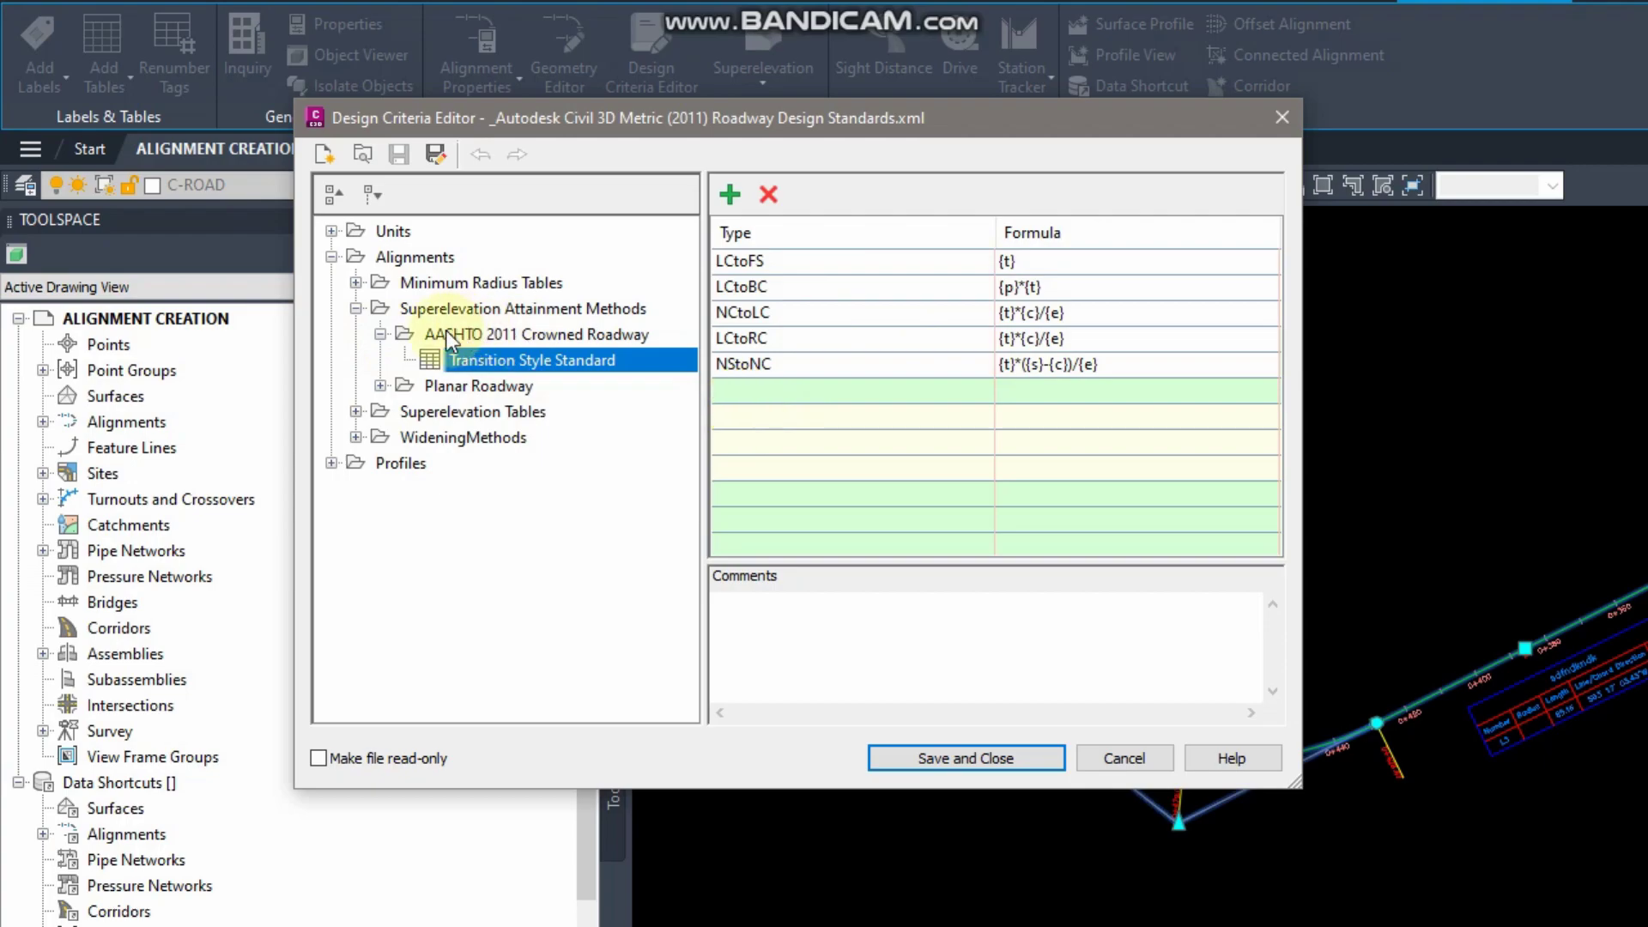
left_click(355, 309)
Step: View the Design speed 20 superelevation table of AASHTO 2011 Metric eMax 4%, then collapse Superelevation Tables
left_click(355, 334)
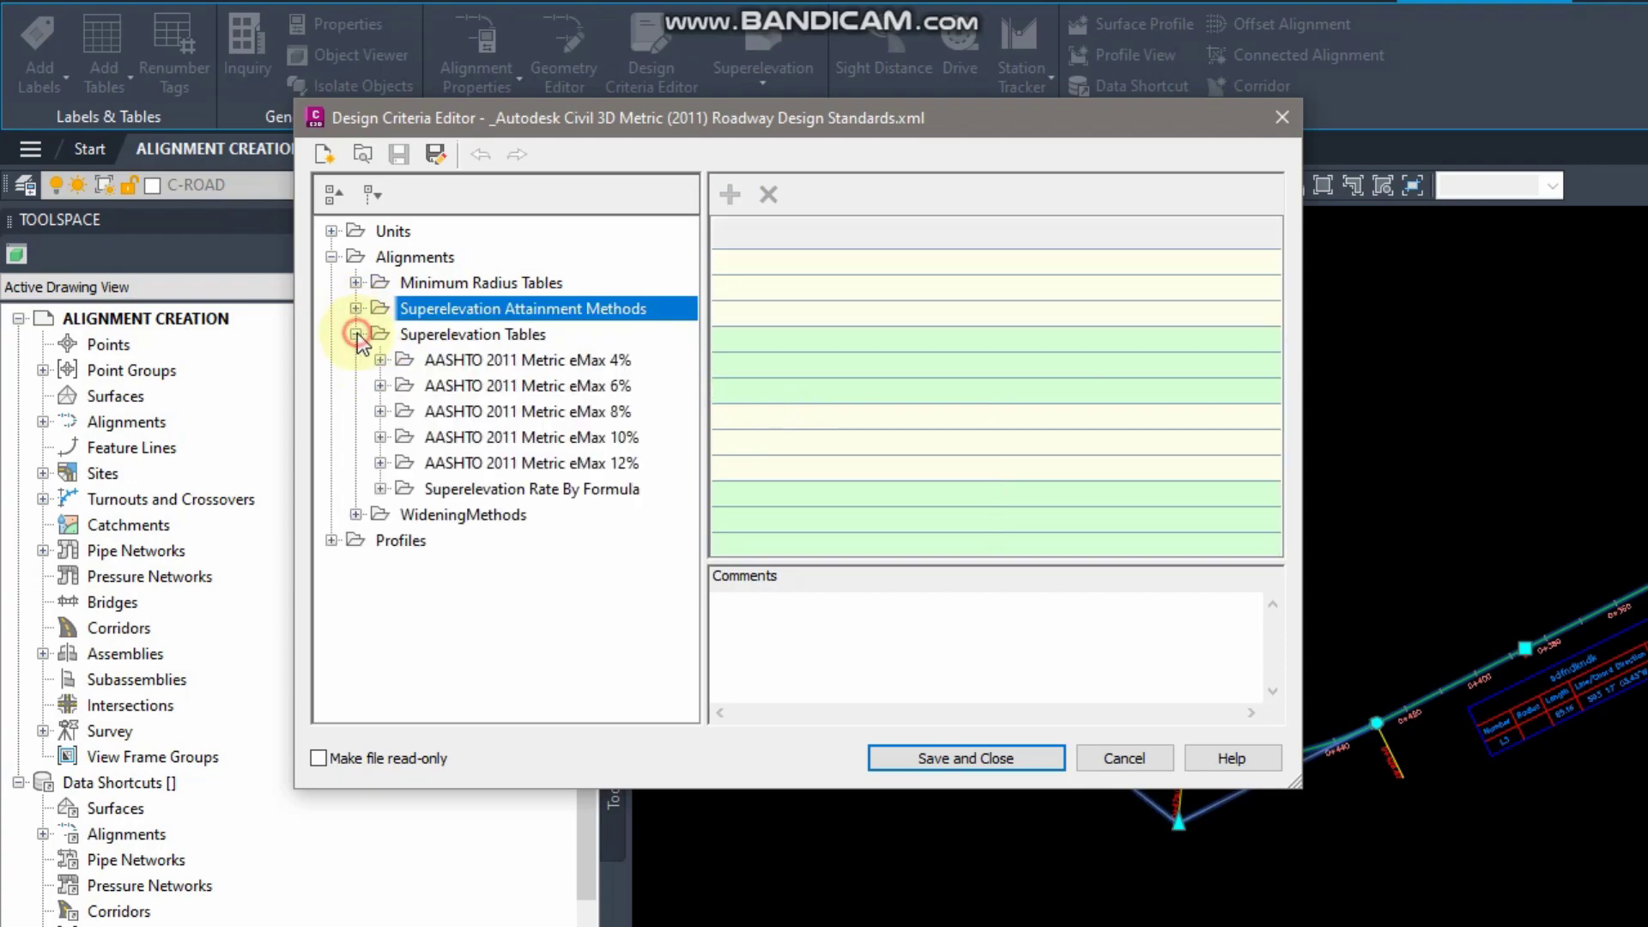
left_click(433, 360)
left_click(380, 360)
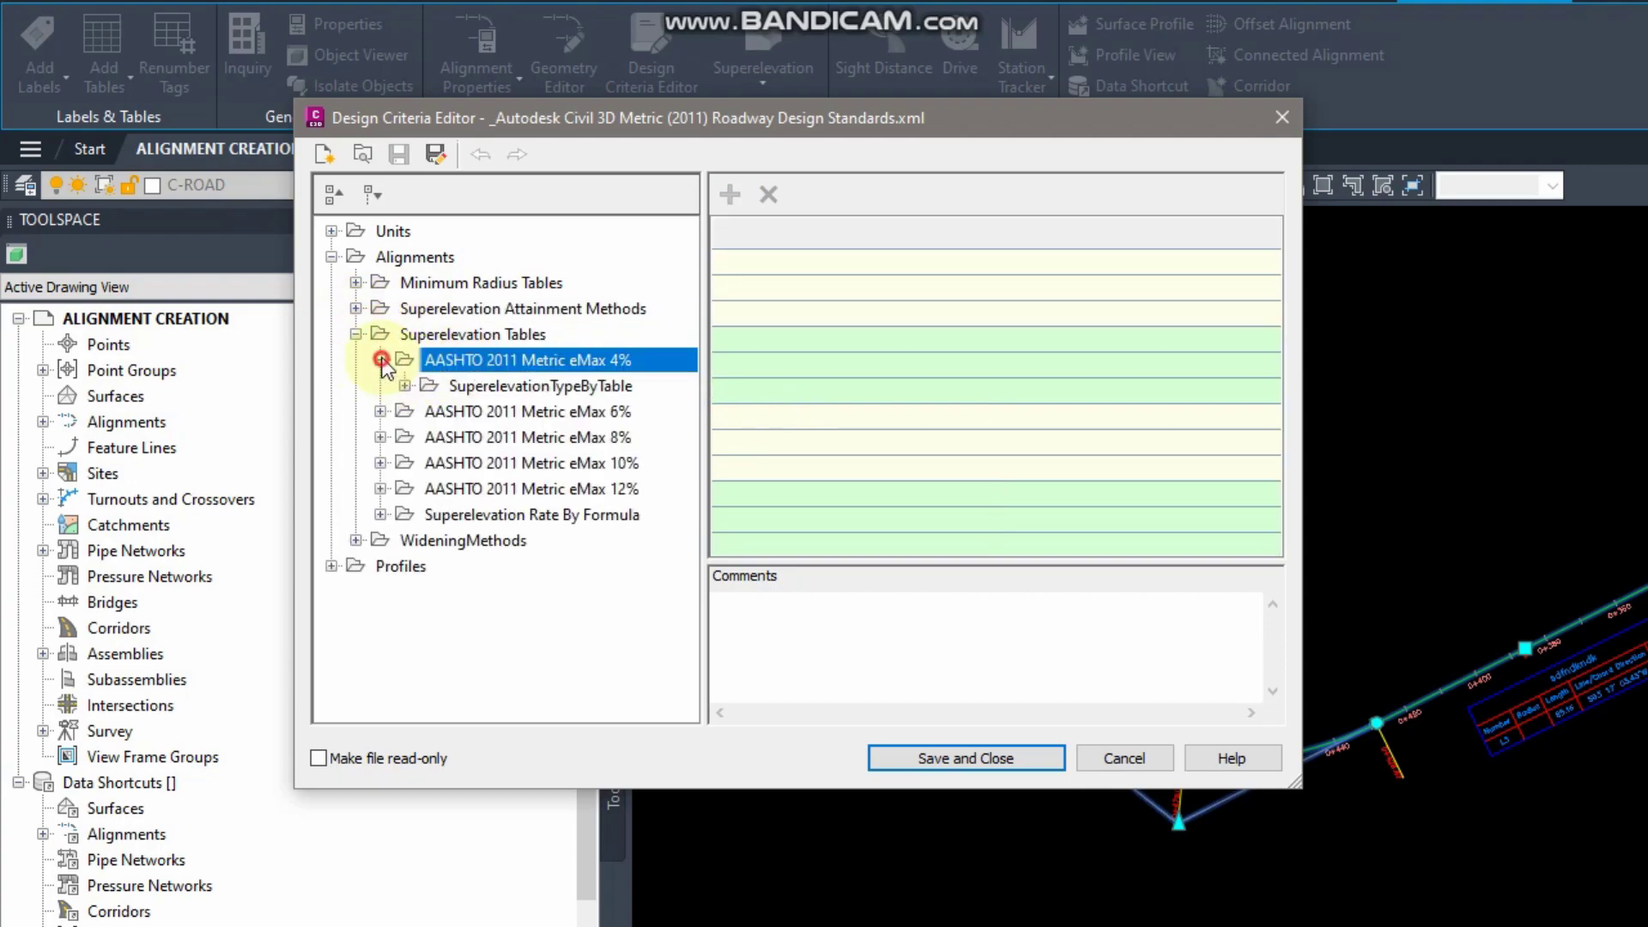
left_click(480, 385)
left_click(405, 386)
left_click(515, 412)
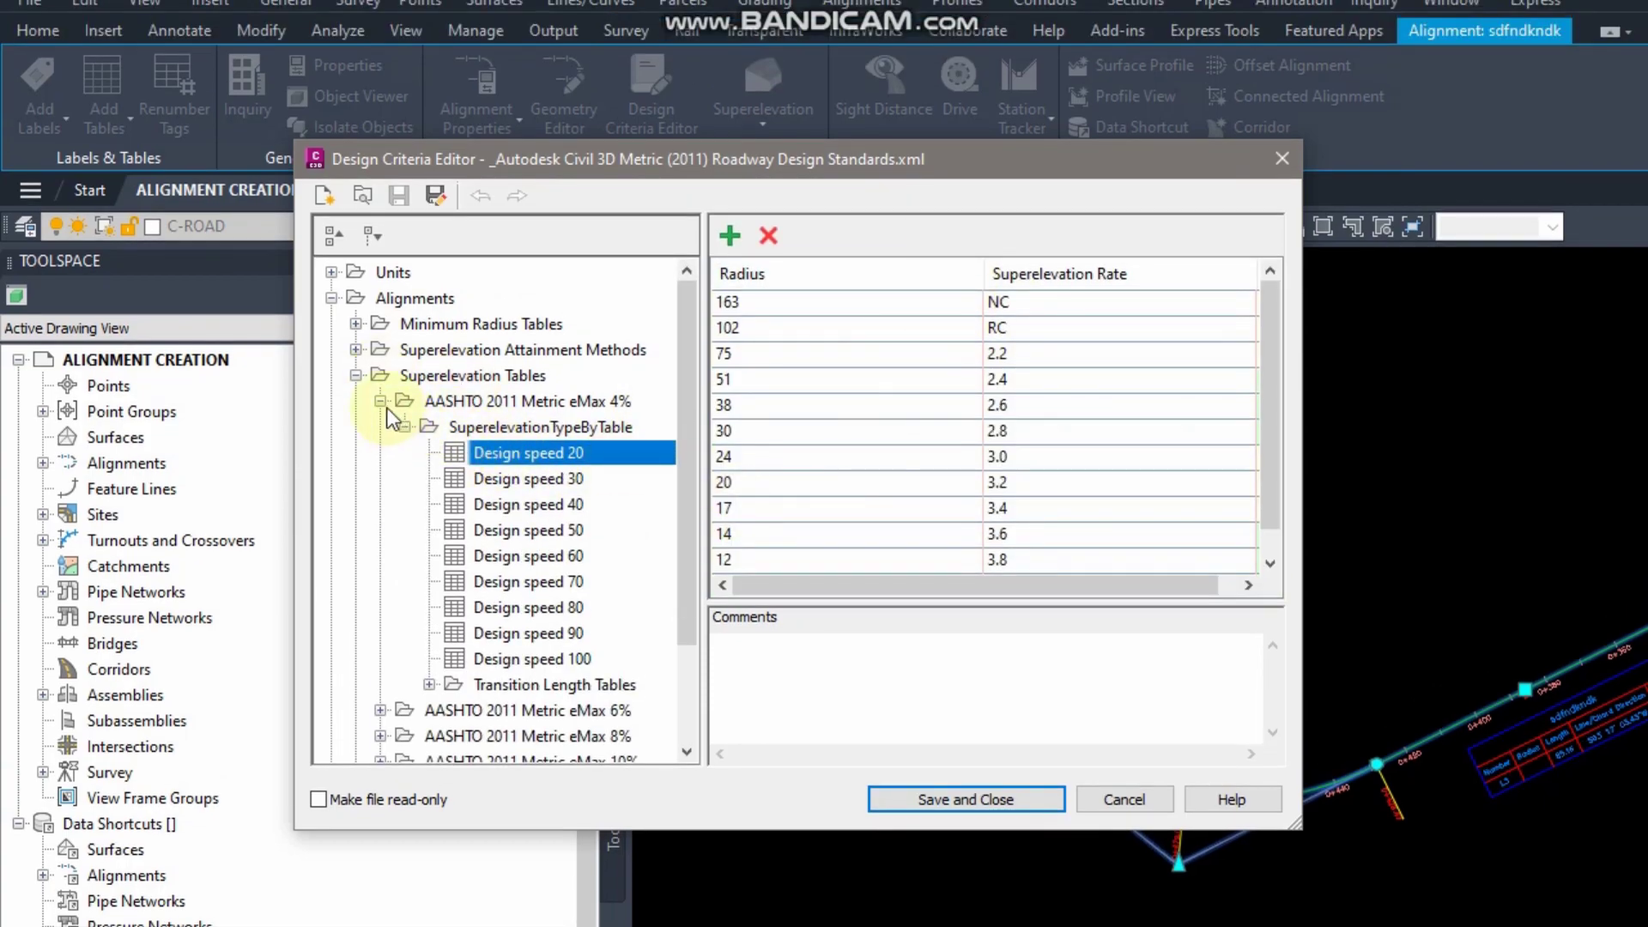
left_click(381, 401)
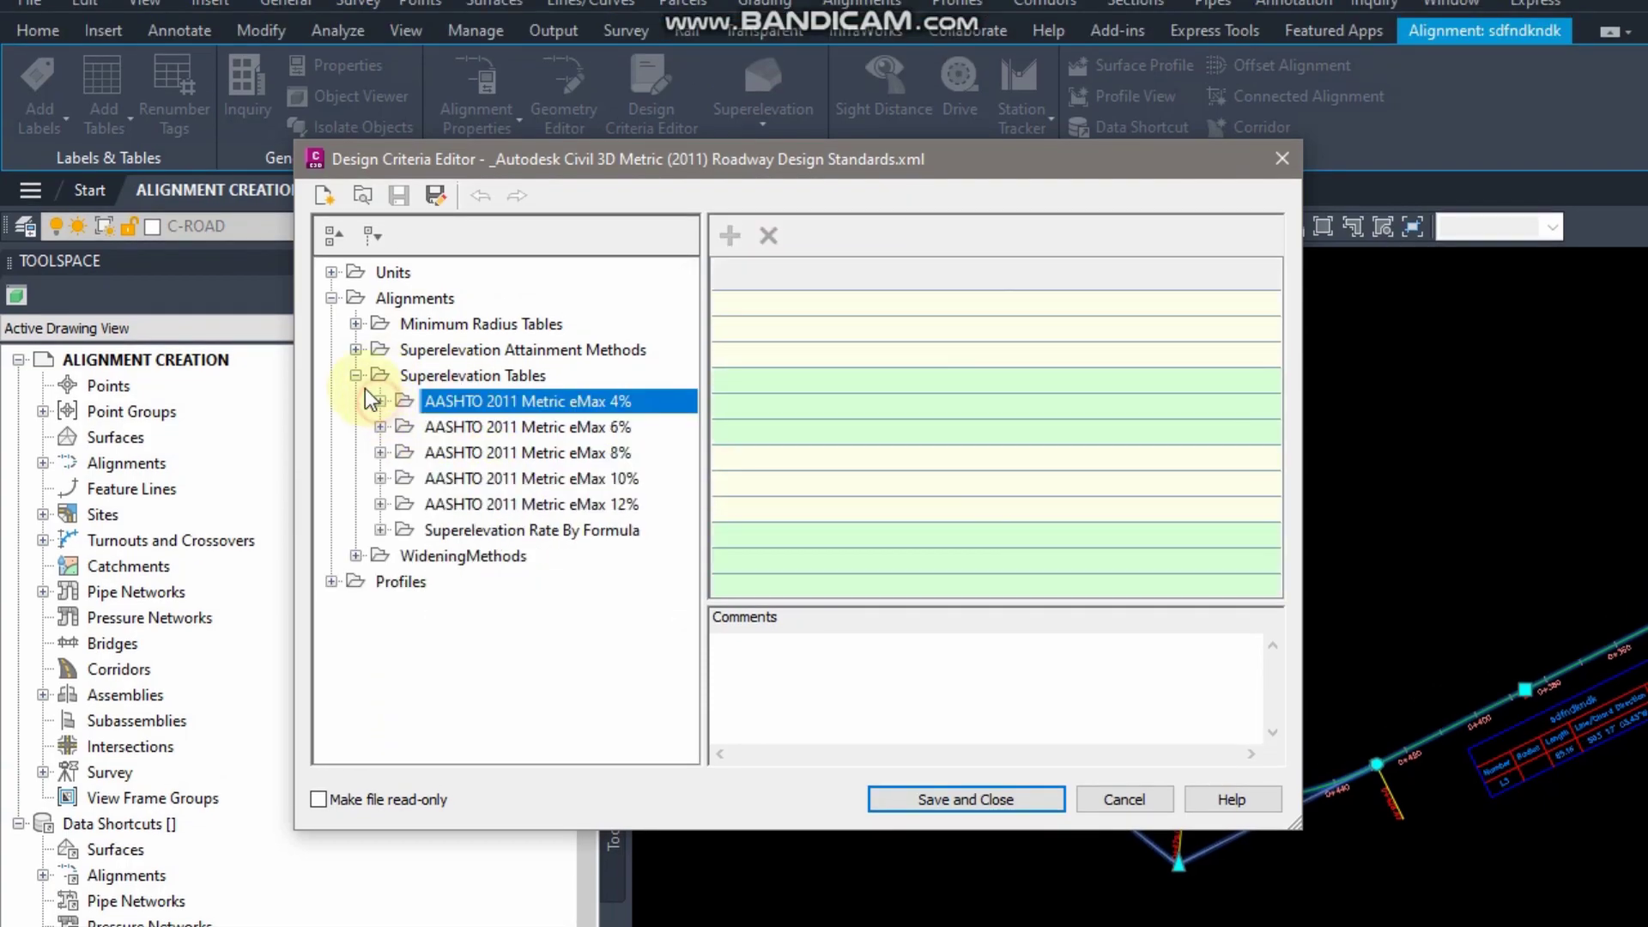
left_click(355, 375)
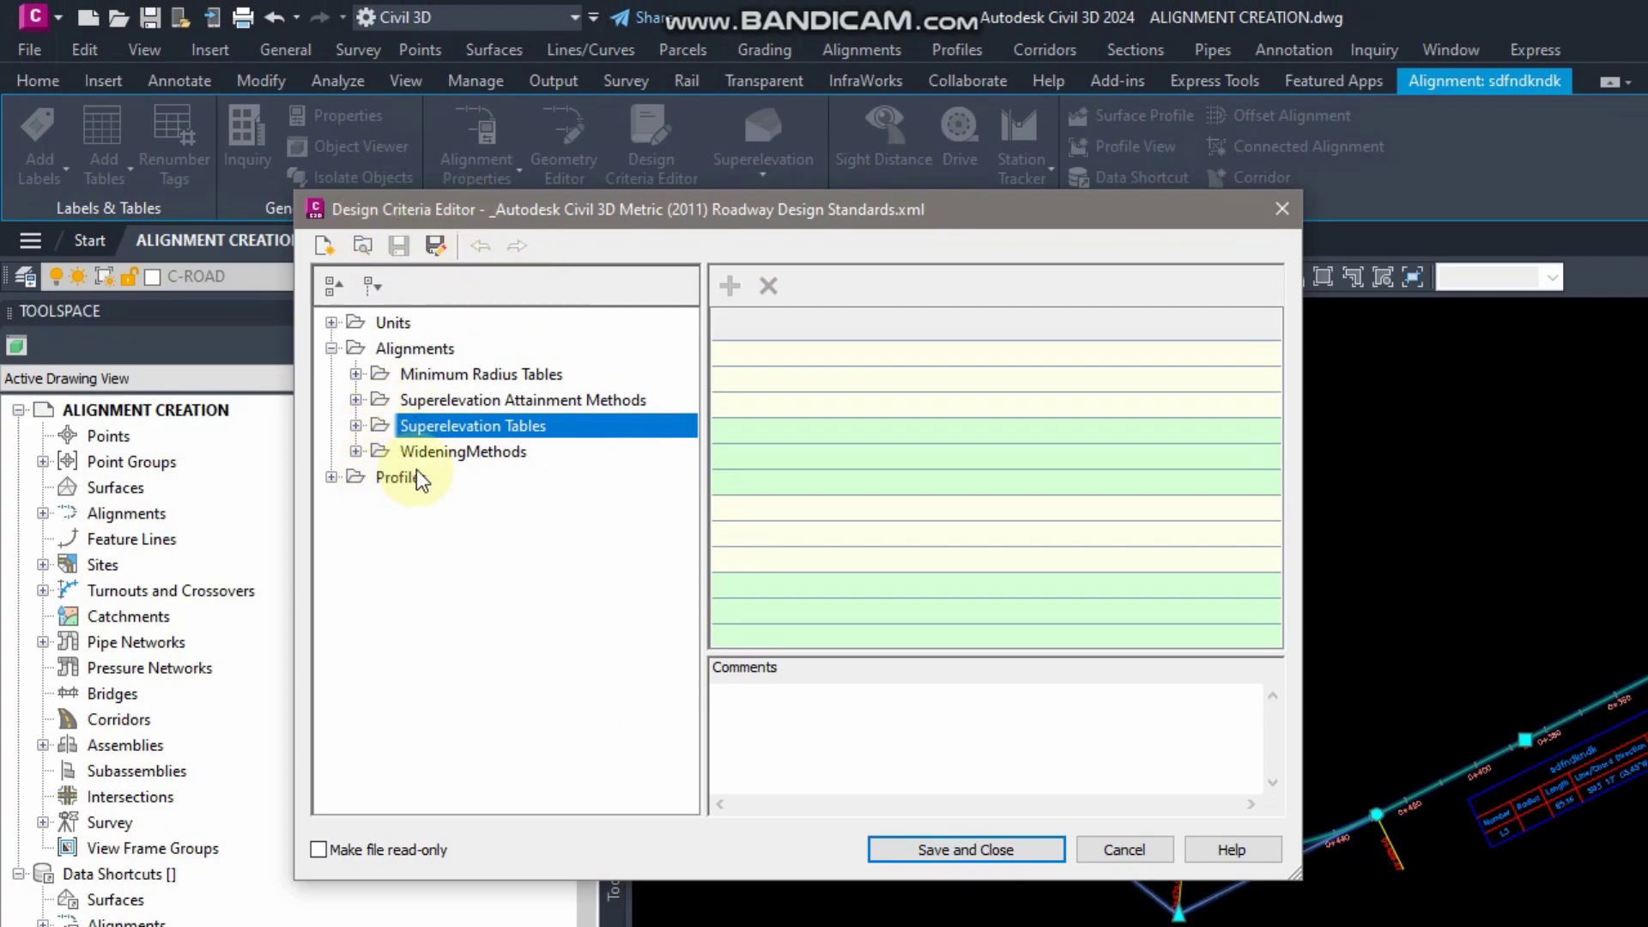
Step: Display the WideningConstants of the AASHTO Standard Formula under WideningMethods
left_click(354, 451)
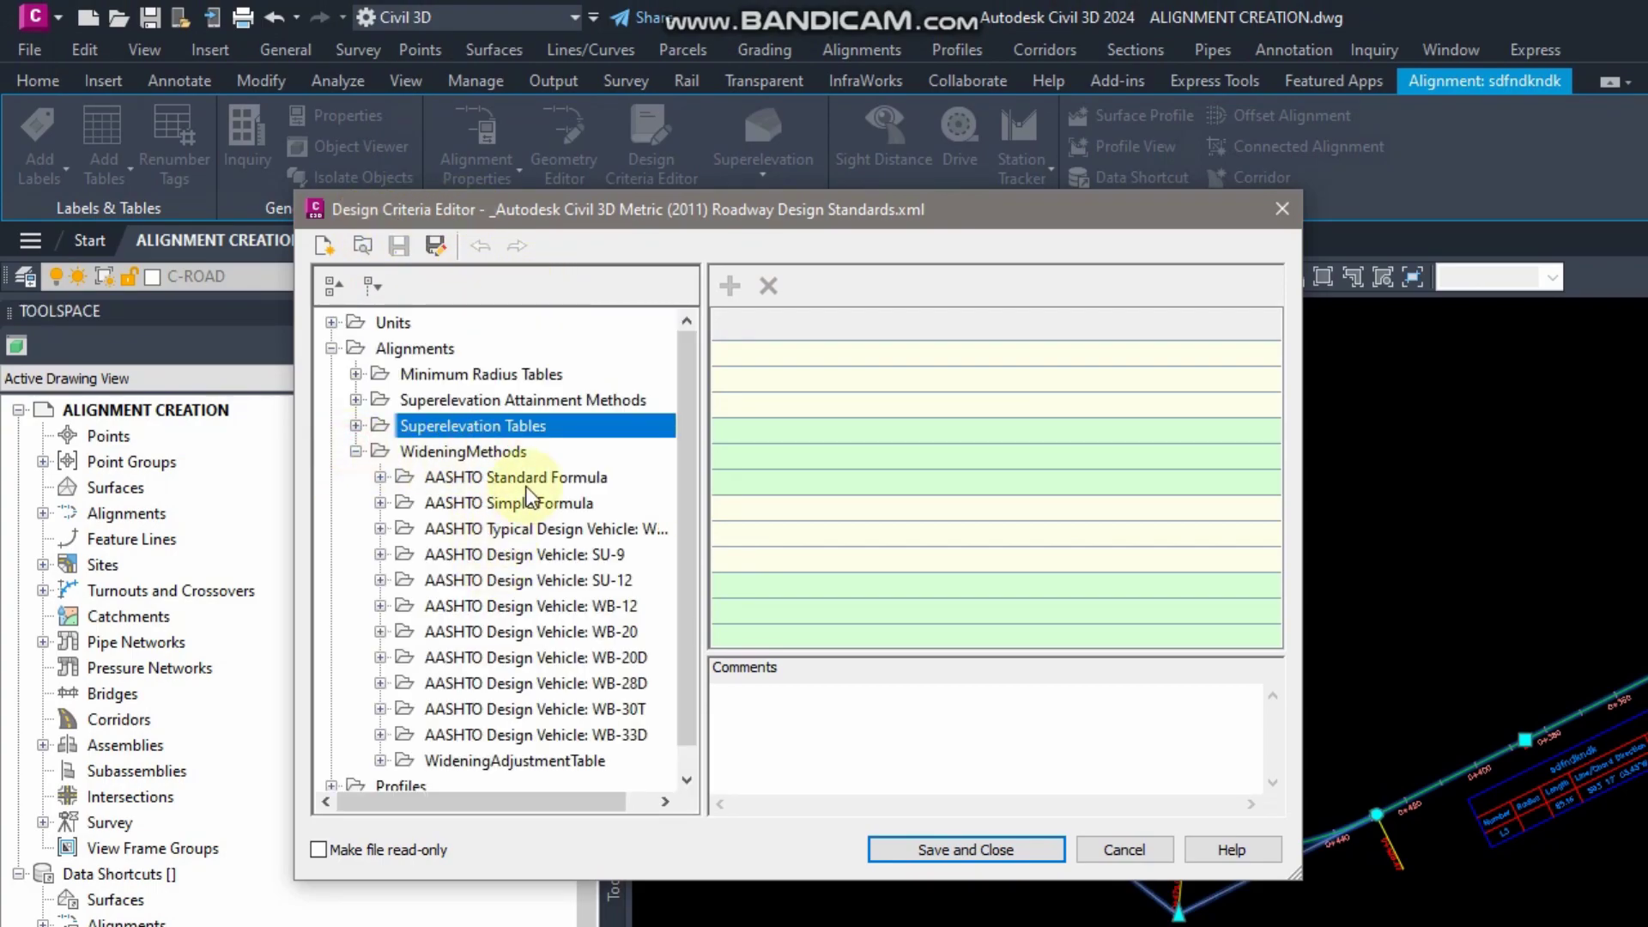
left_click(378, 478)
left_click(404, 503)
left_click(493, 528)
left_click(507, 554)
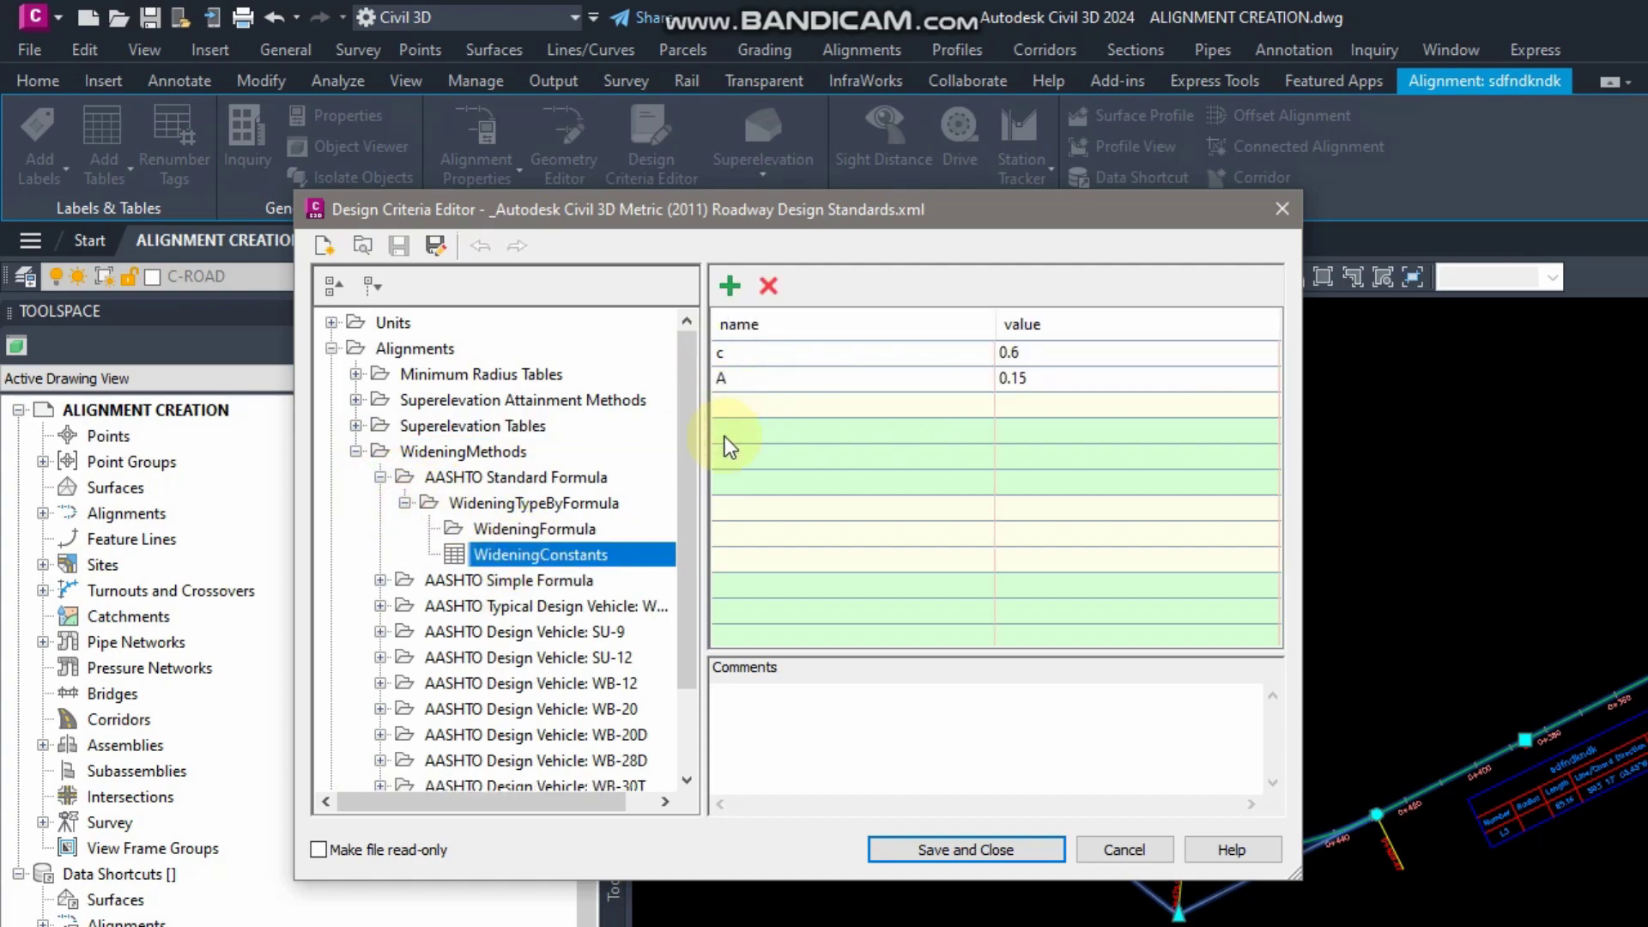
Step: Collapse WideningMethods, look over the categories under Alignments, and close the Design Criteria Editor
left_click(355, 452)
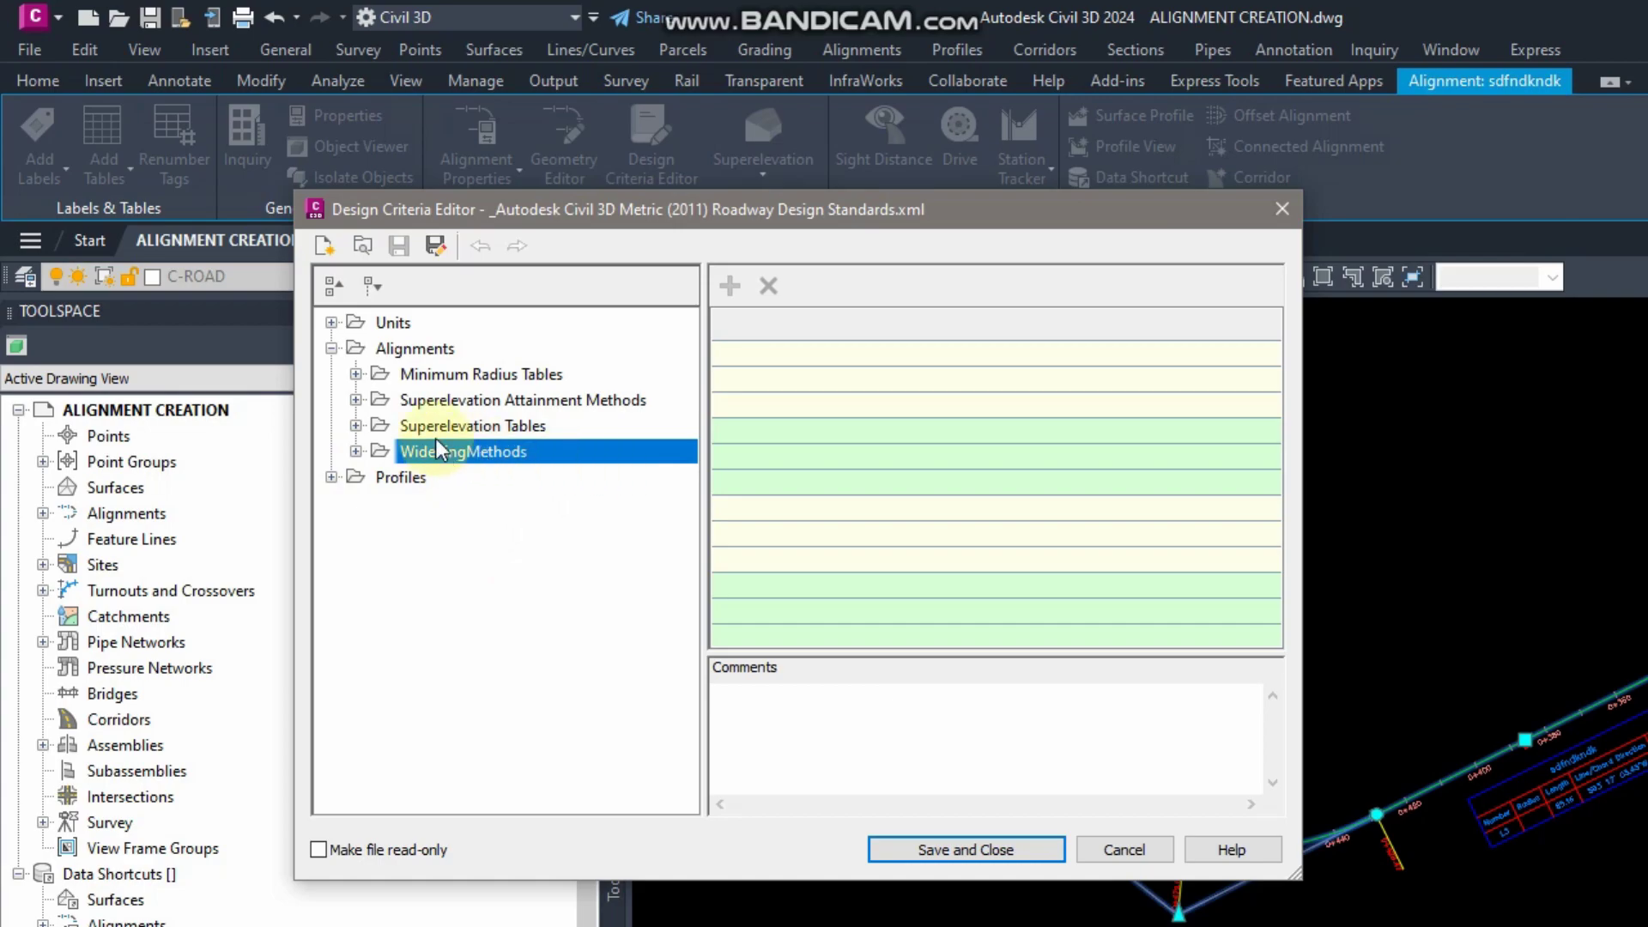
left_click(331, 348)
left_click(331, 349)
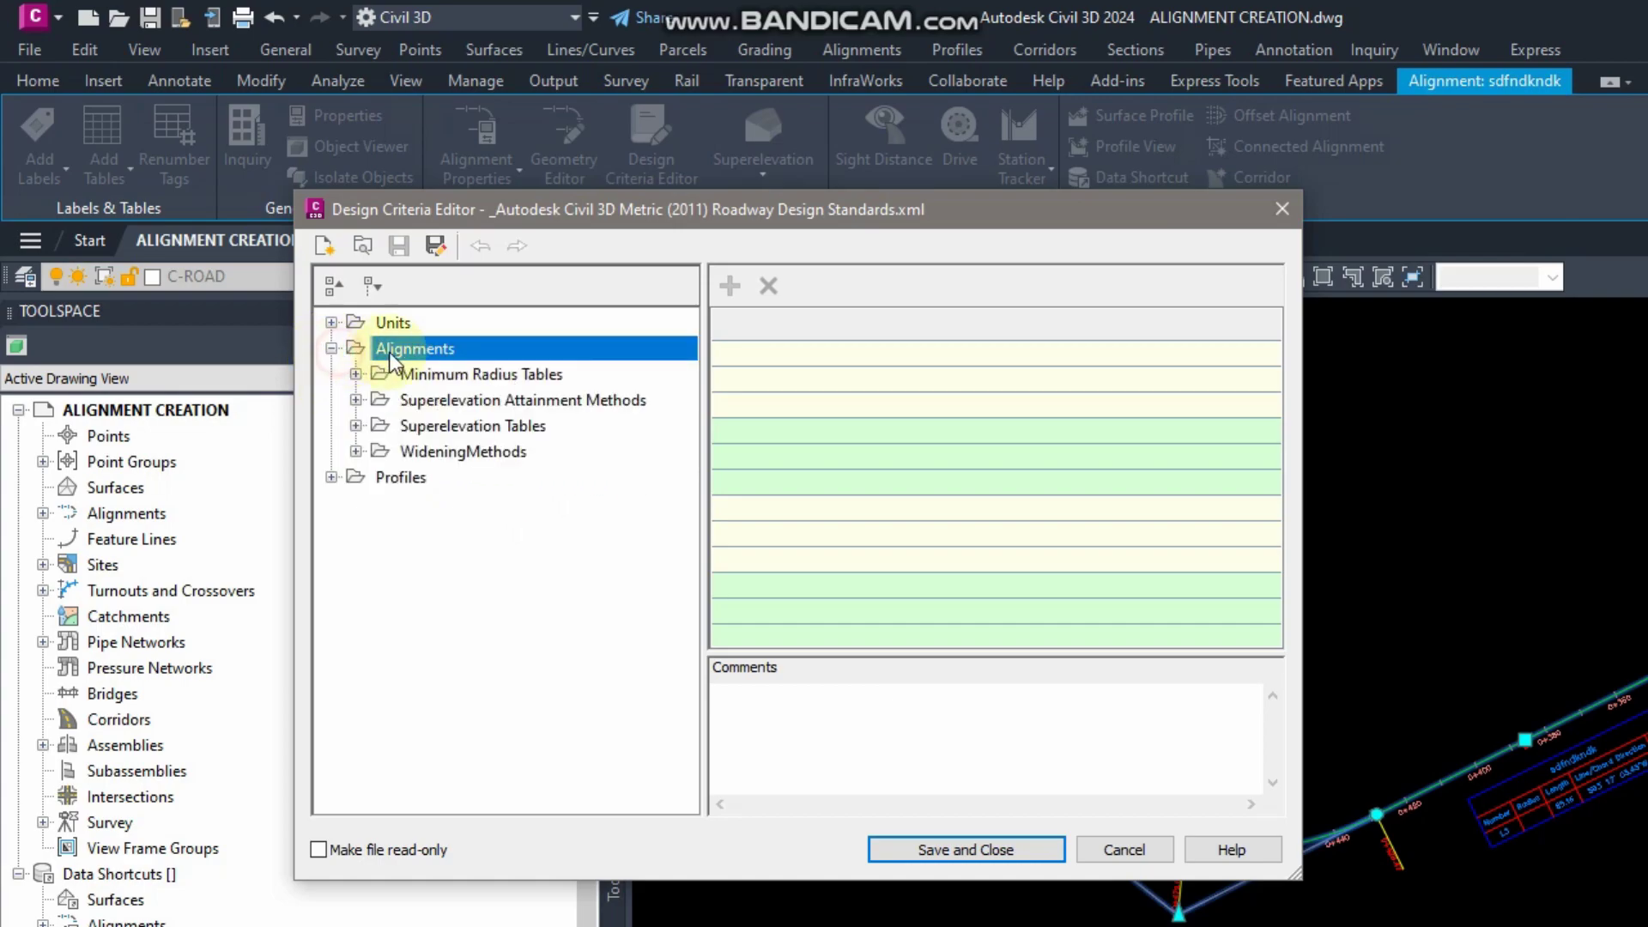
left_click(440, 376)
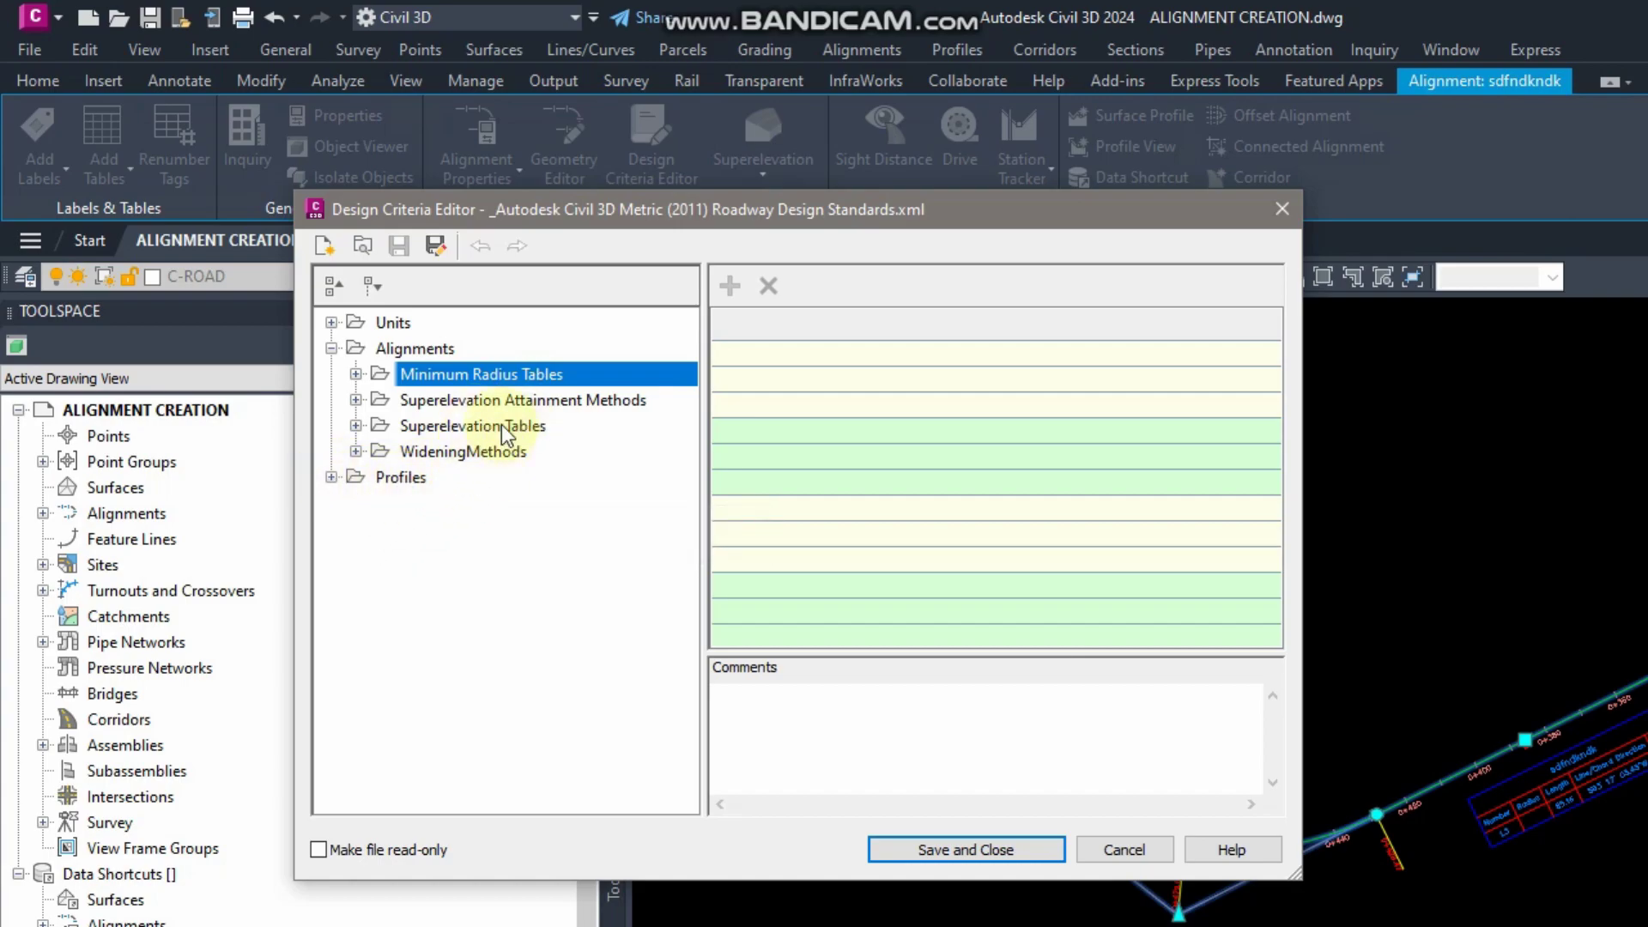
left_click(1279, 209)
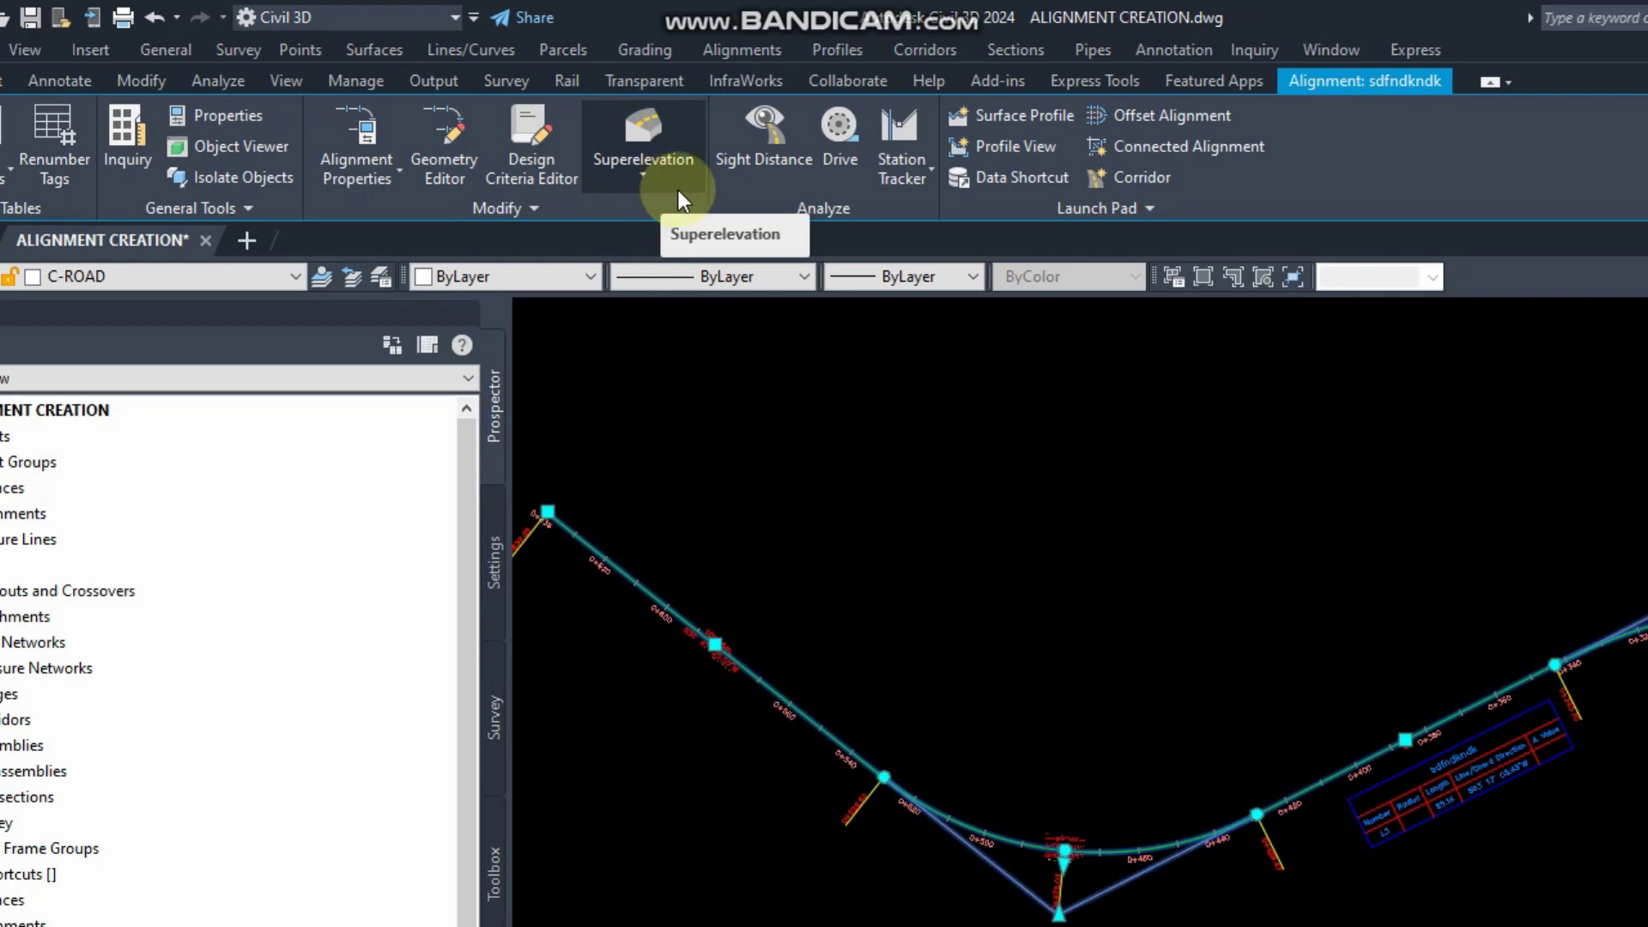
Step: Start calculating superelevation for the alignment, keeping the Undivided Crowned roadway type with the Center Baseline pivot method
left_click(676, 181)
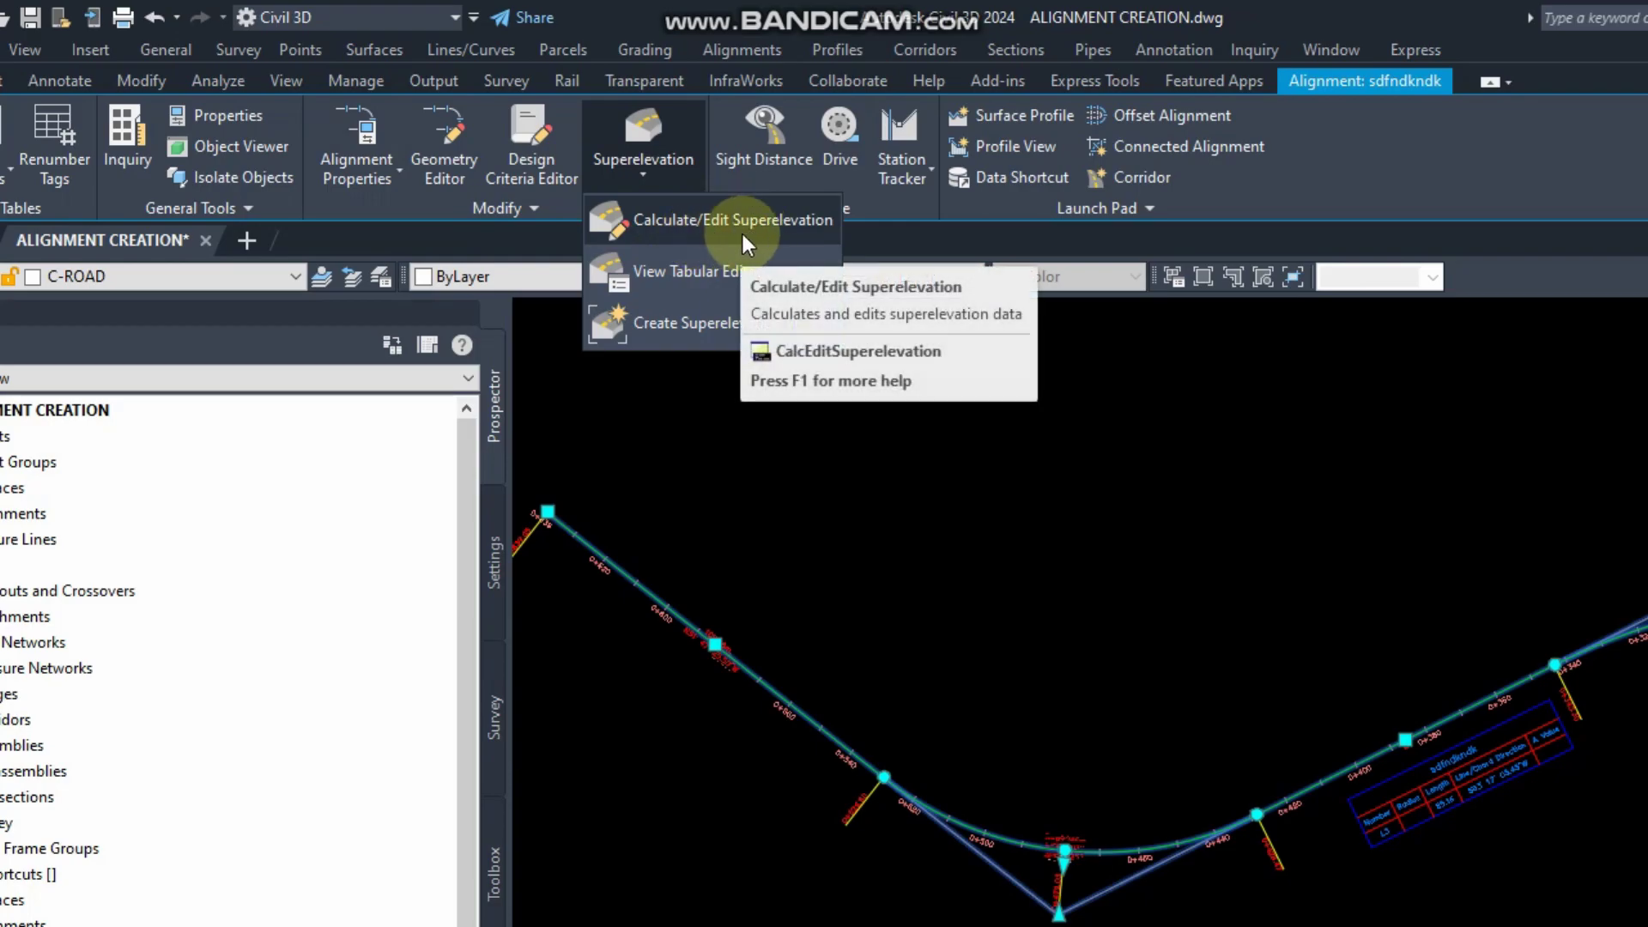
left_click(795, 232)
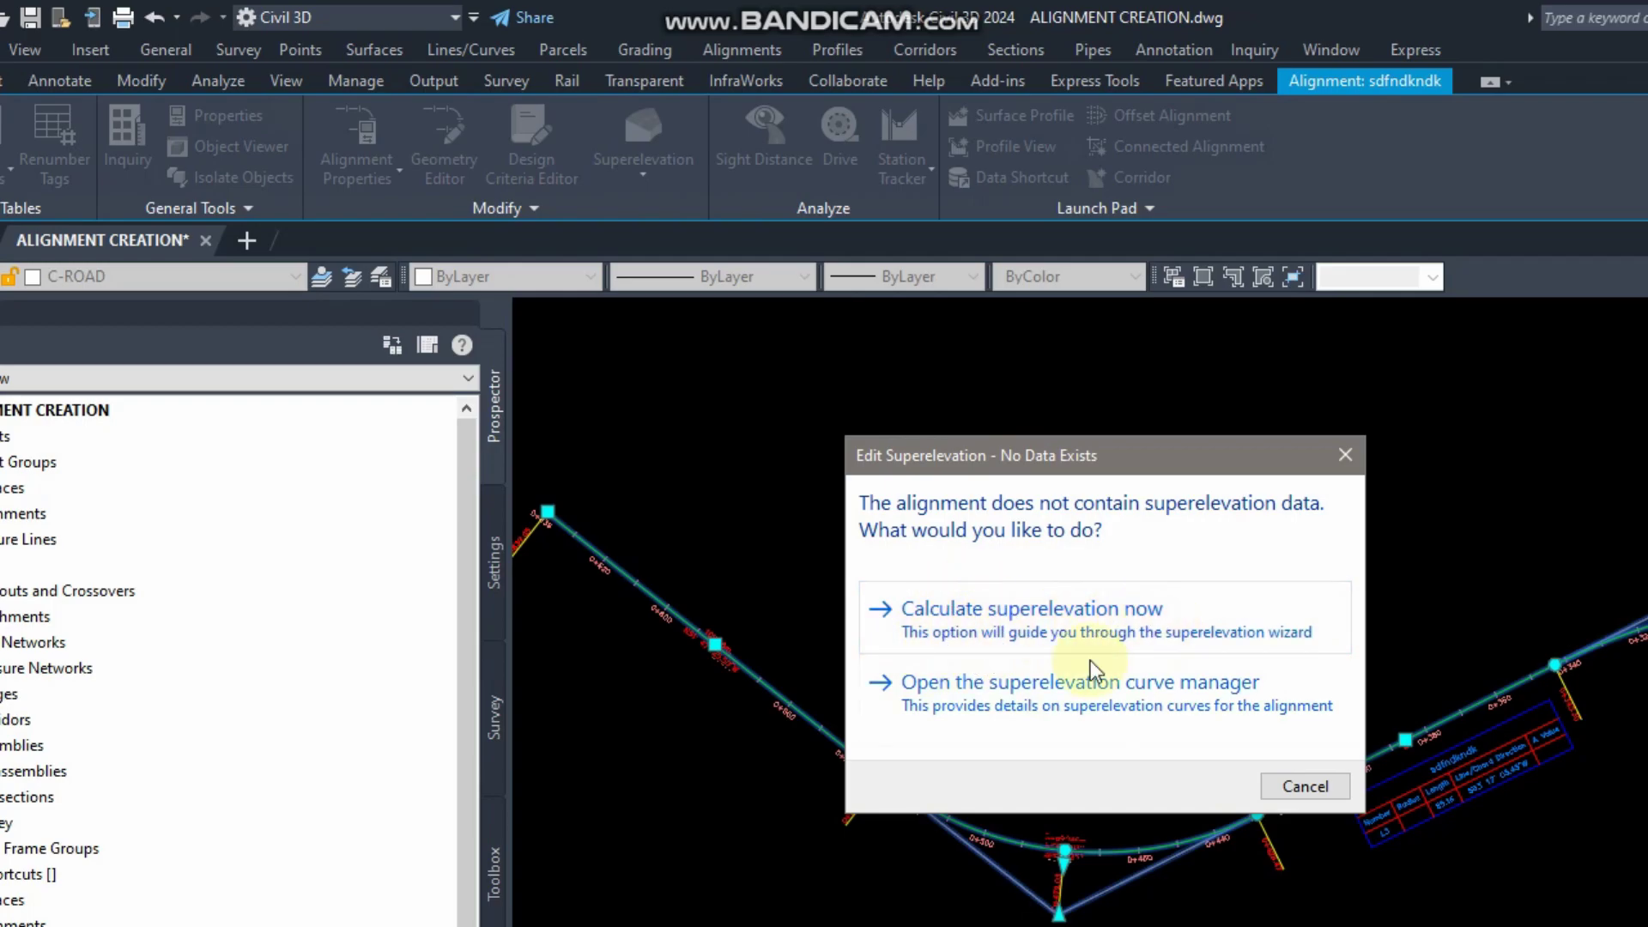
left_click(1151, 614)
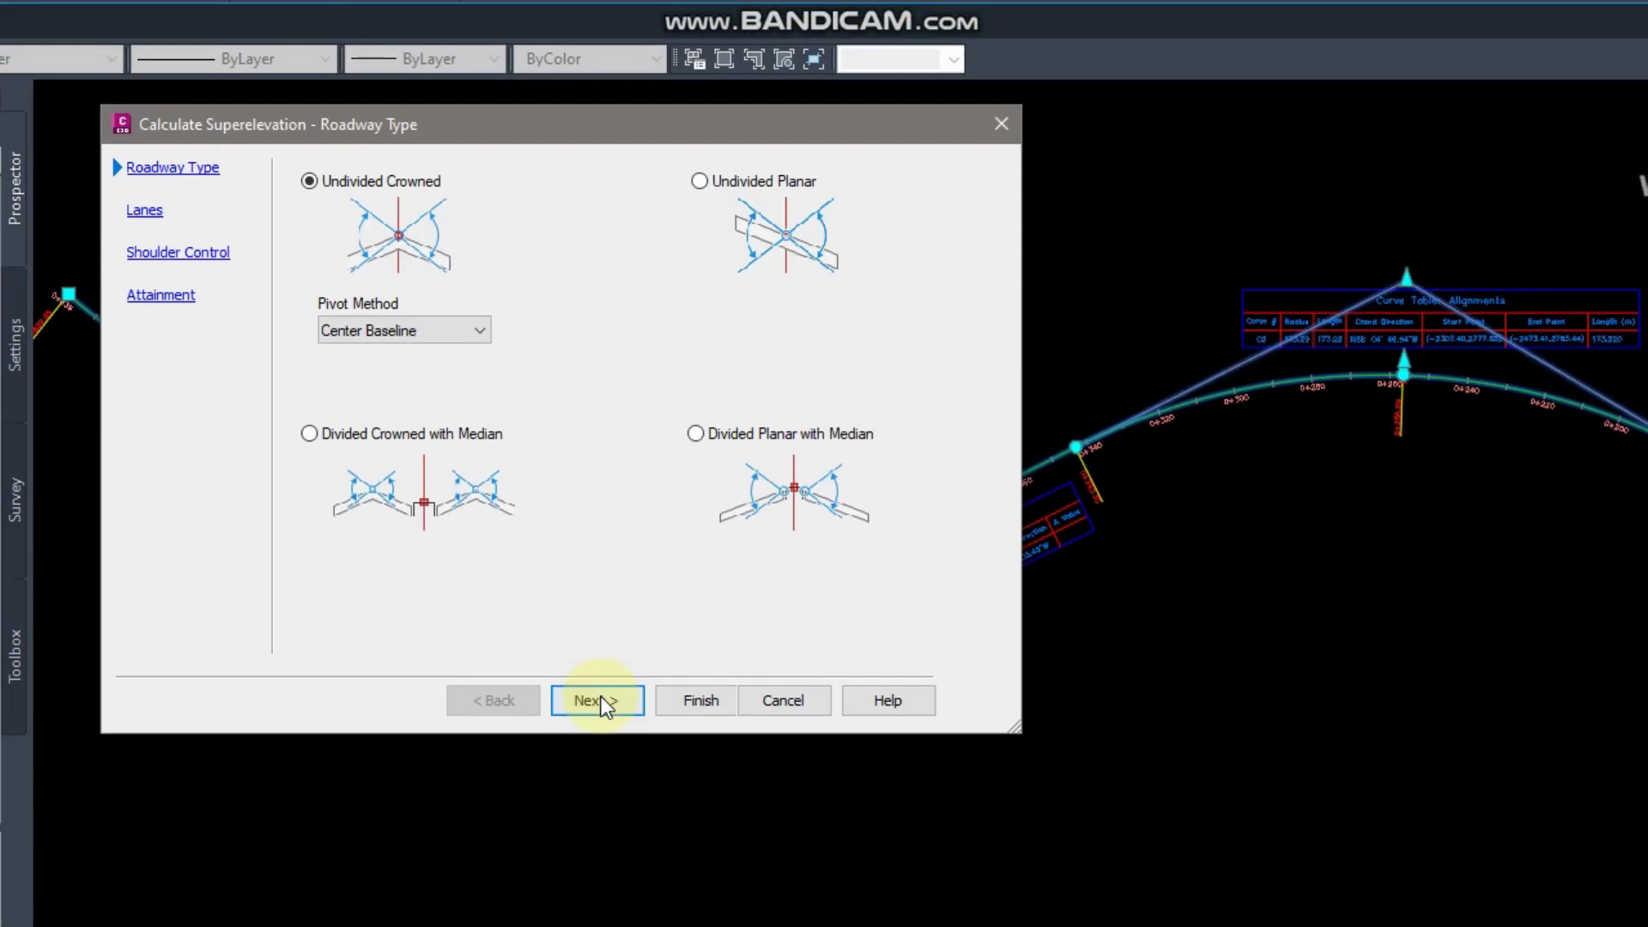
left_click(601, 837)
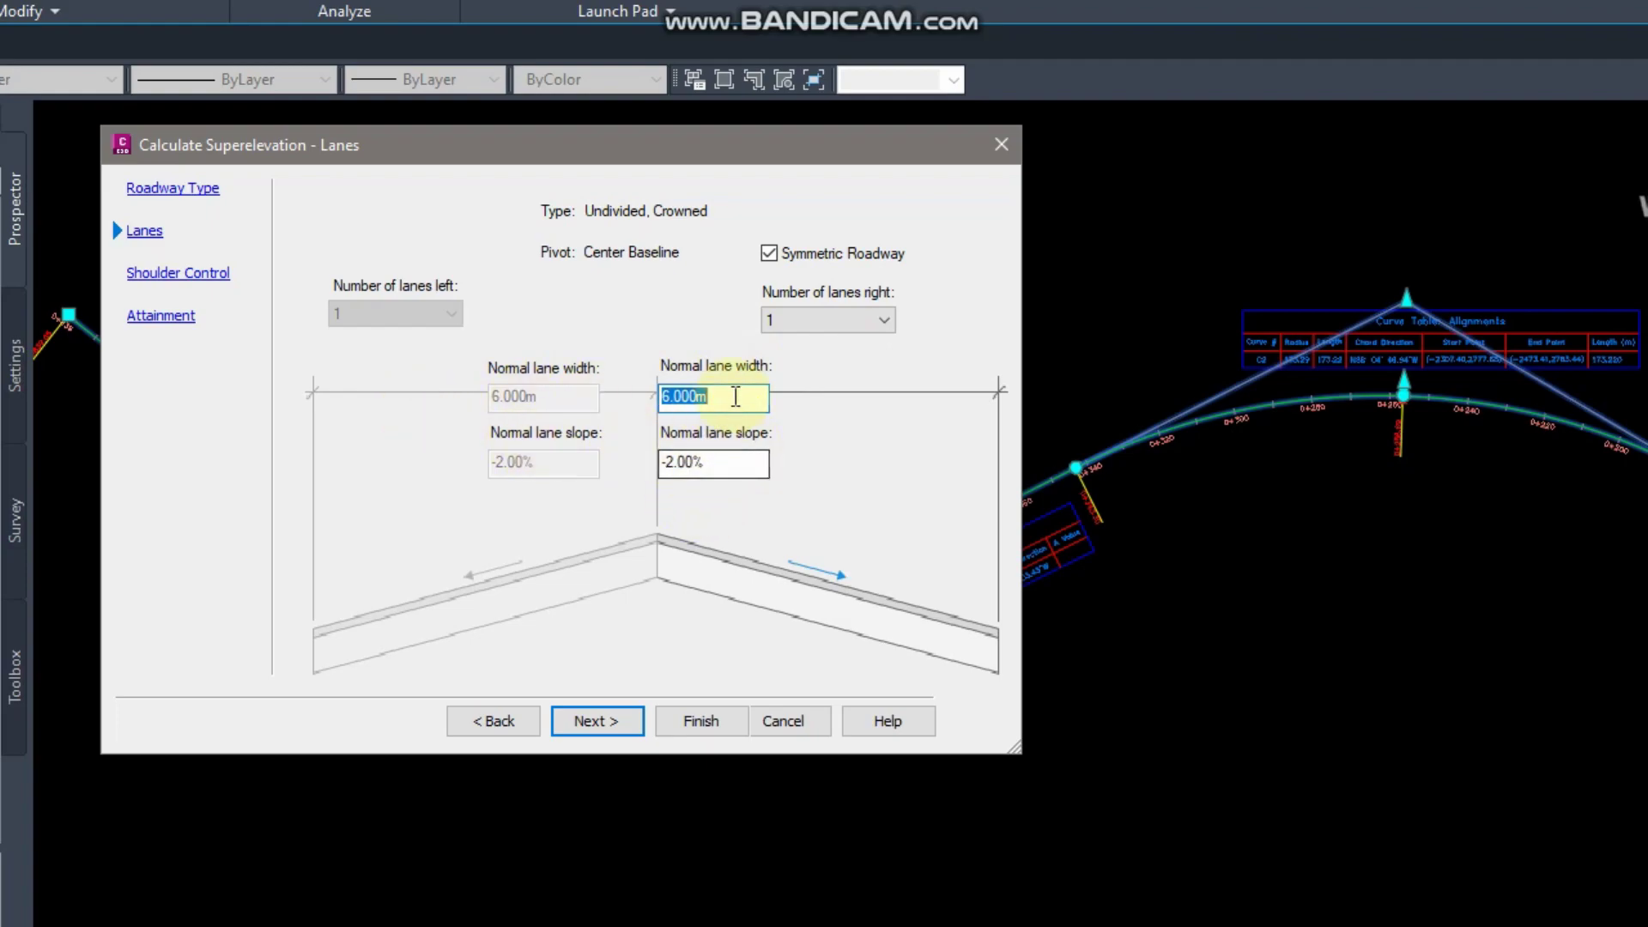
Step: Set the normal lane width to 3.65 m and the normal lane slope to -1.5%, and accept the lane settings
left_click_drag(717, 407, 622, 393)
type("3.65")
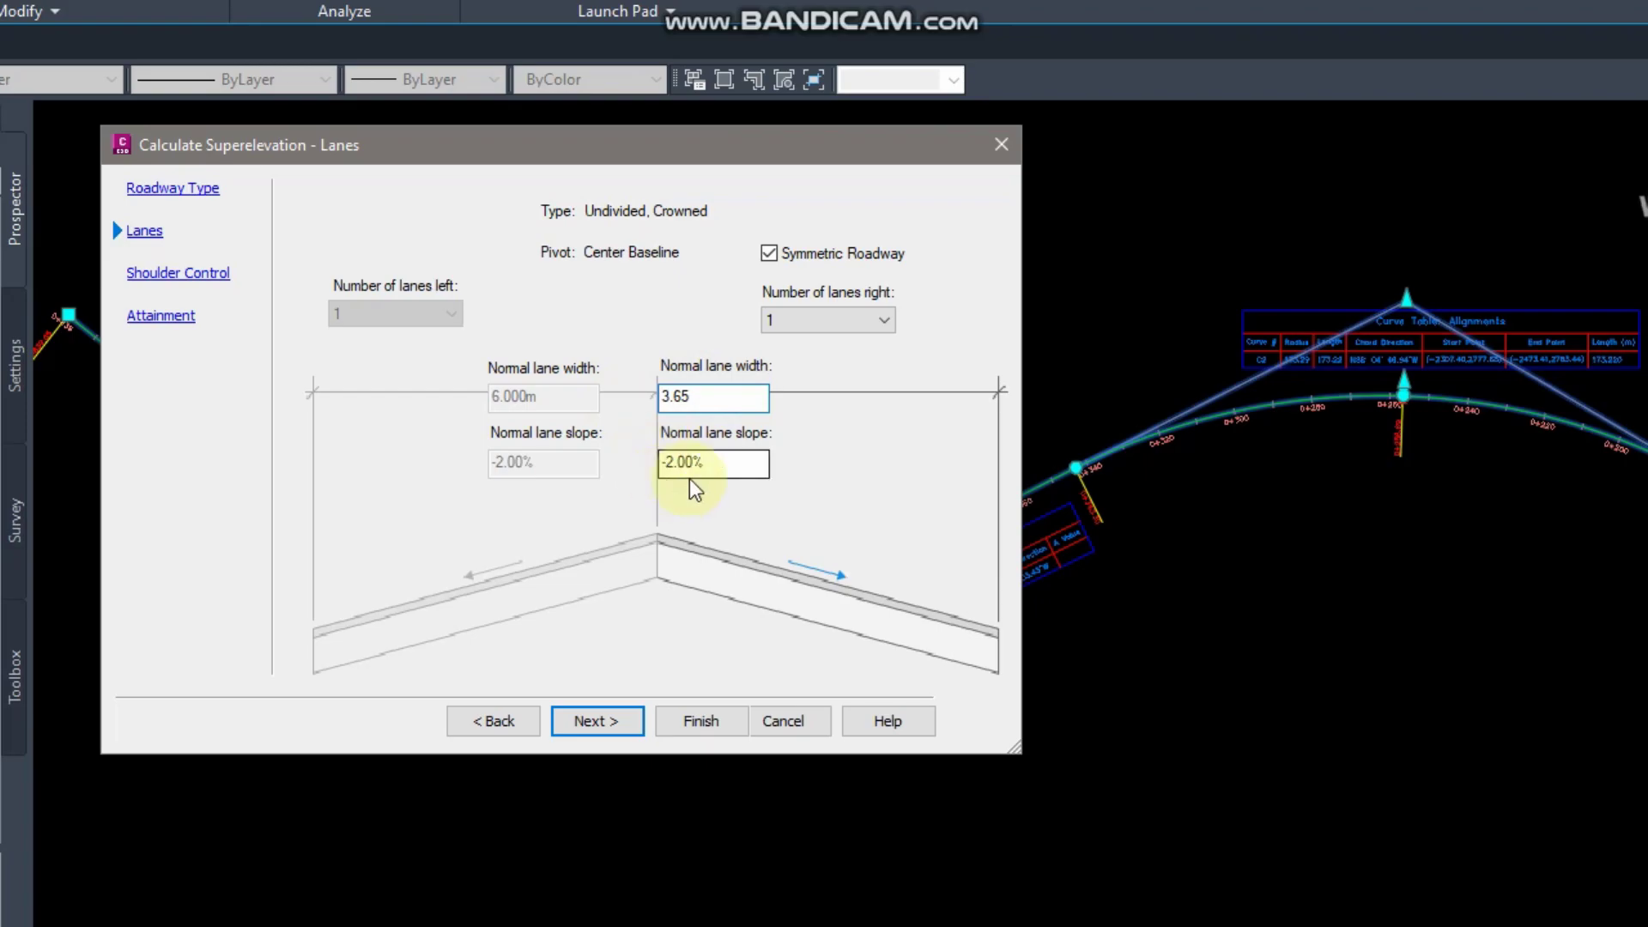
left_click_drag(750, 456, 471, 464)
type("-1.5")
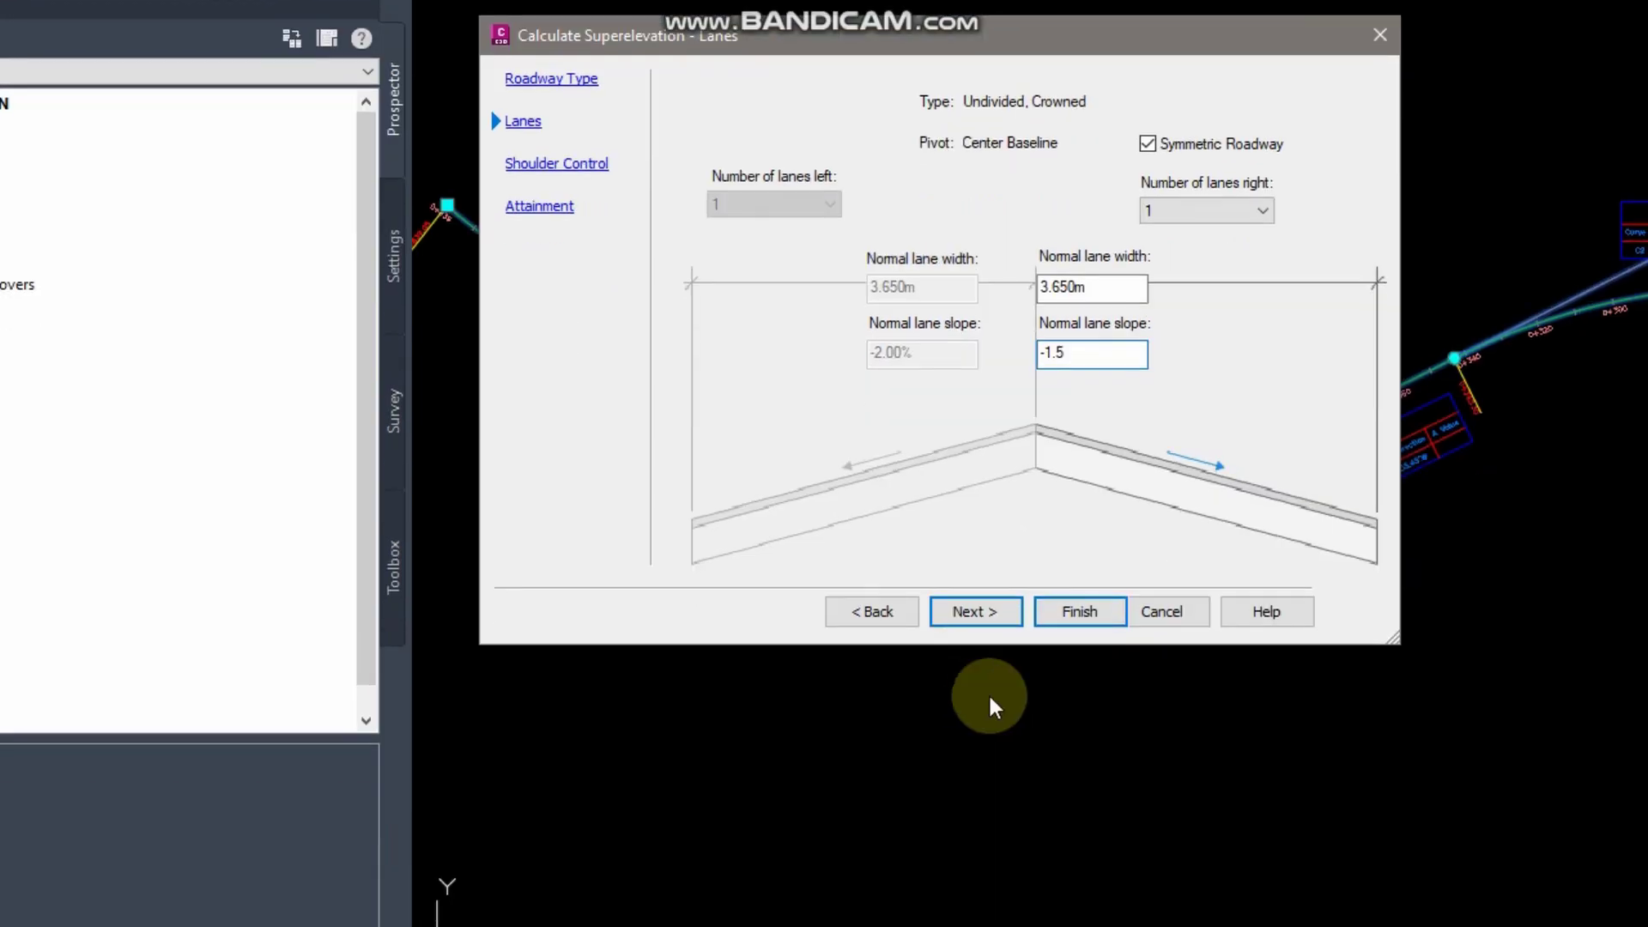
left_click(974, 610)
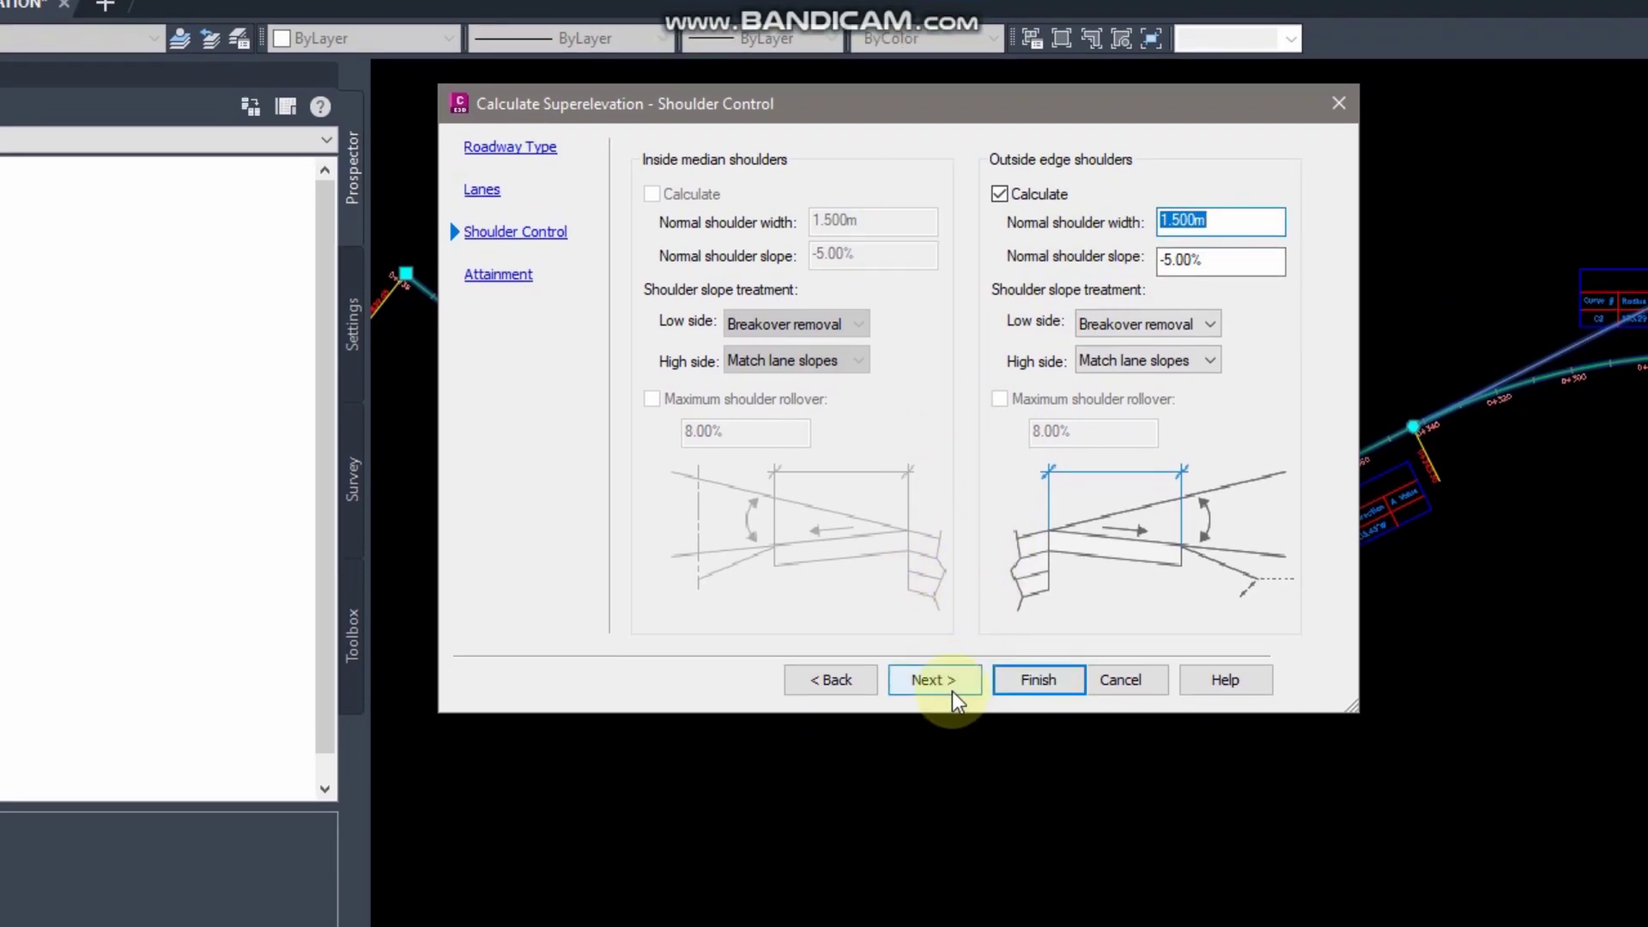
Step: Keep the default shoulder control settings and choose AASHTO 2011 Metric eMax 6% as the superelevation rate table
left_click(948, 740)
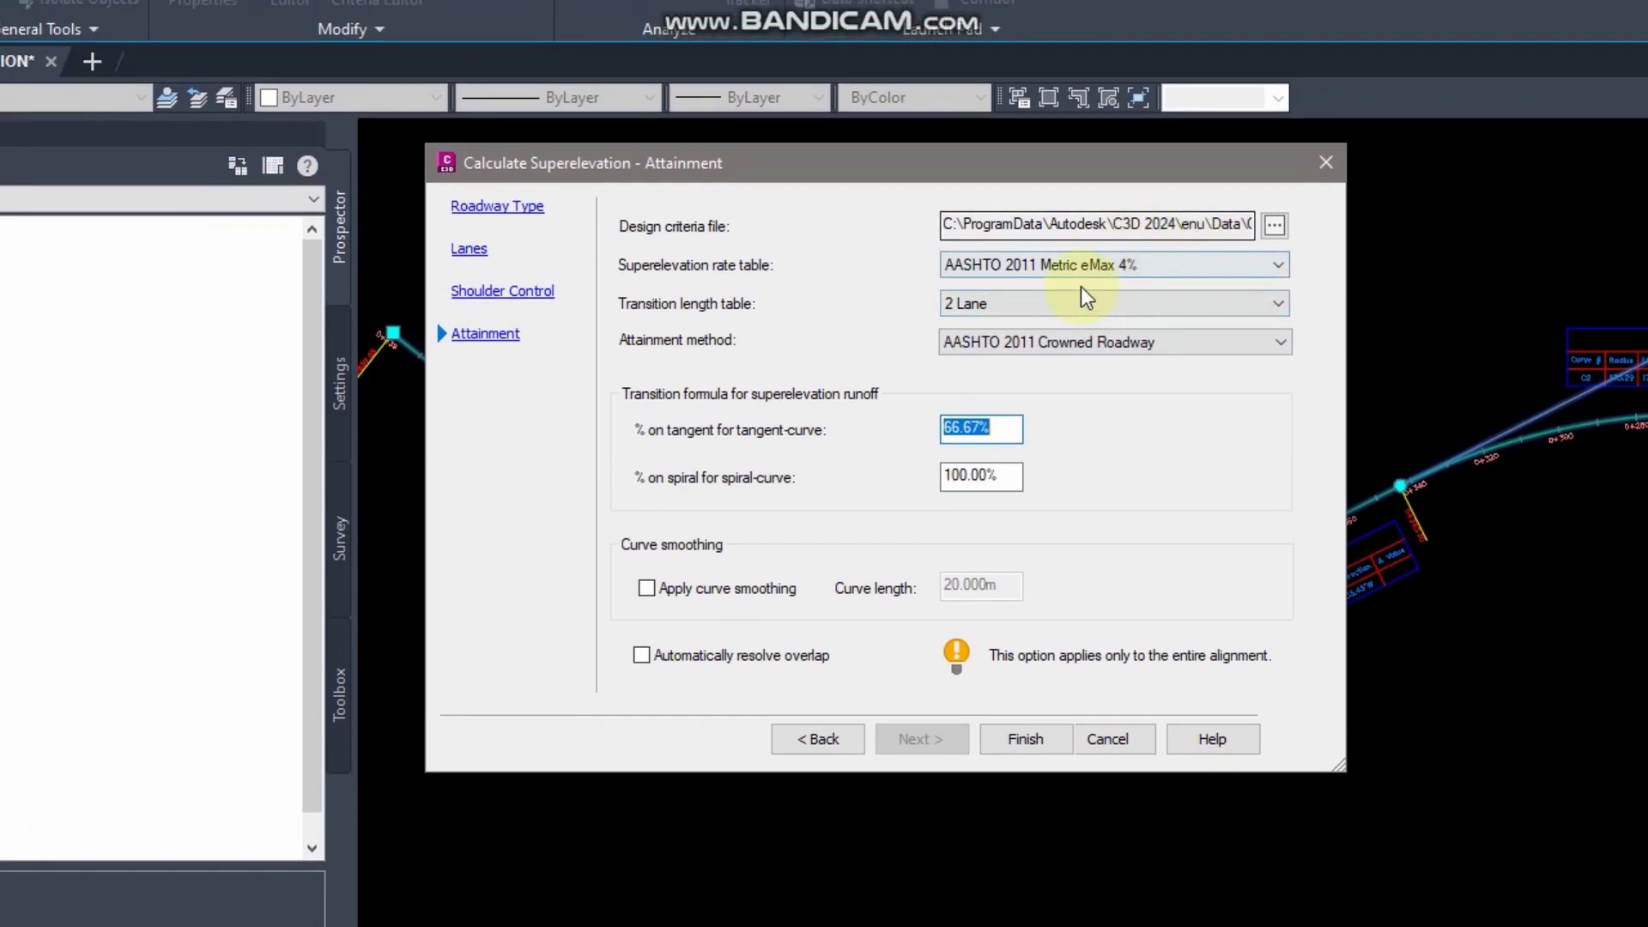
left_click(1238, 270)
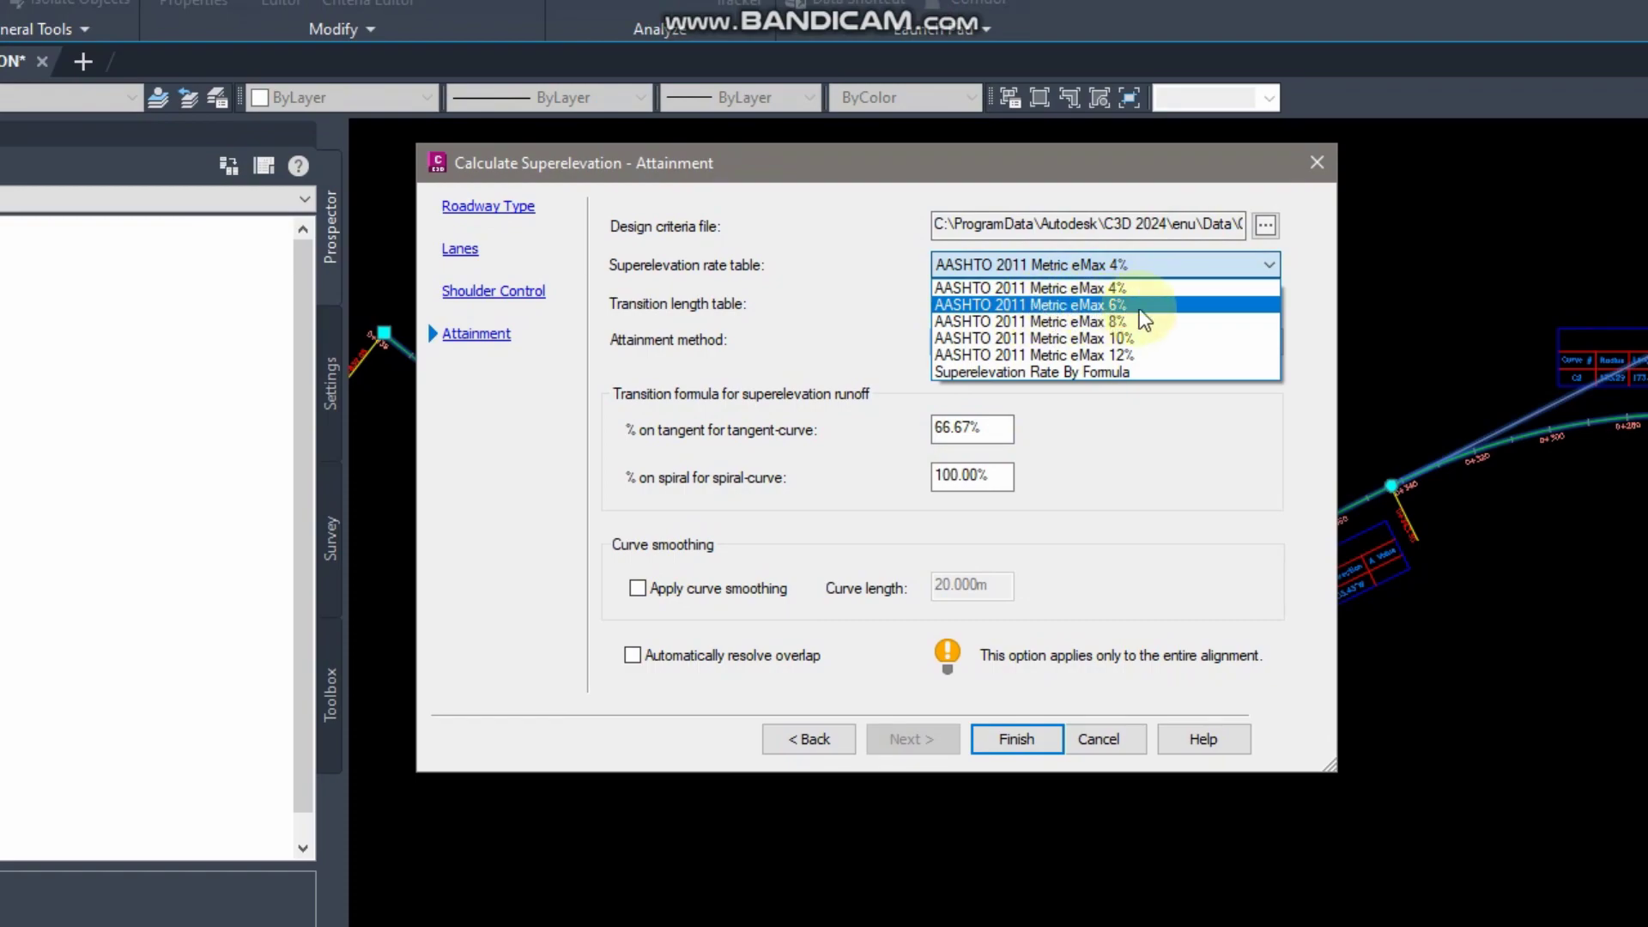
left_click(1123, 304)
left_click(1142, 303)
left_click(1142, 304)
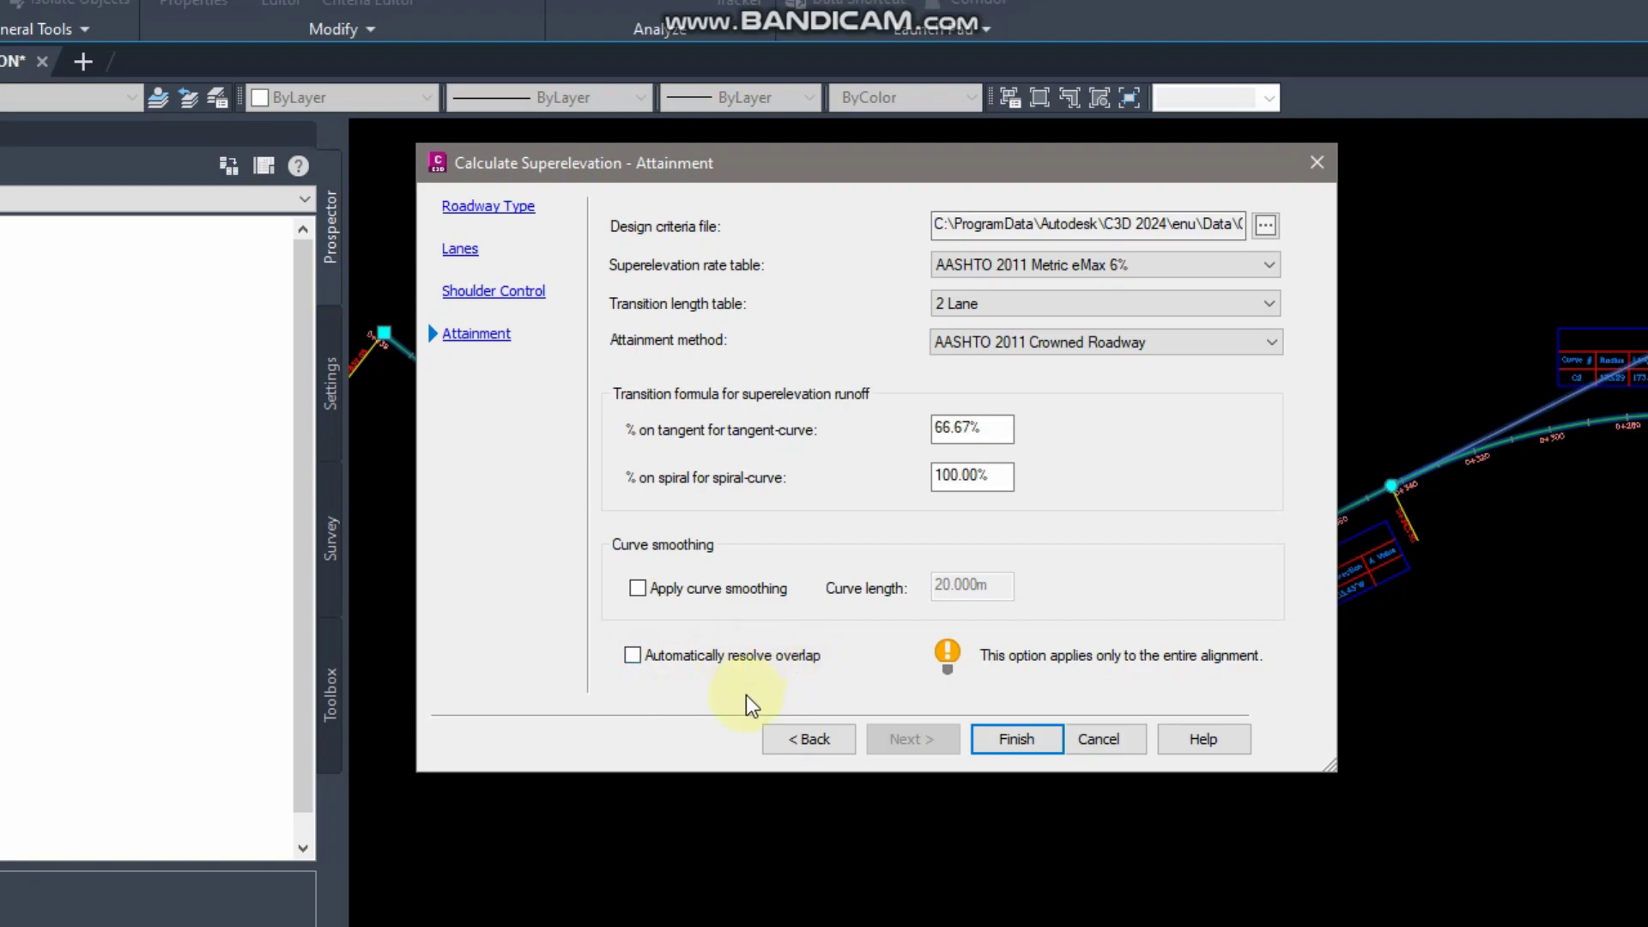
Step: Enable automatic overlap resolution, leave curve smoothing off, and finish the superelevation calculation
left_click(632, 656)
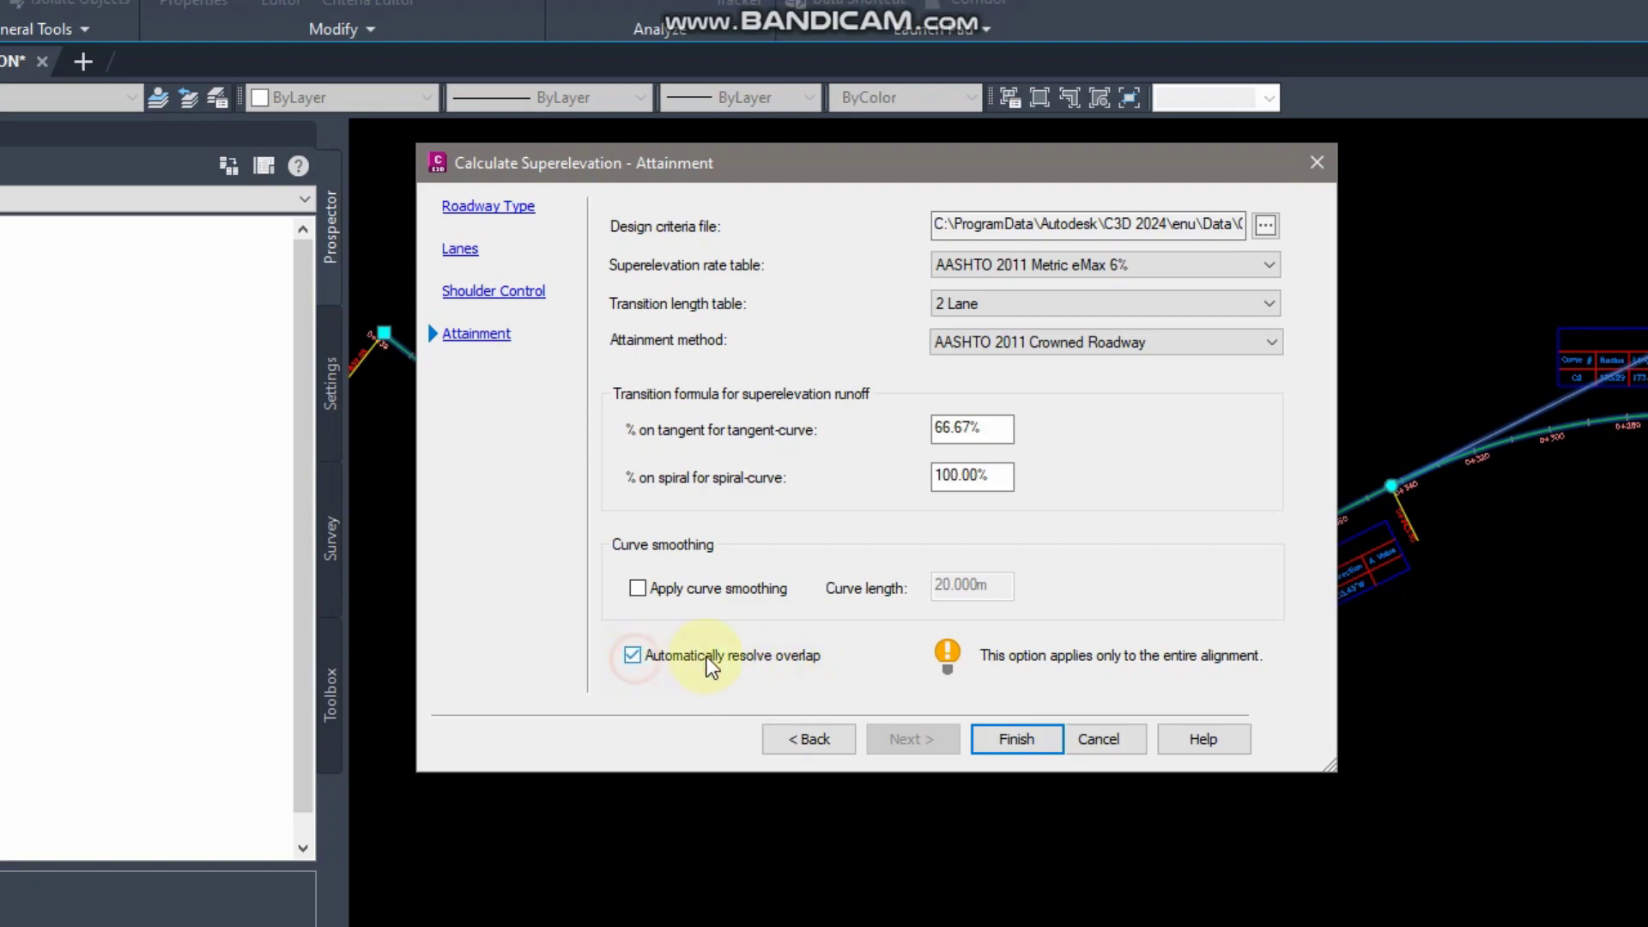
left_click(637, 589)
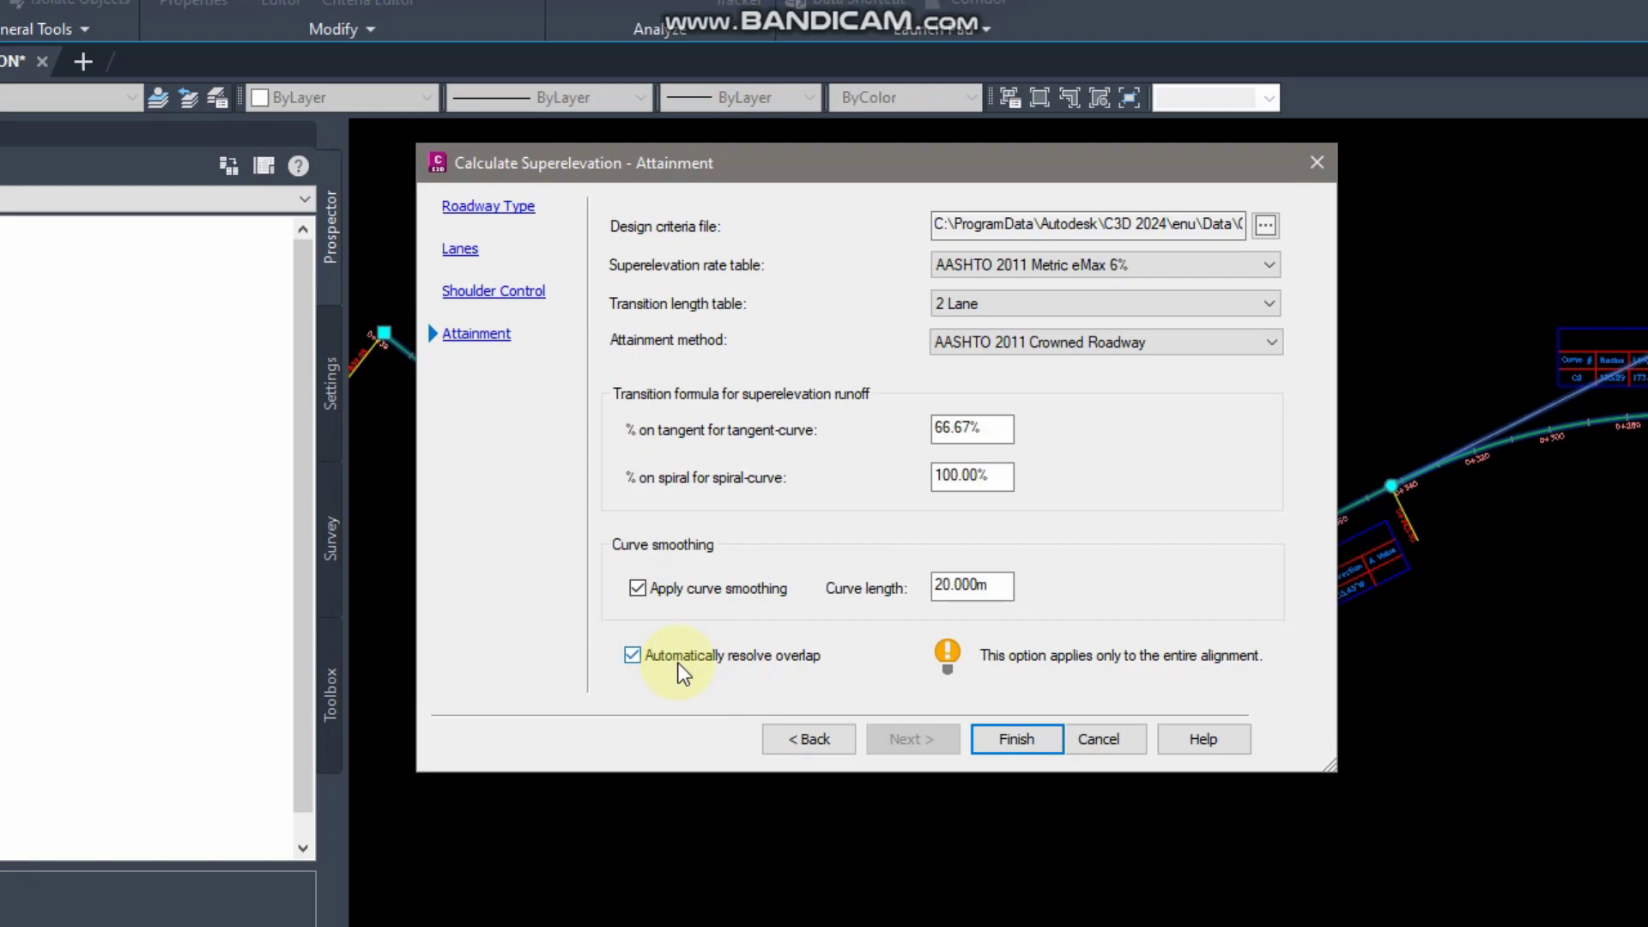
left_click(710, 598)
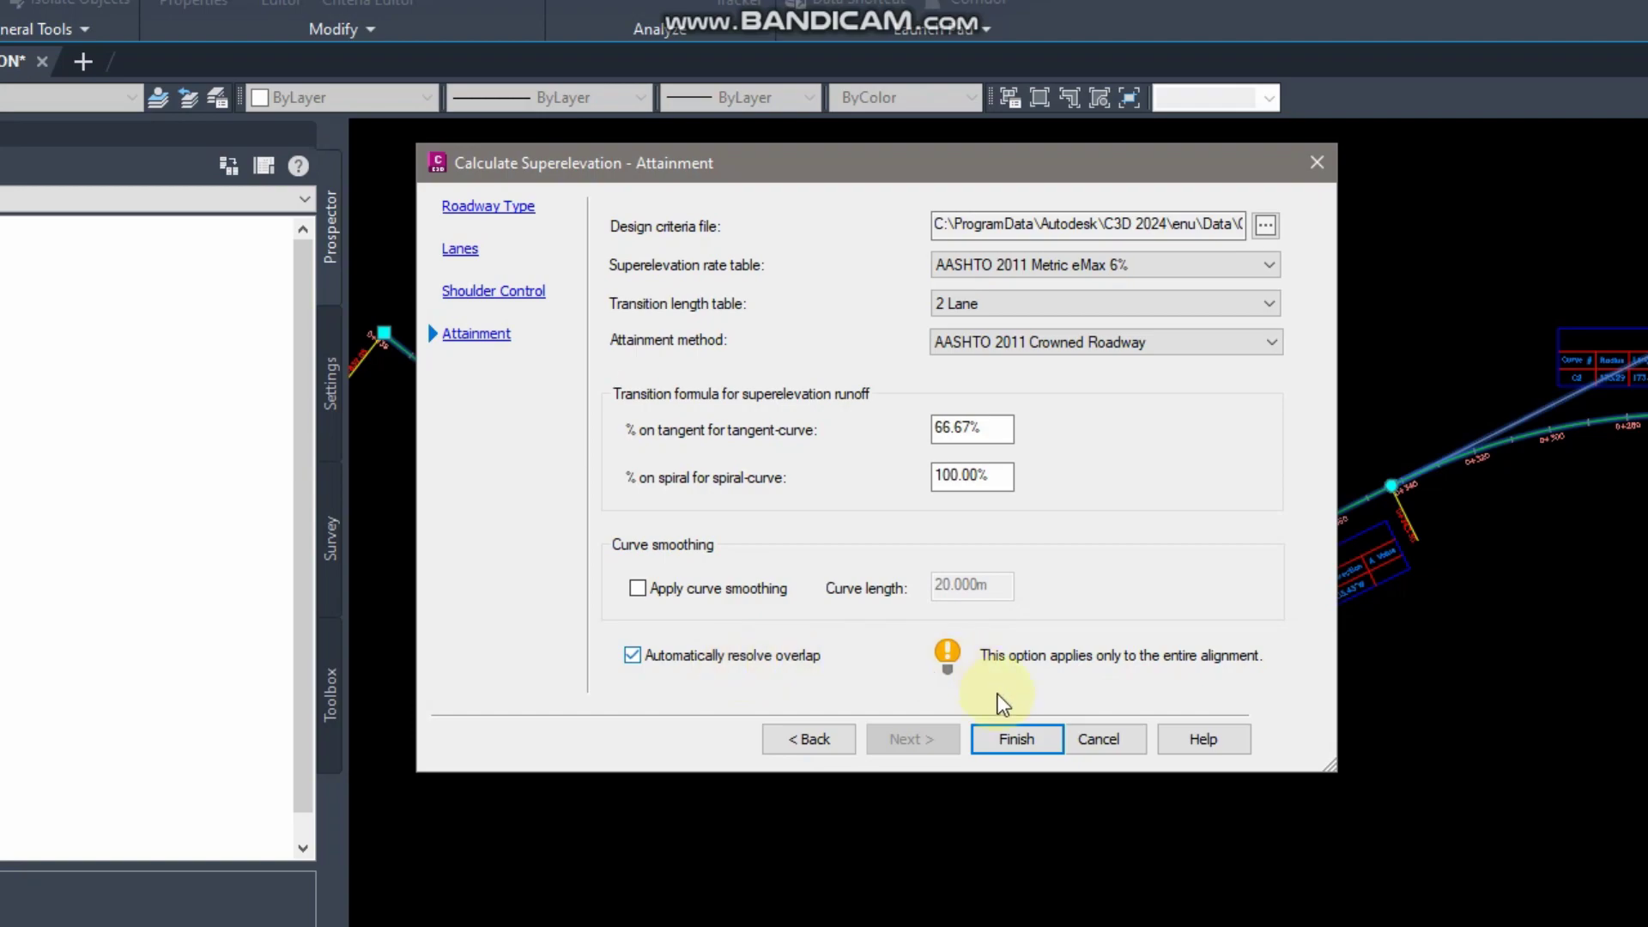
left_click(1001, 738)
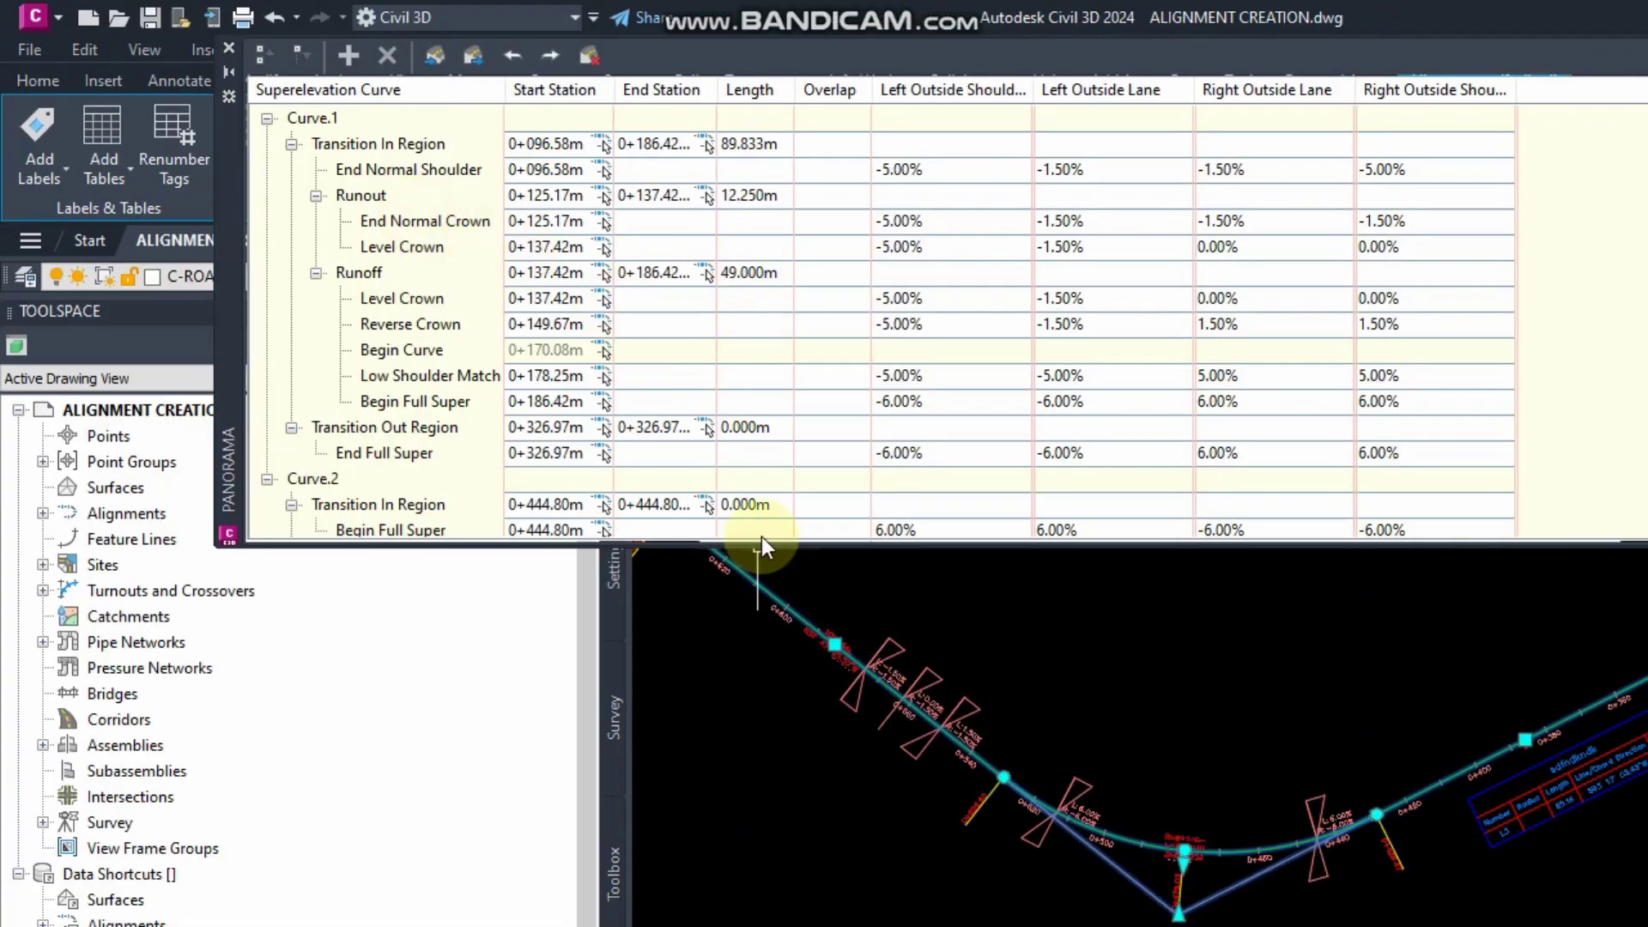
Step: Enlarge the superelevation tabular editor, inspect the stations and slopes of Curve.1 and Curve.2, and close it
left_click_drag(769, 546, 764, 898)
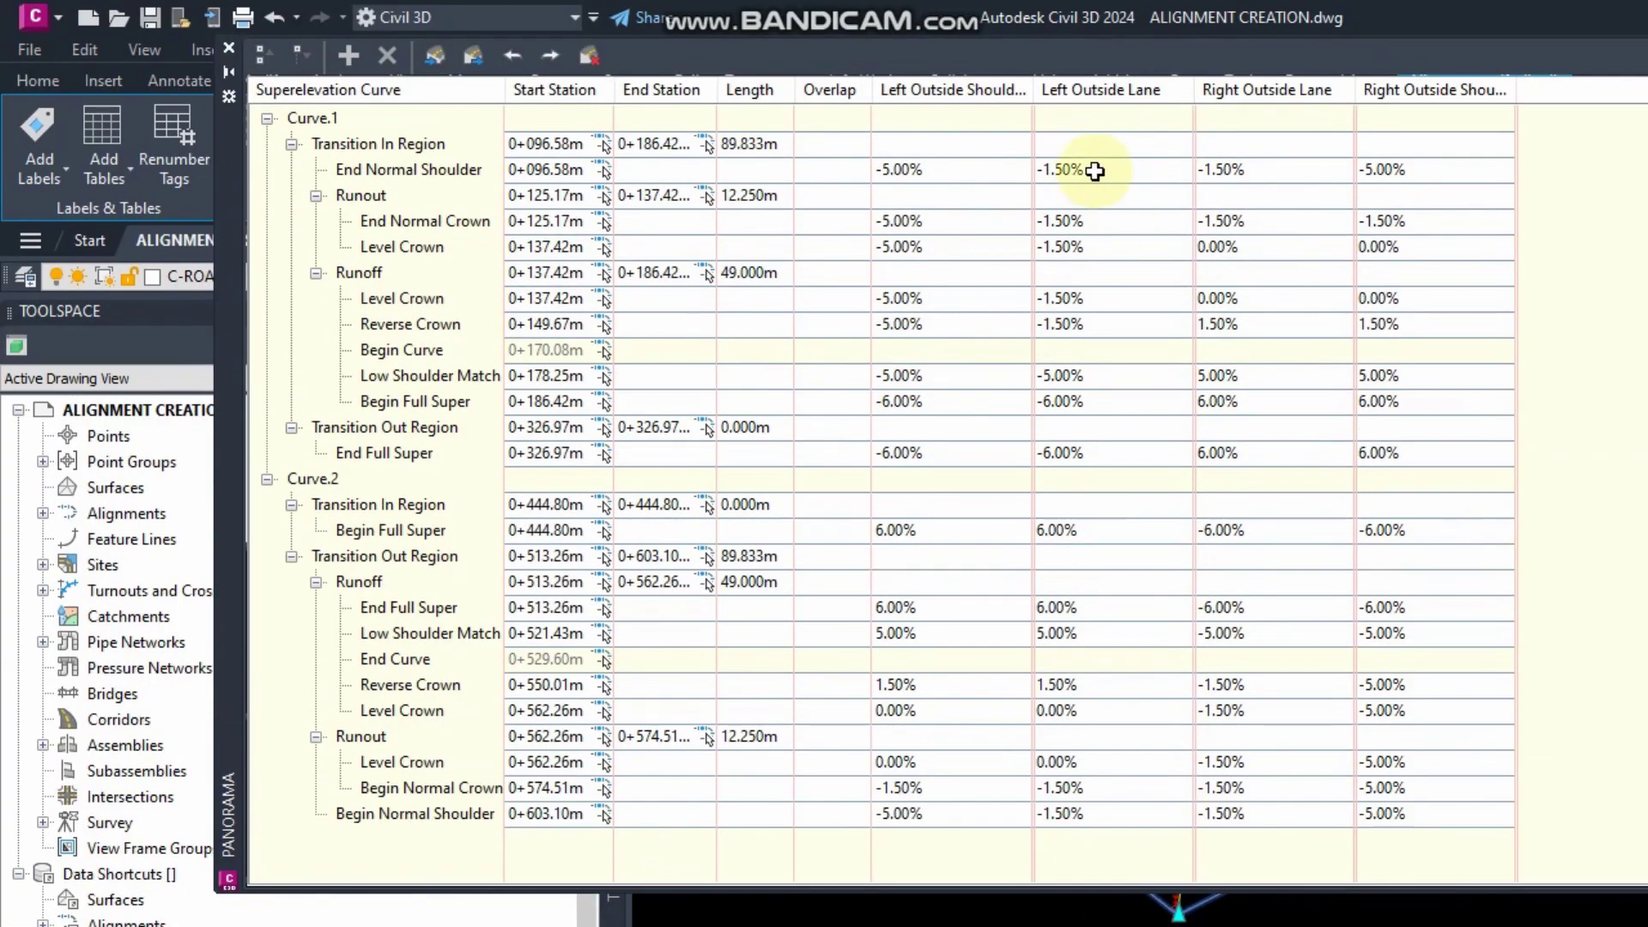
double_click(1098, 170)
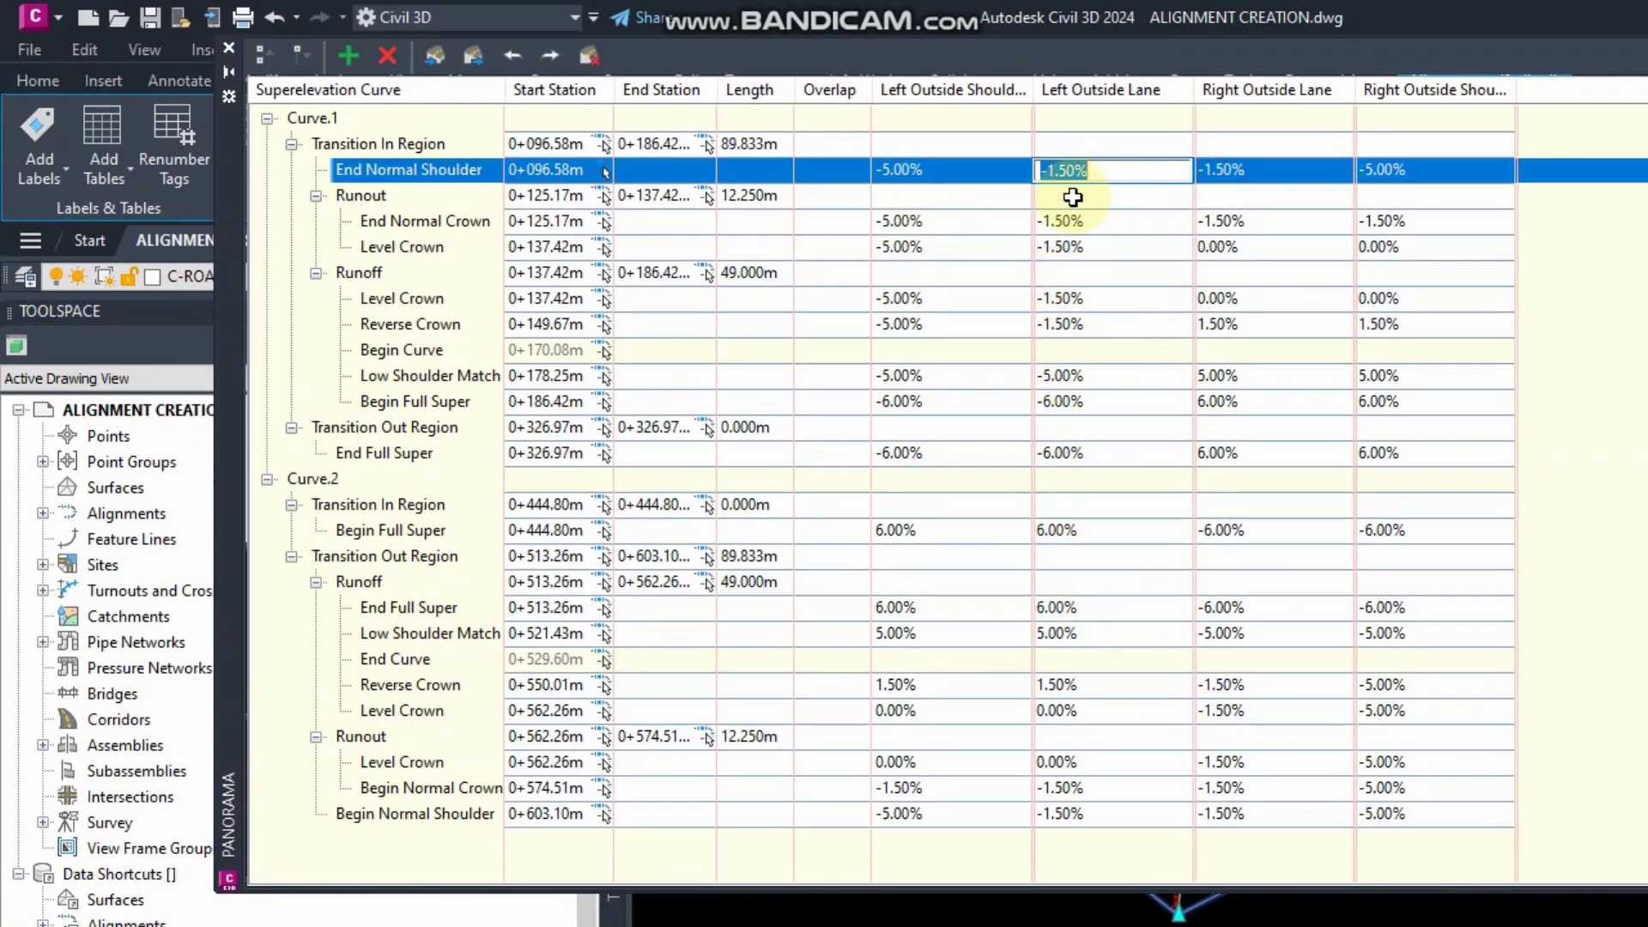
left_click(548, 170)
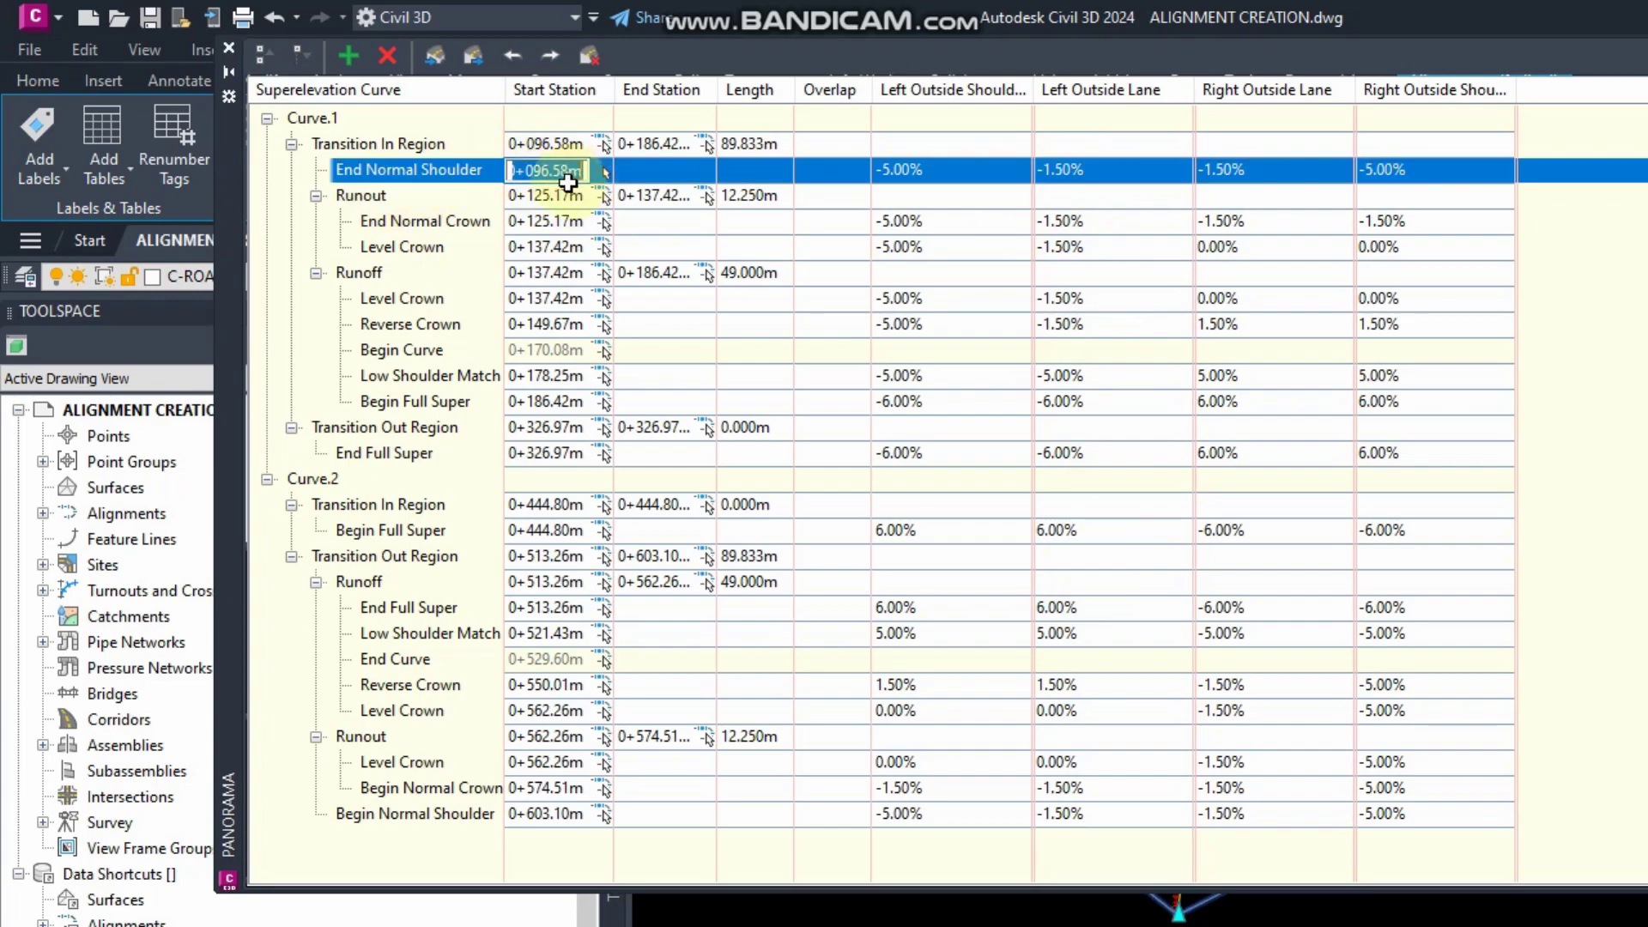
left_click(1064, 161)
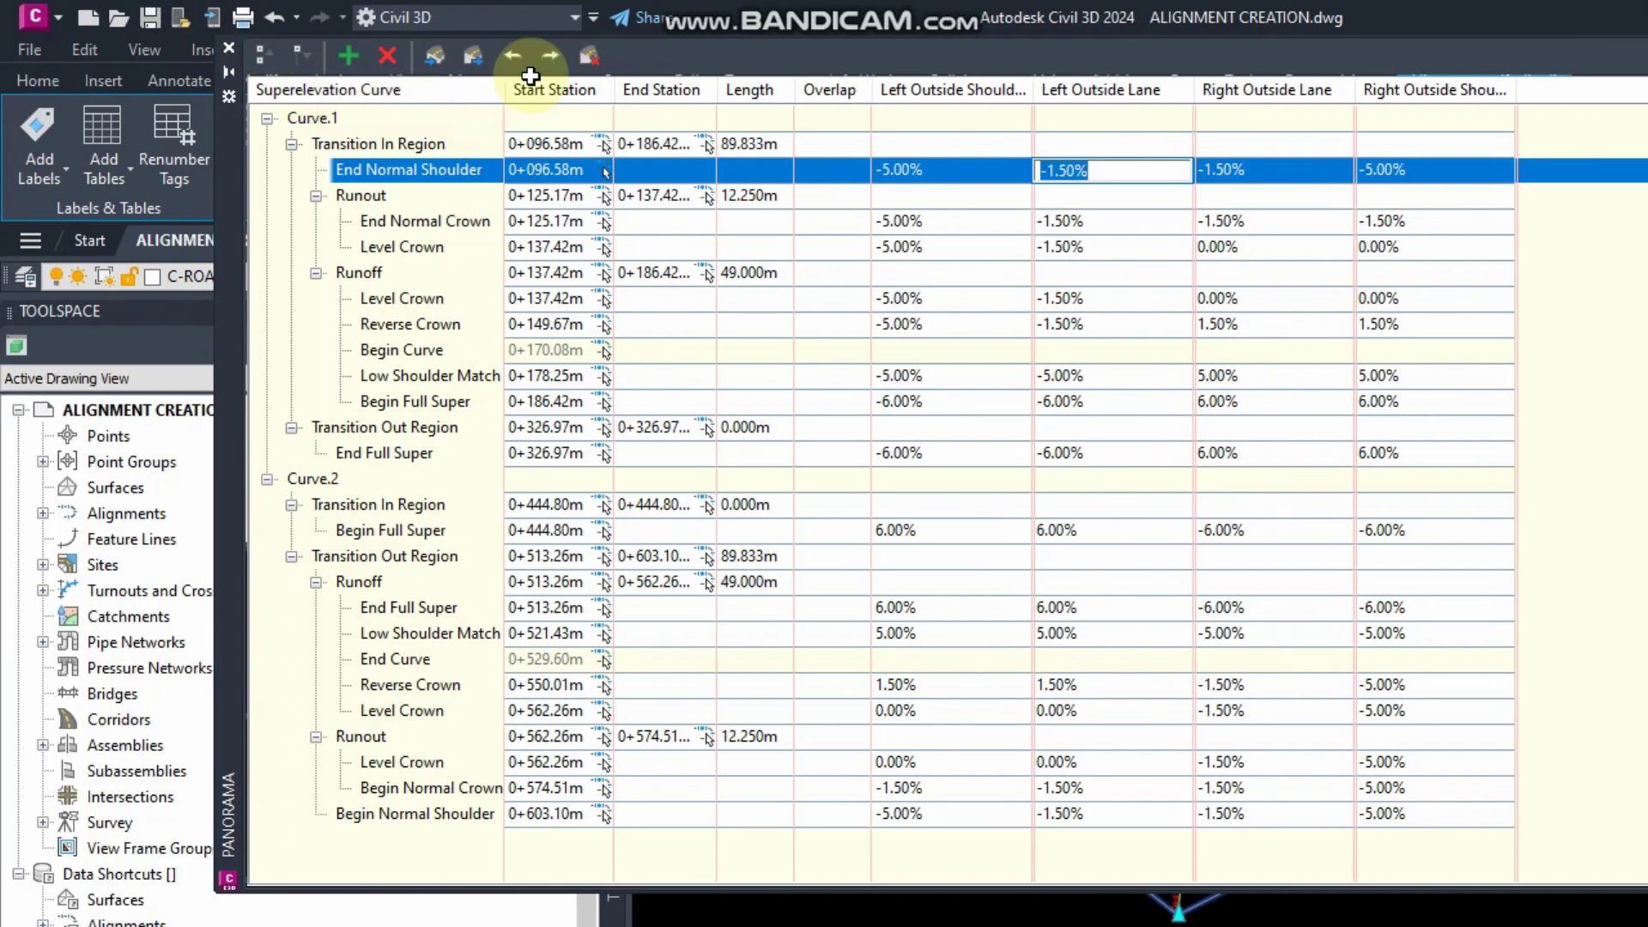
left_click(805, 503)
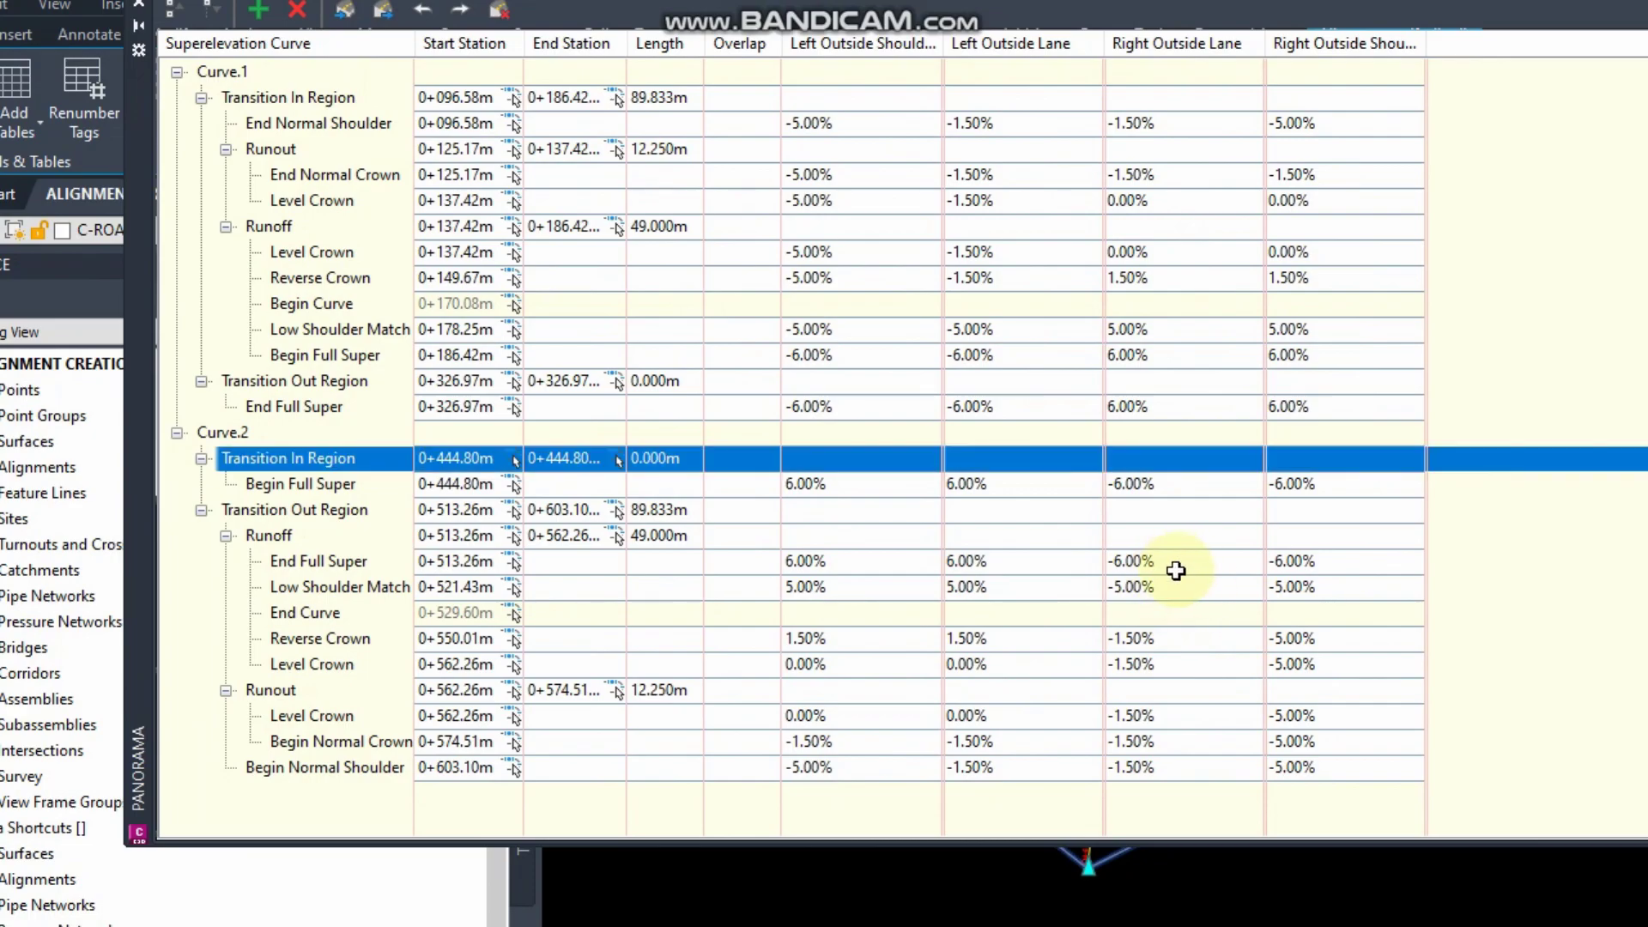
left_click(1170, 566)
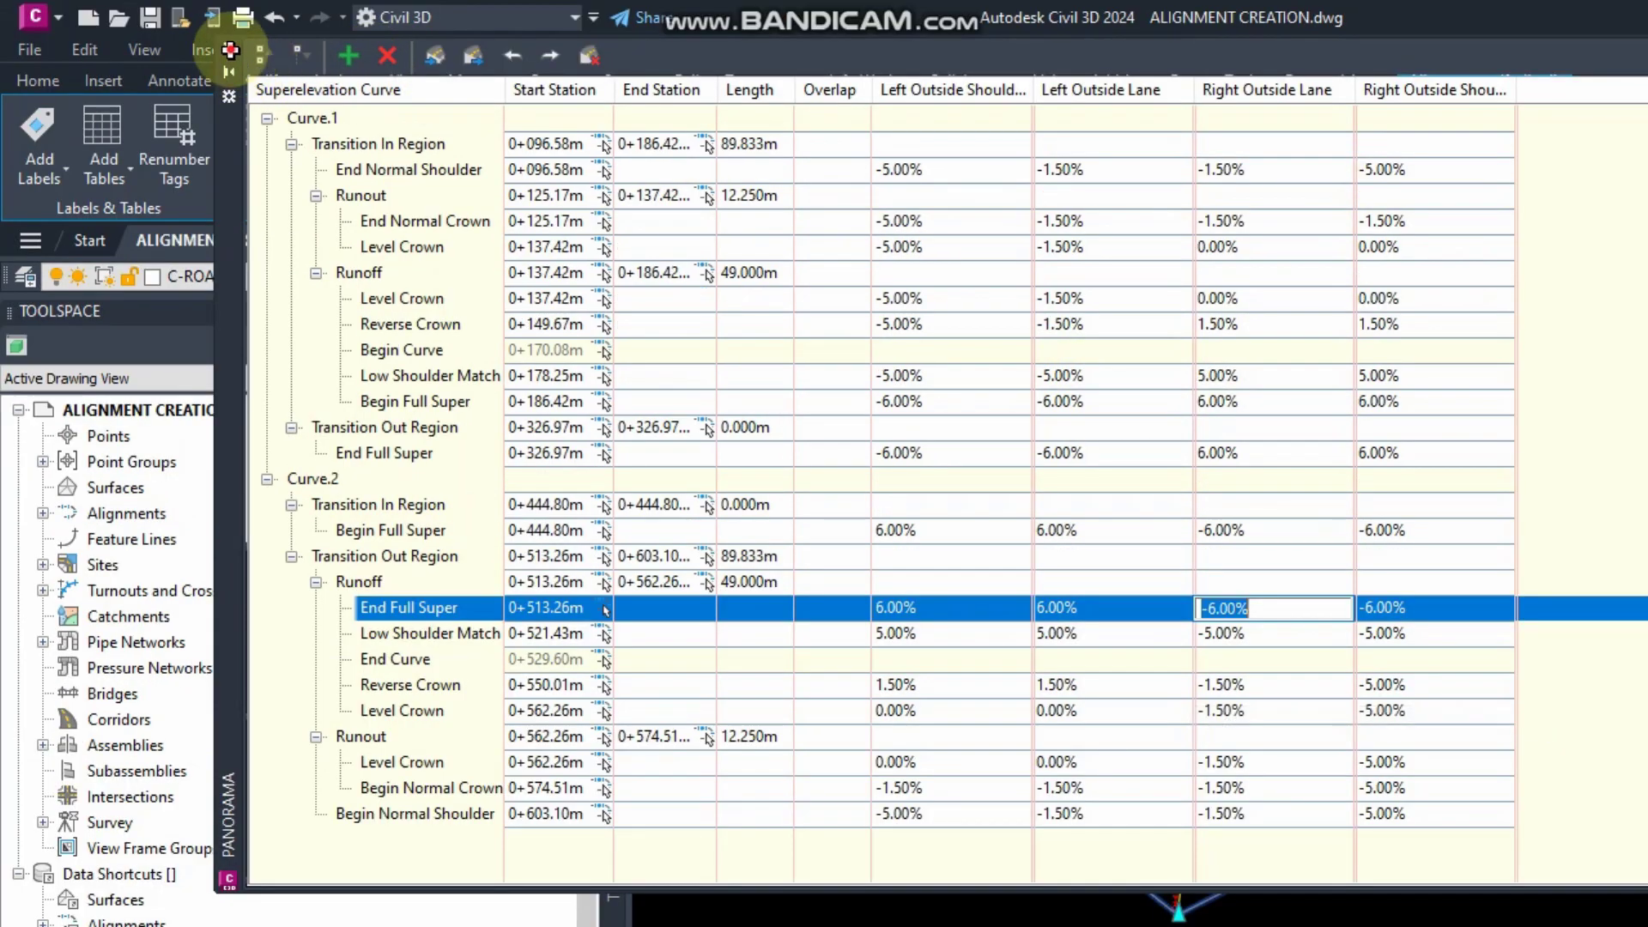
left_click(203, 0)
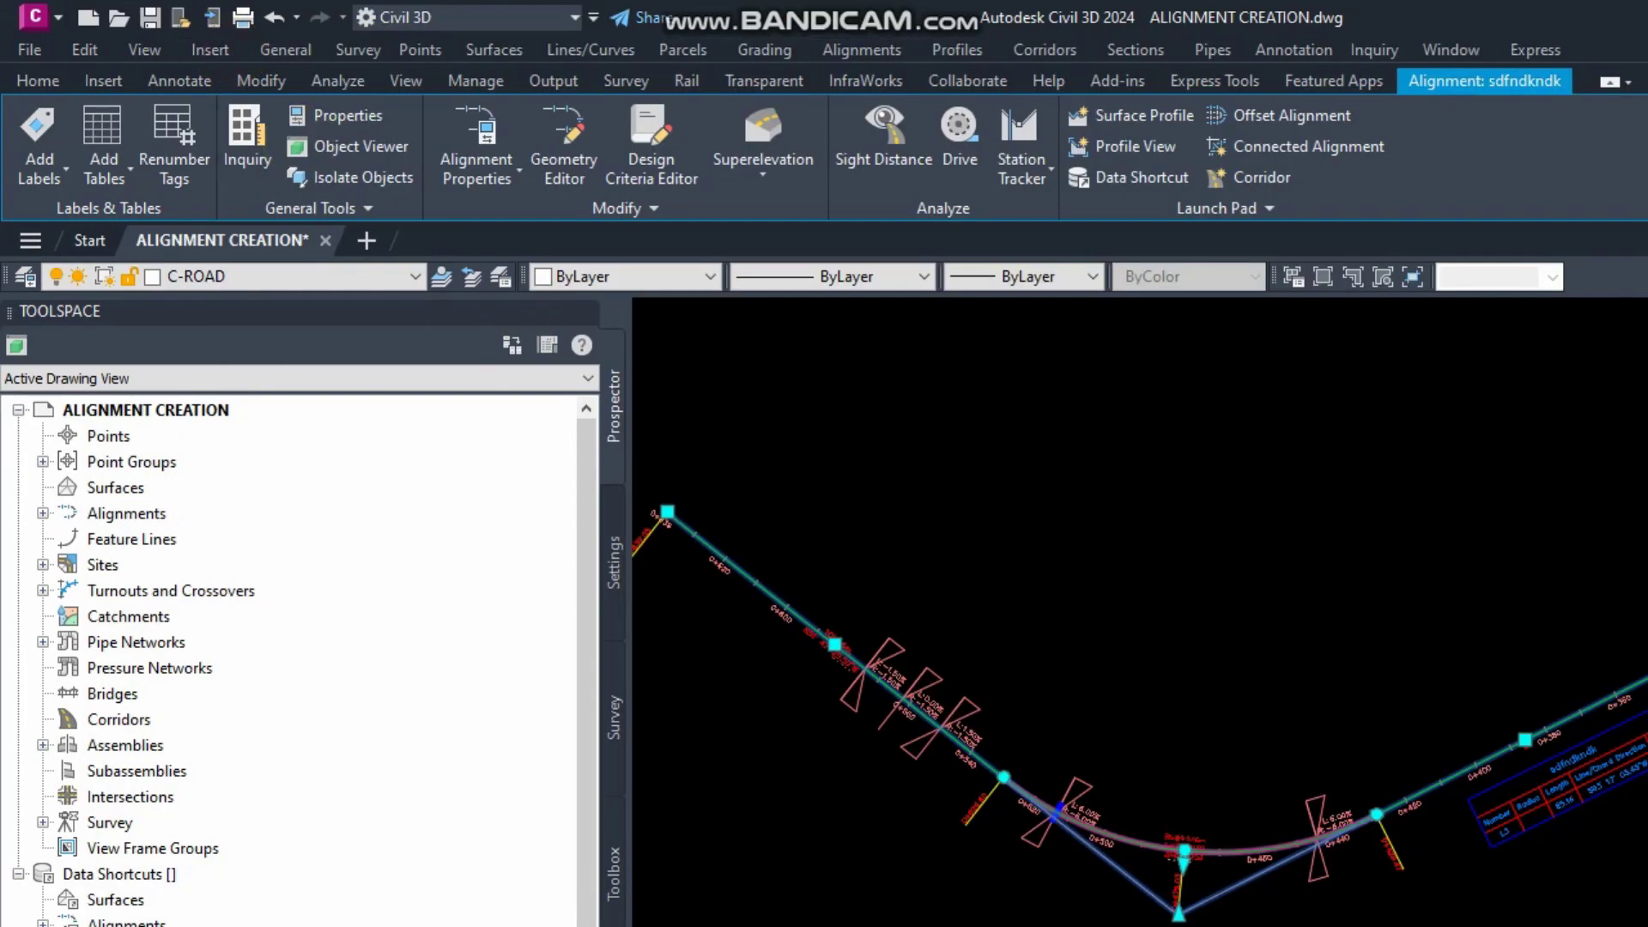
Step: Deselect the alignment and examine the superelevation slope labels along it from station 0+600 to the curve near station 0+520
scroll(999, 694, "down", 2)
key("Escape")
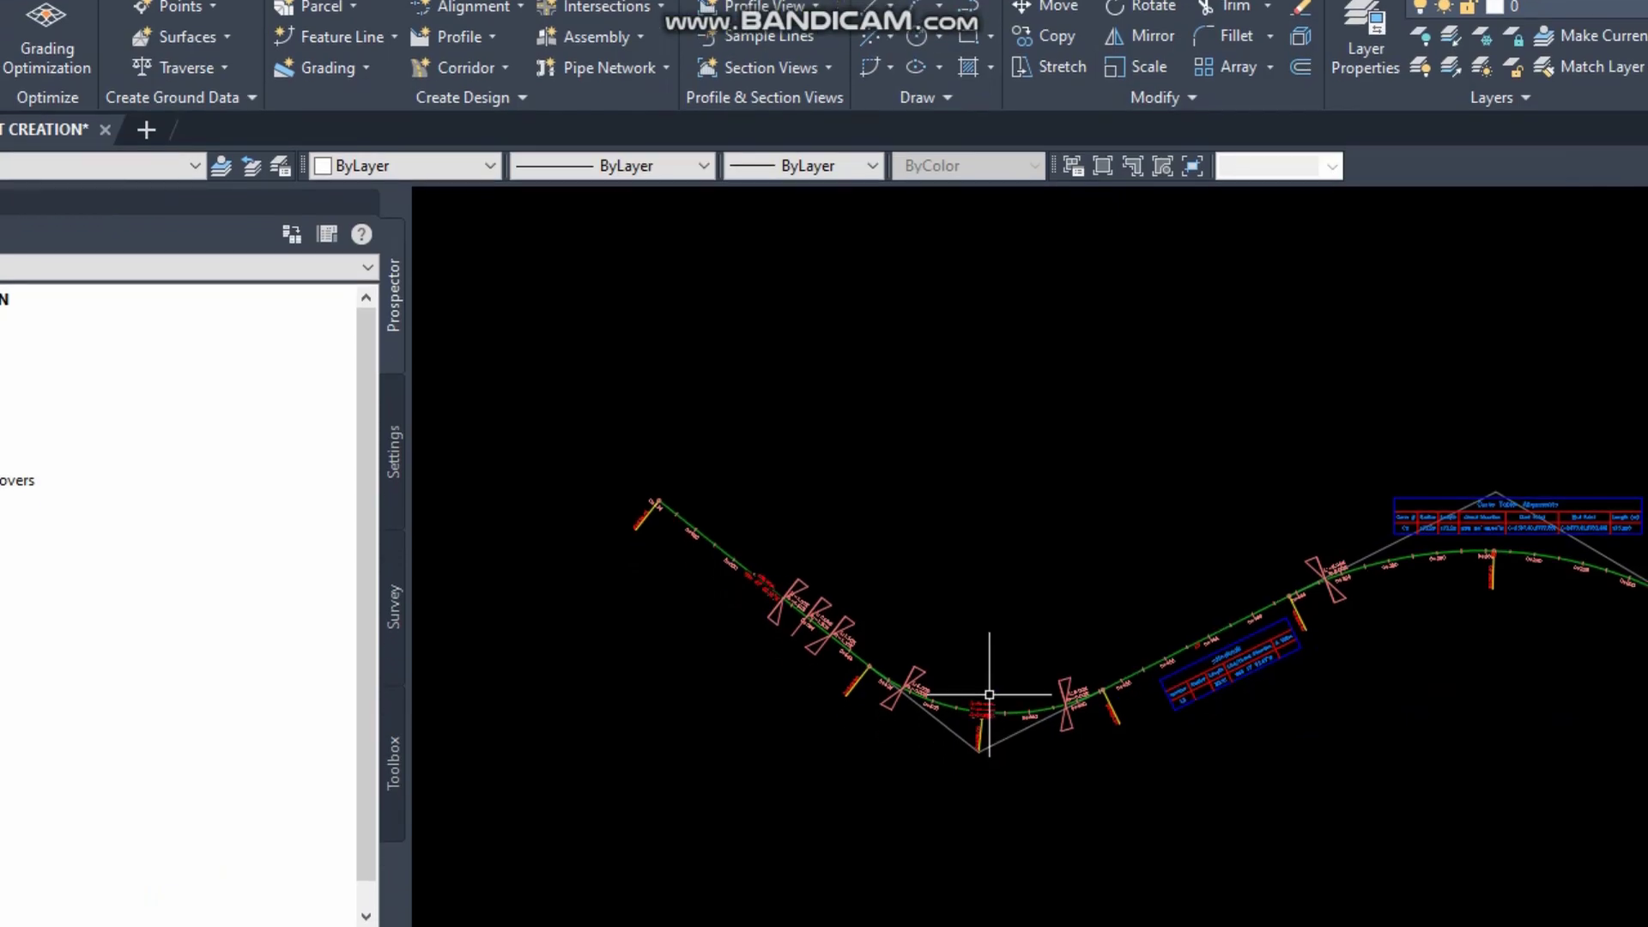
scroll(654, 544, "up", 10)
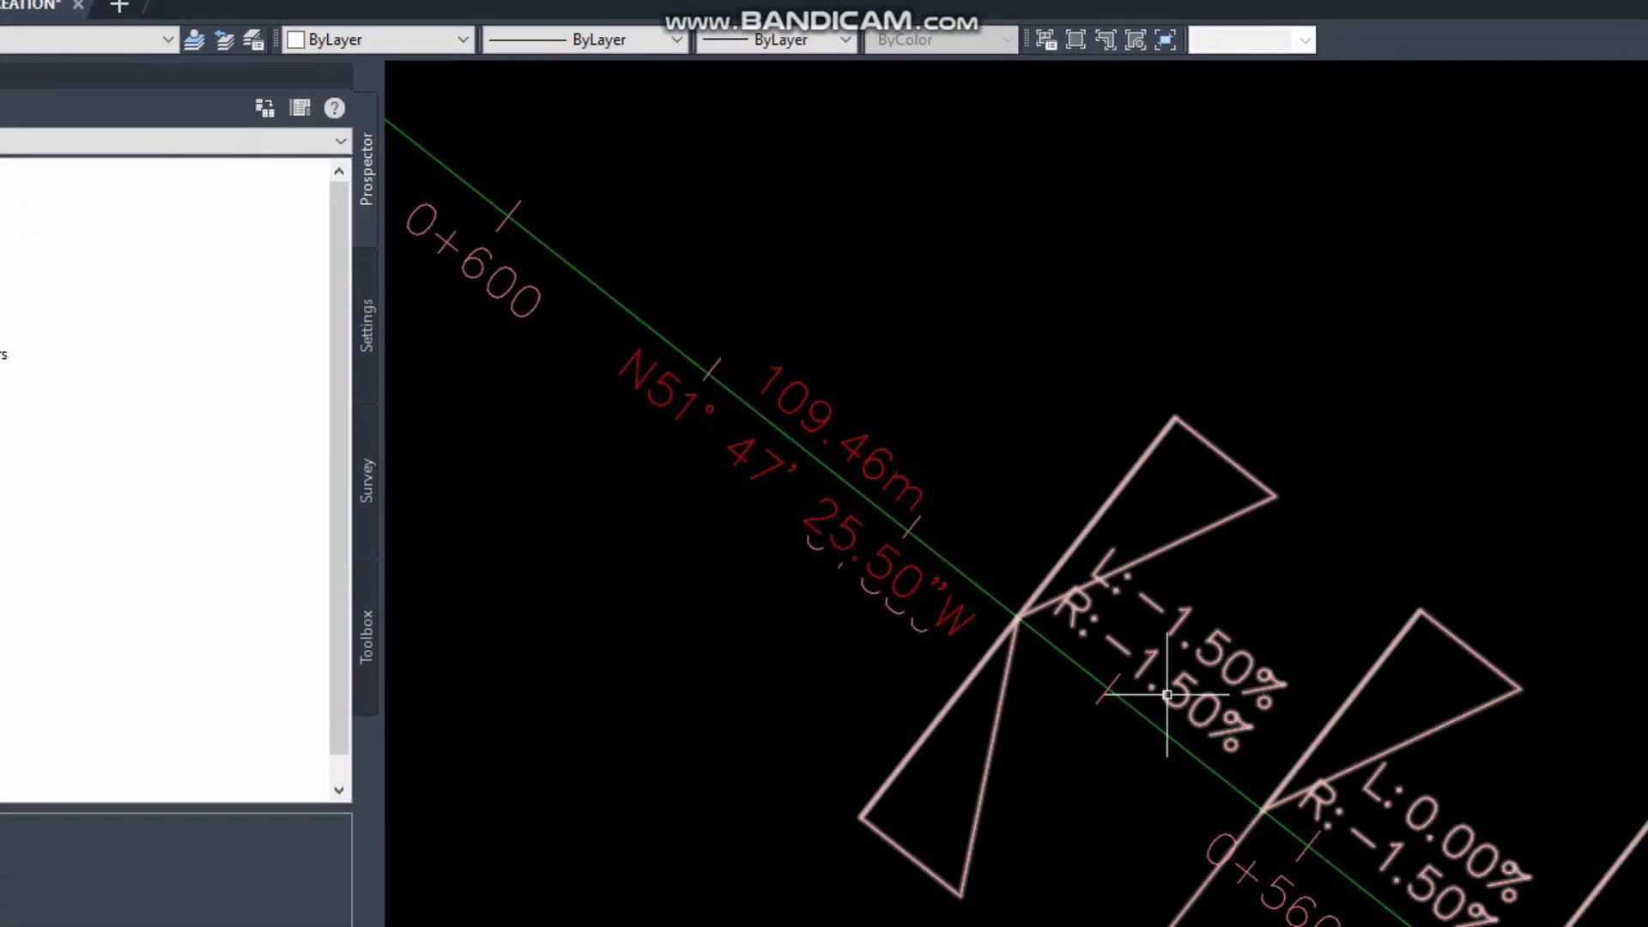
scroll(949, 497, "down", 2)
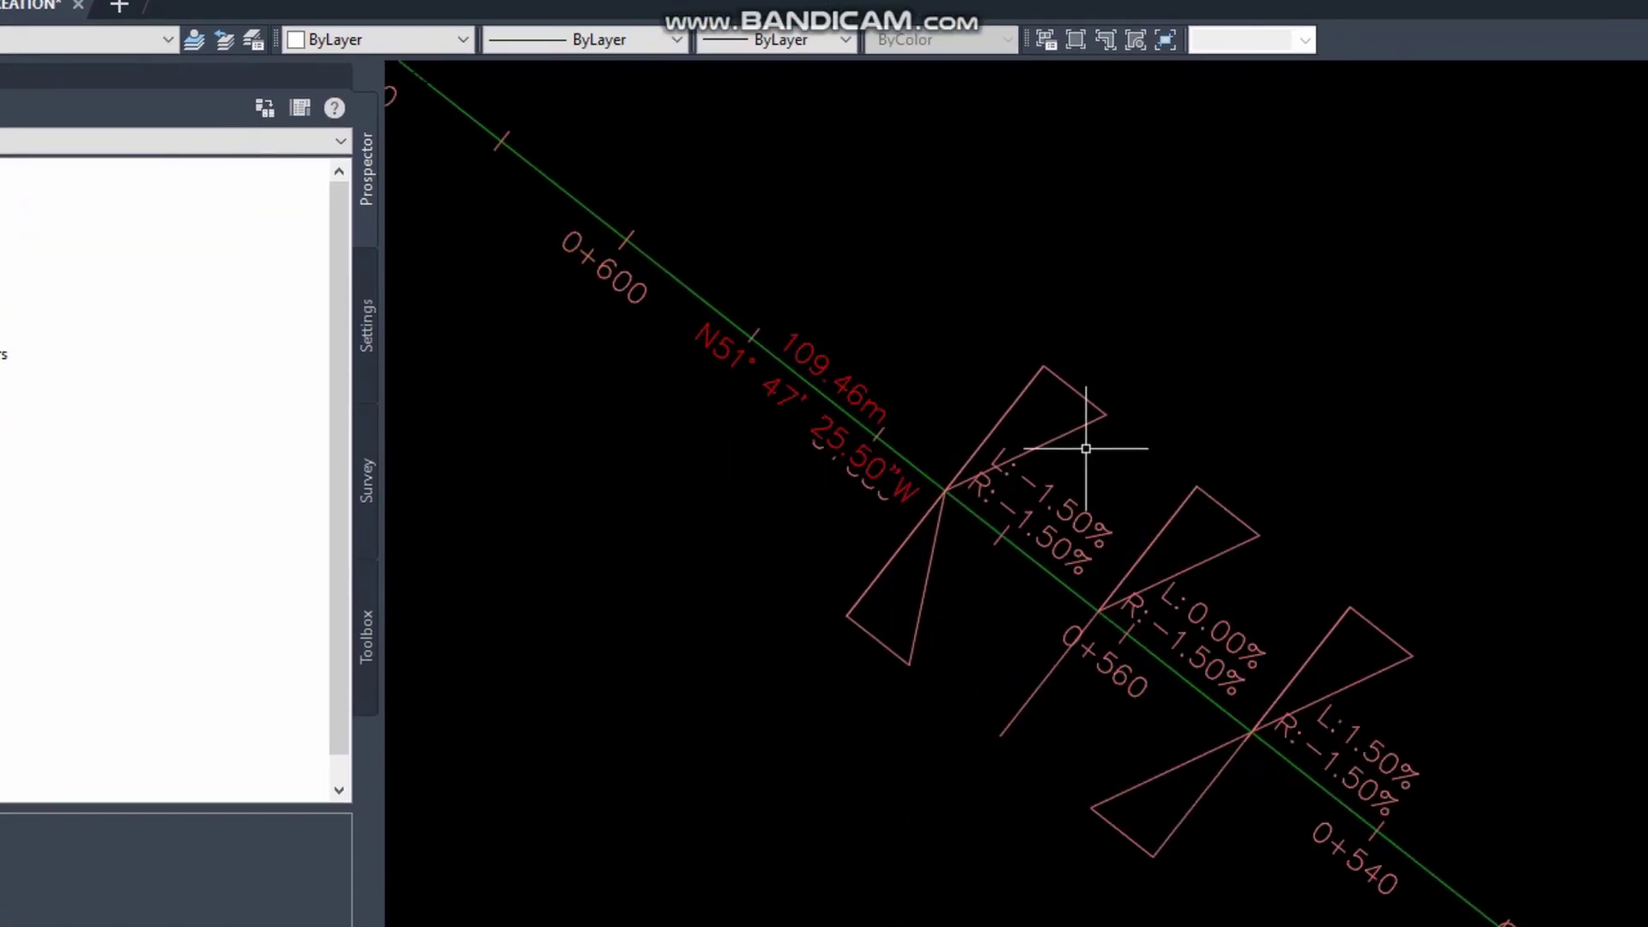
scroll(937, 549, "up", 2)
middle_click_drag(1335, 639, 789, 285)
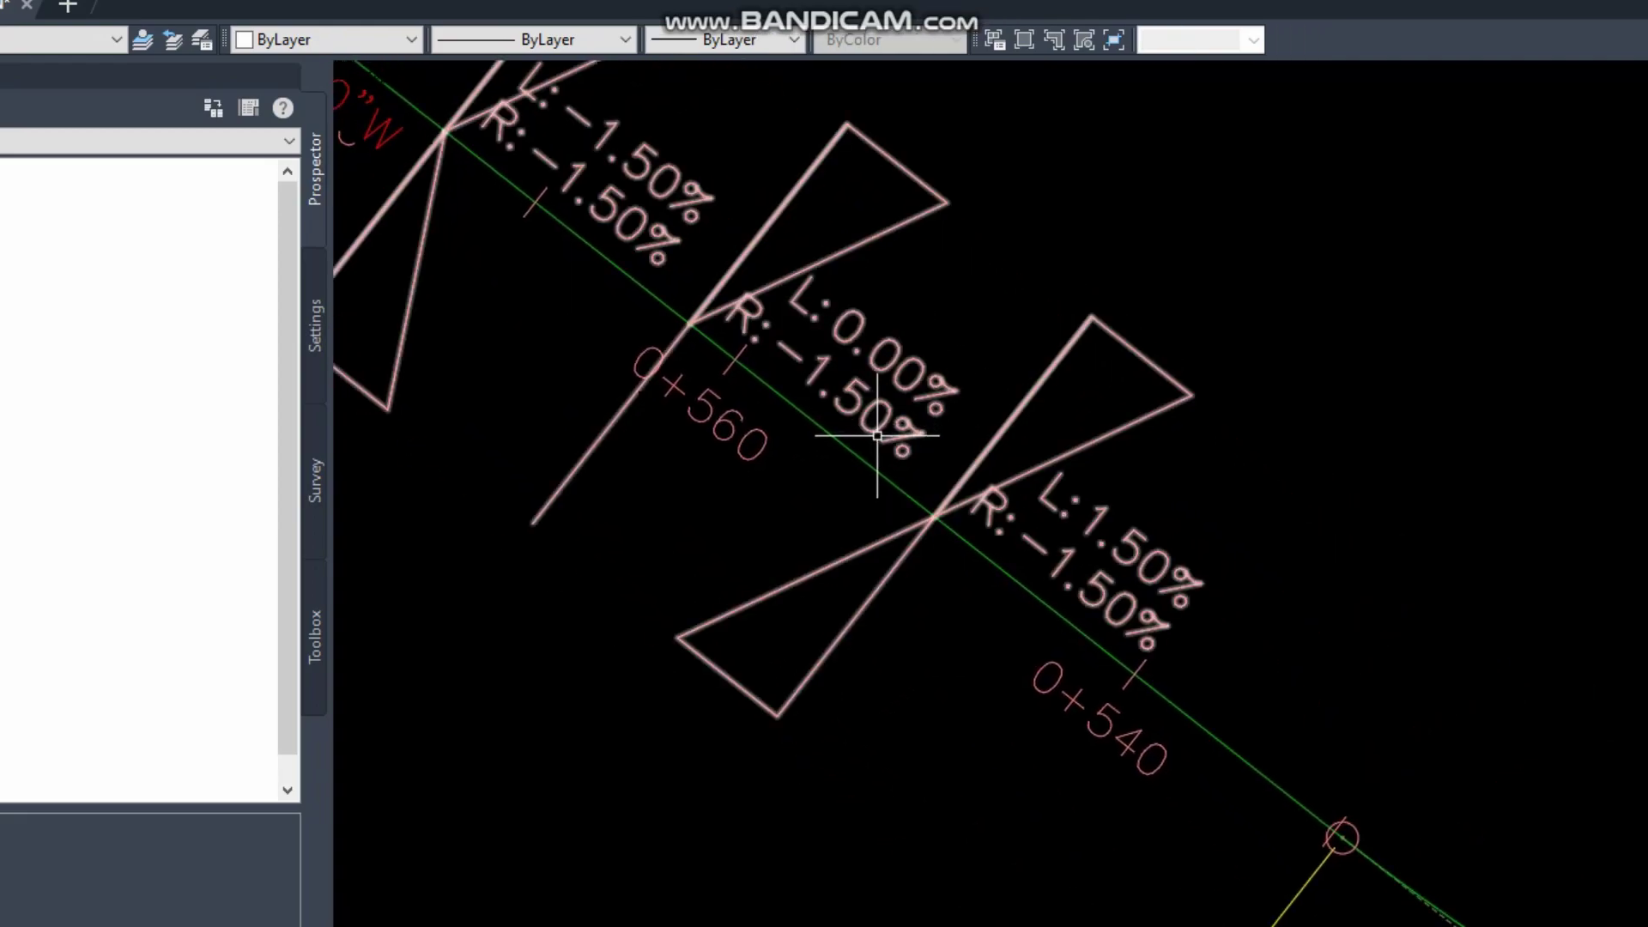
scroll(891, 420, "down", 2)
middle_click_drag(1039, 526, 851, 401)
middle_click_drag(1212, 680, 997, 491)
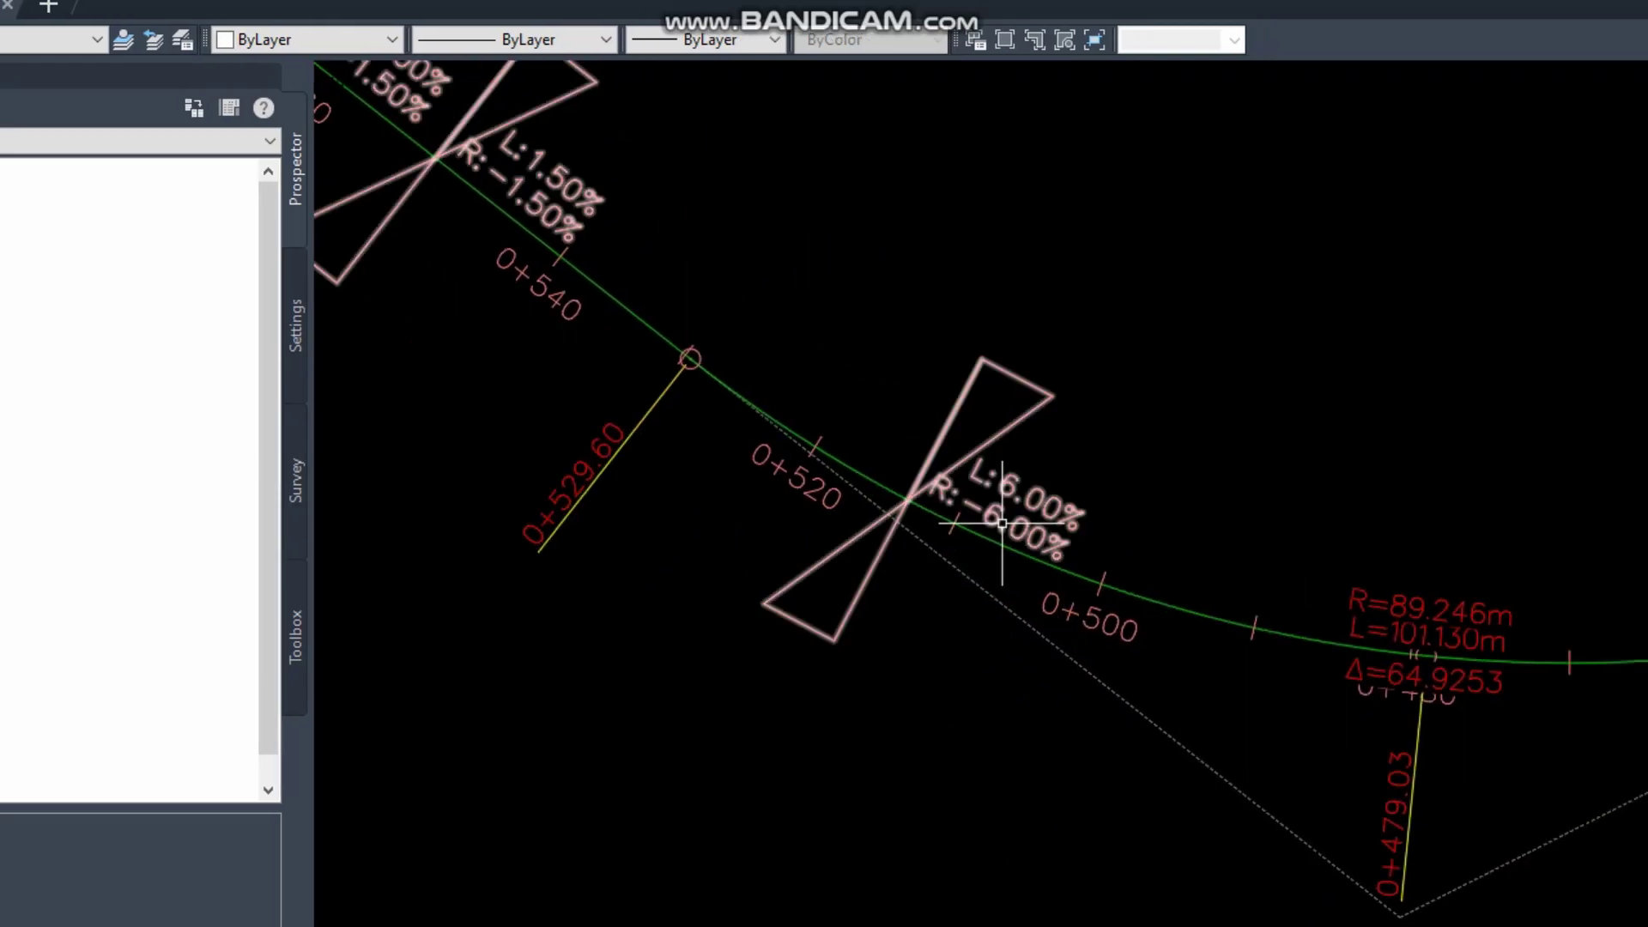
Step: Examine the full superelevation label between stations 0+520 and 0+500, and bring the alignment's other curve into view
scroll(1000, 490, "up", 2)
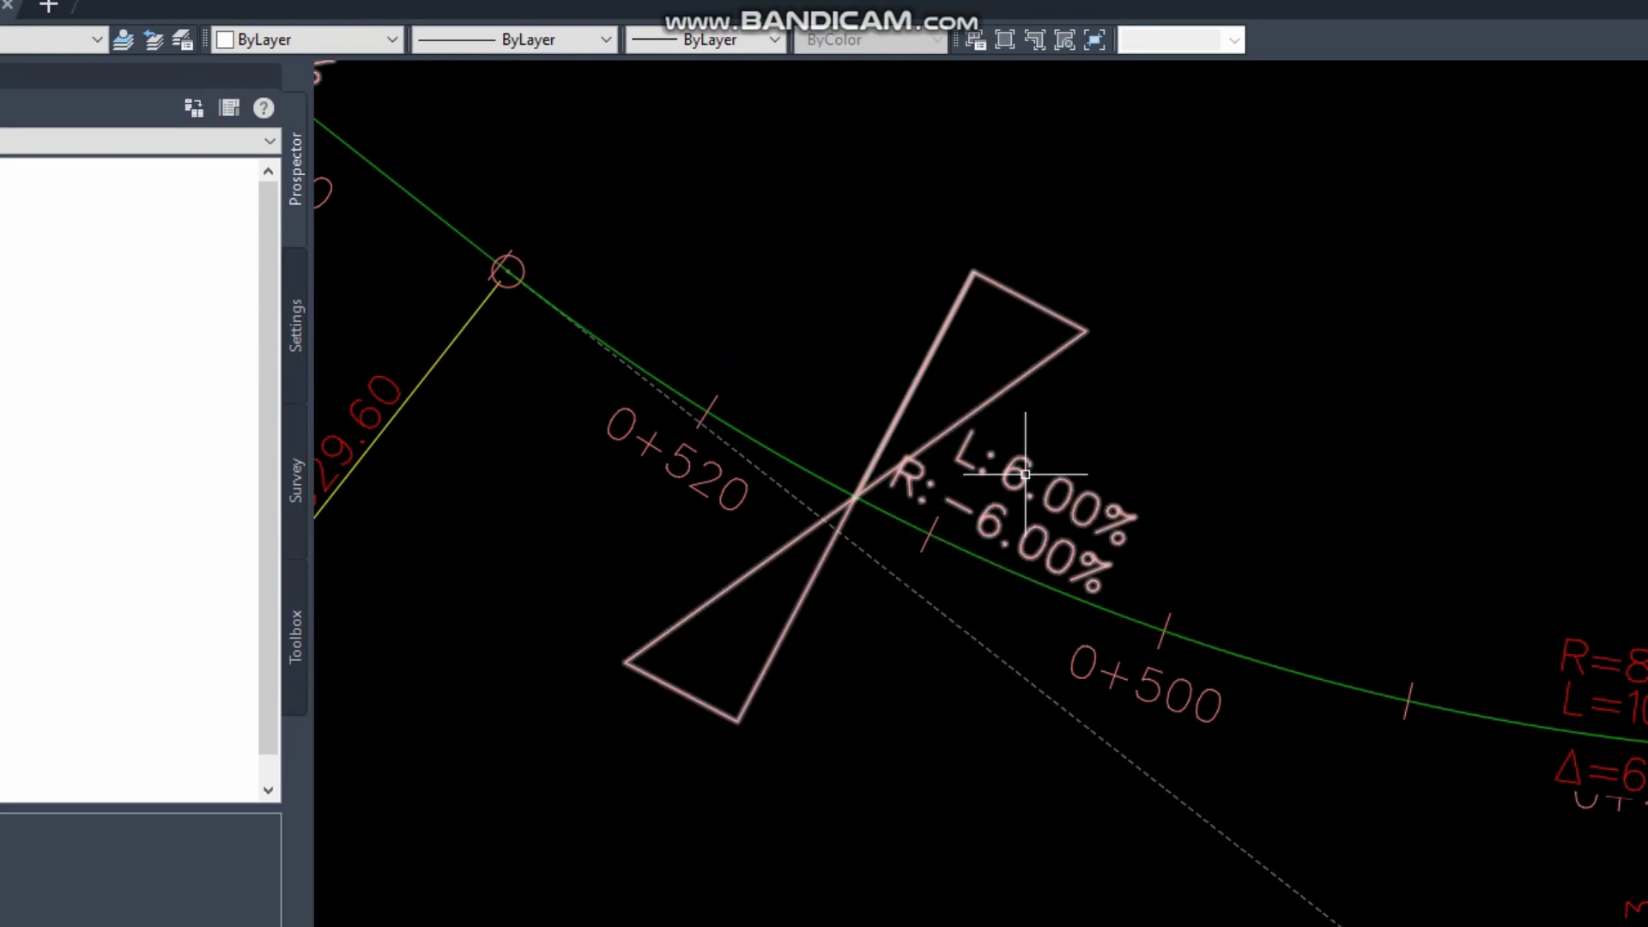
scroll(965, 558, "down", 2)
scroll(1014, 494, "up", 2)
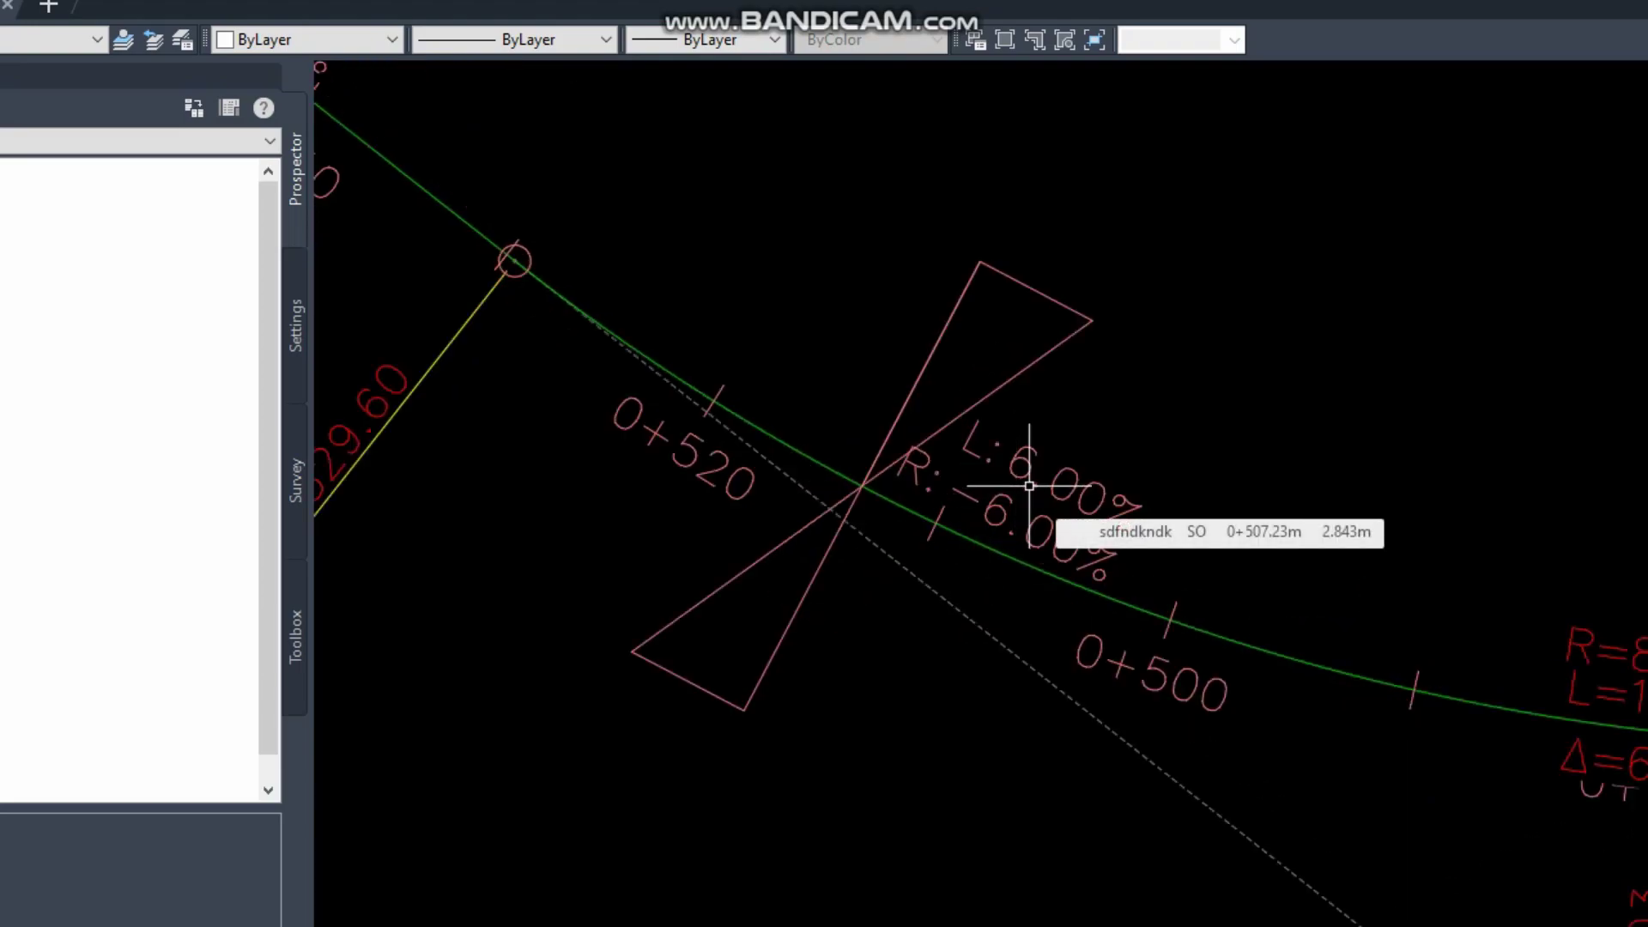
scroll(736, 449, "down", 2)
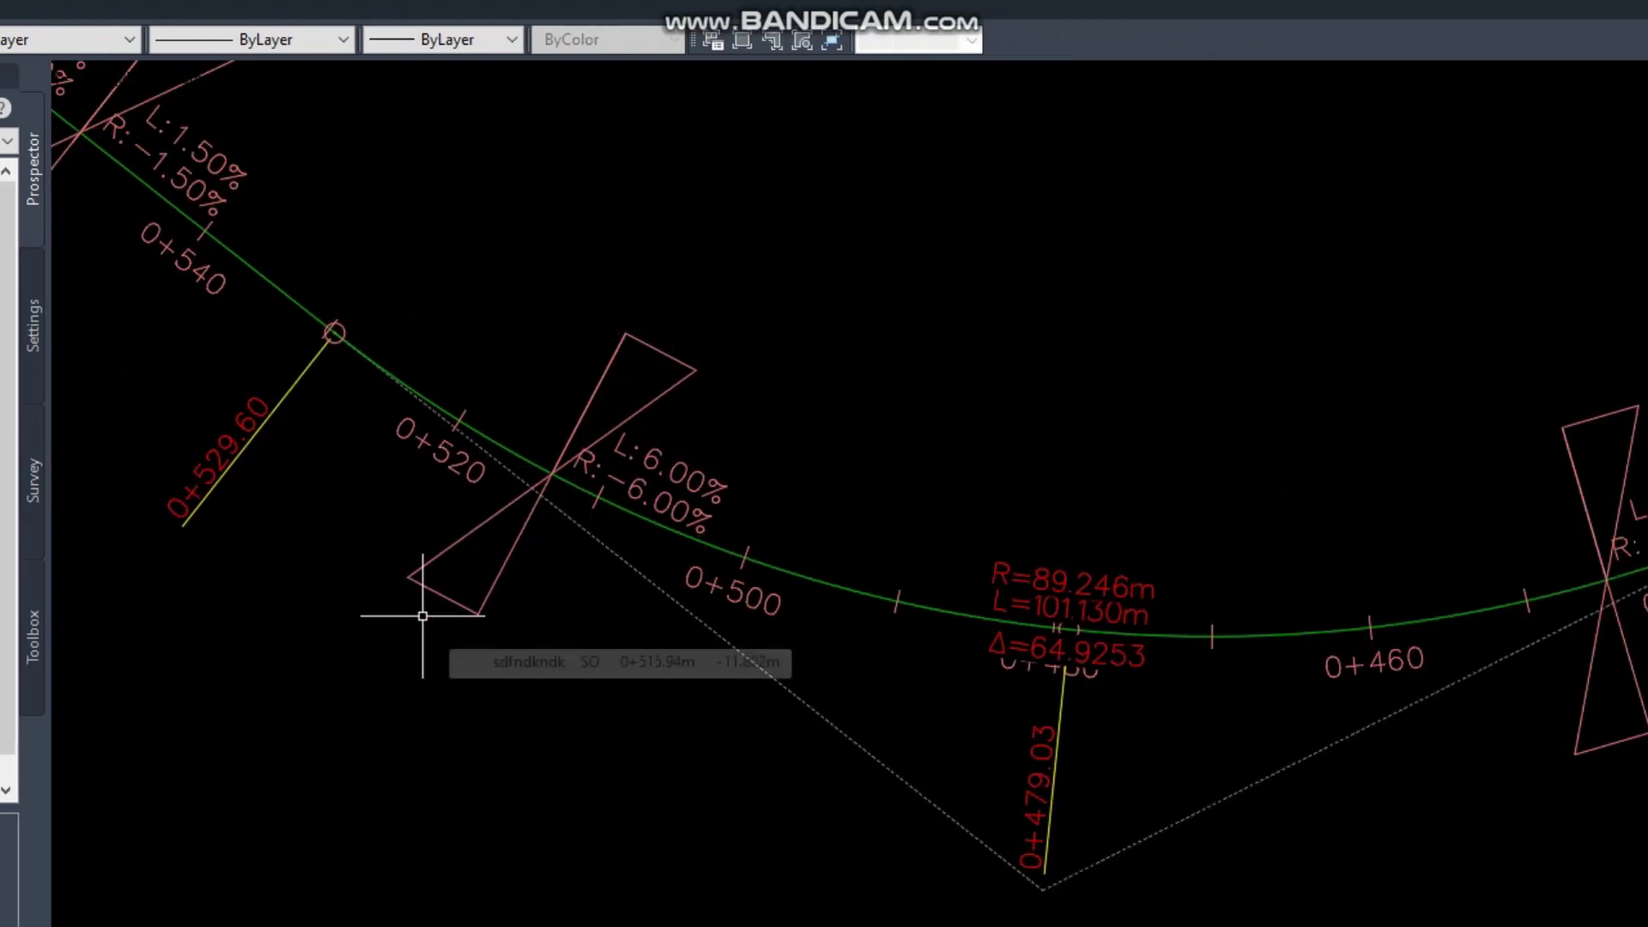
scroll(558, 454, "up", 2)
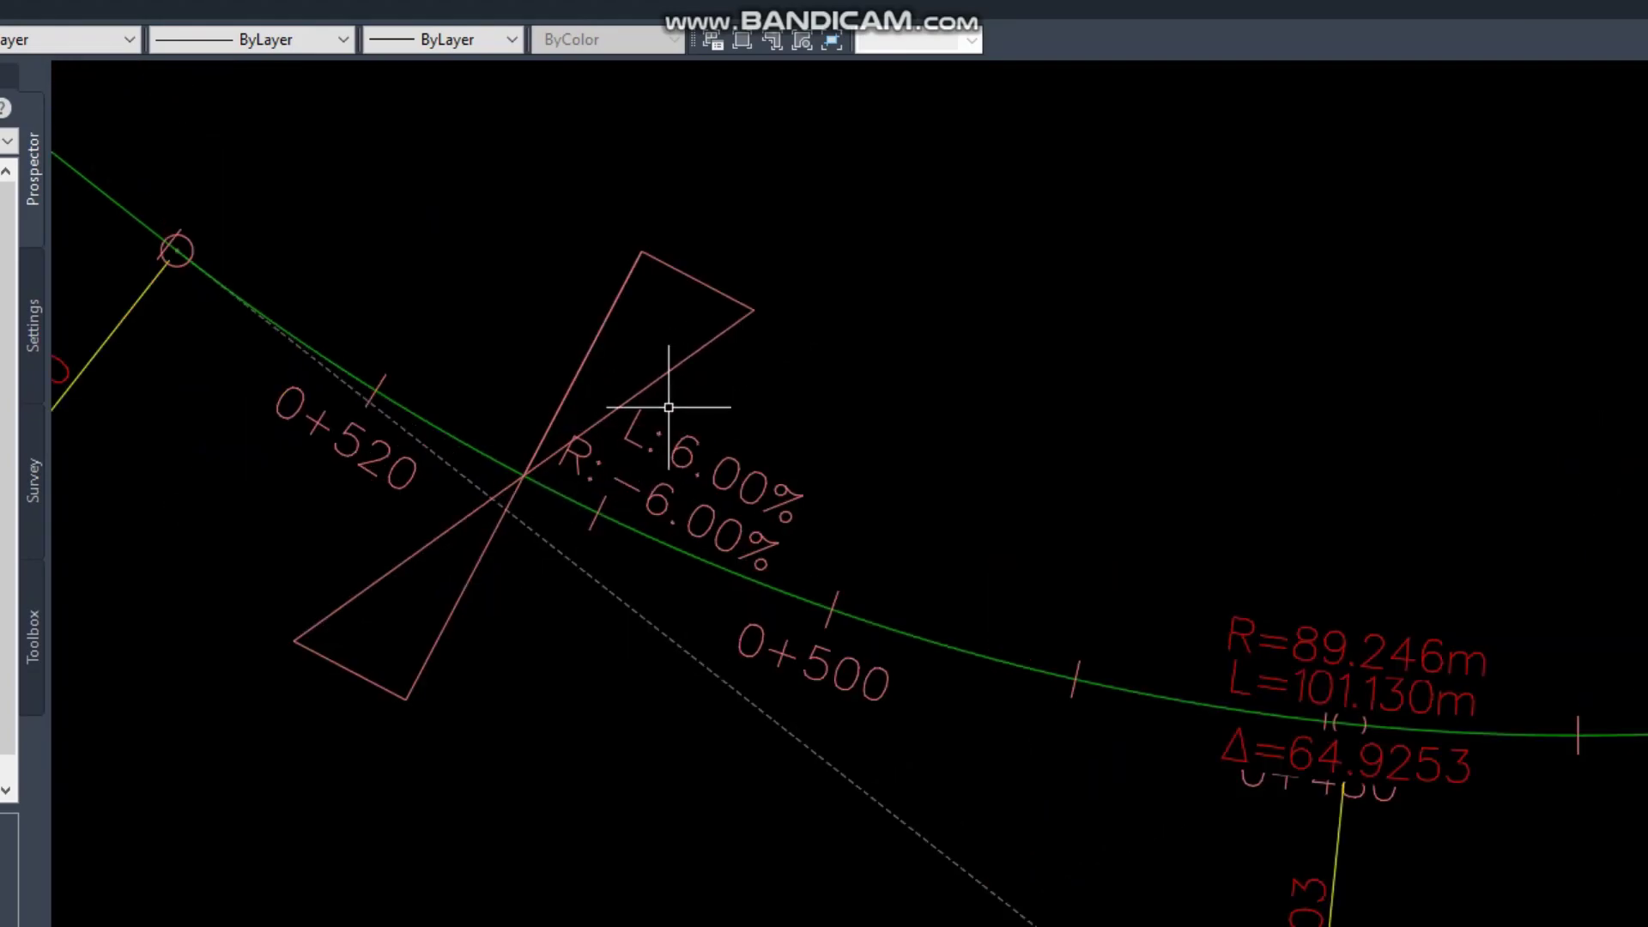
scroll(388, 470, "down", 6)
middle_click_drag(1098, 487, 162, 628)
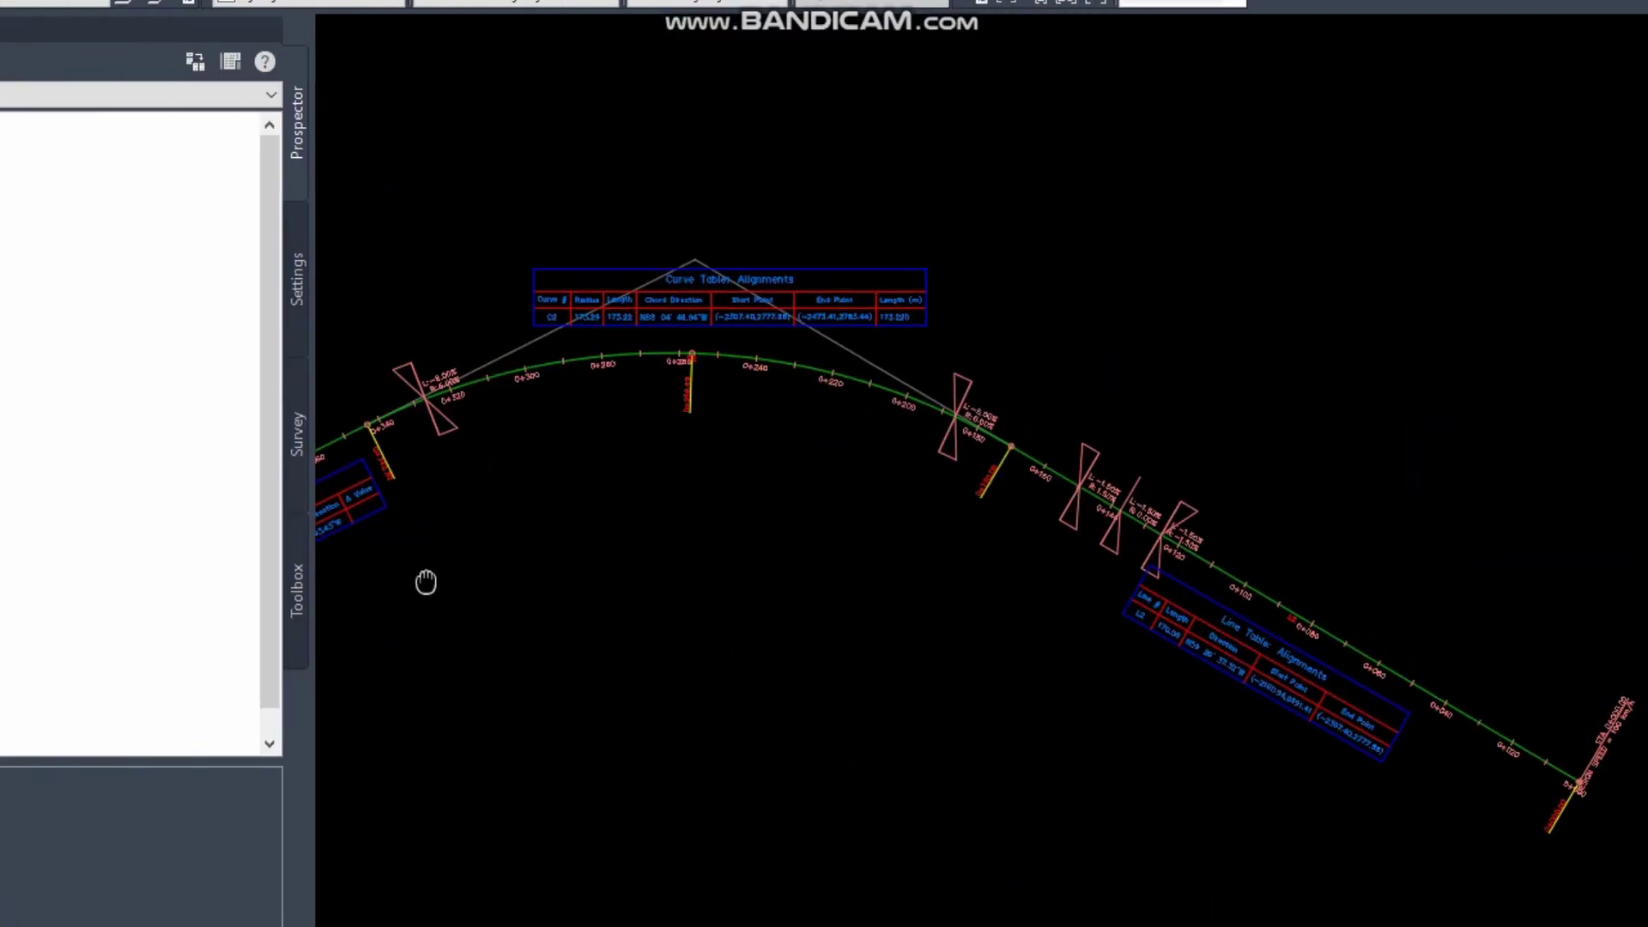
Step: Examine the superelevation slope labels along the alignment from station 0+000 through 0+120 and 0+140 to the curve near 0+180
middle_click_drag(1421, 726, 1126, 518)
scroll(1158, 535, "up", 6)
scroll(1343, 692, "down", 2)
middle_click_drag(926, 349, 923, 359)
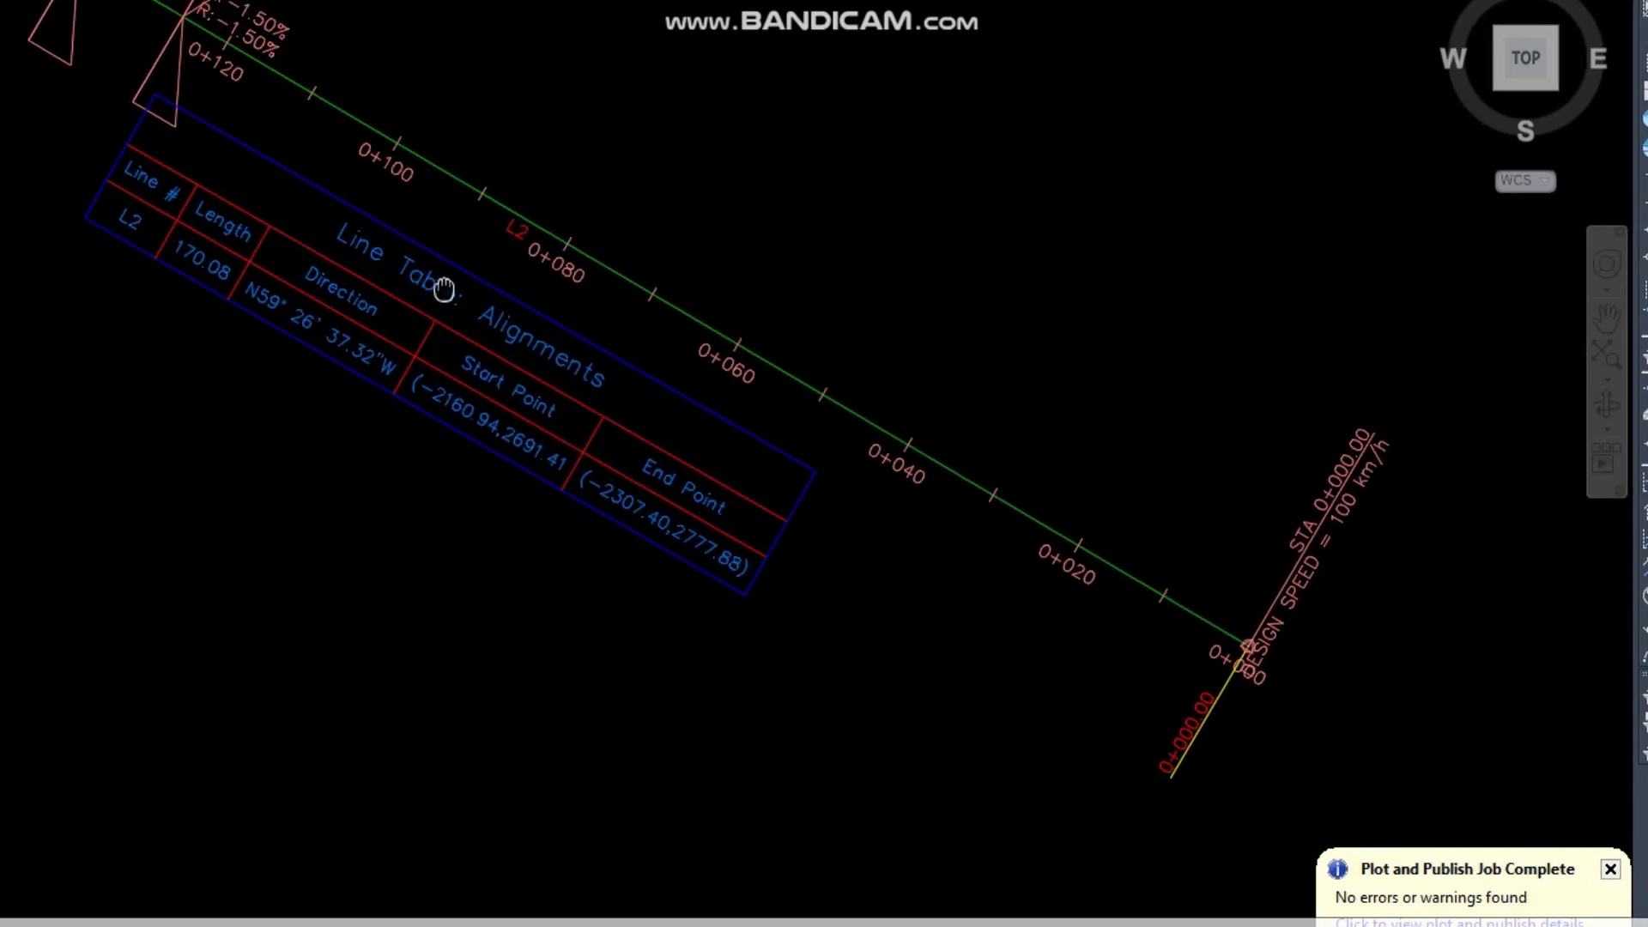
middle_click_drag(444, 289, 1116, 666)
middle_click_drag(684, 423, 793, 507)
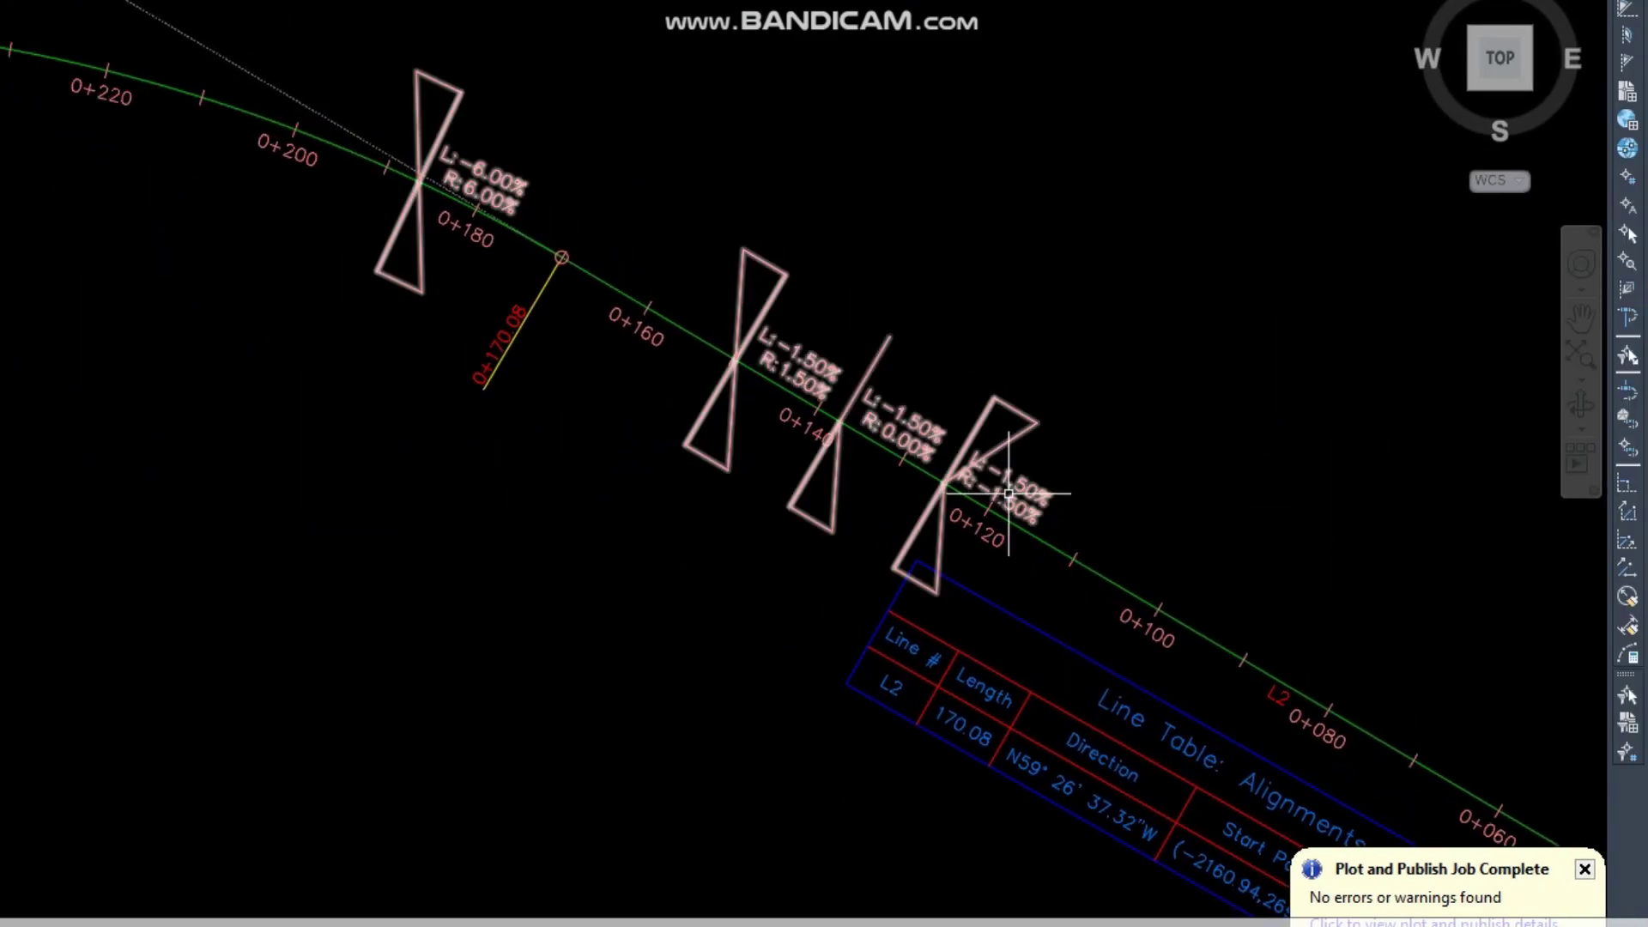
scroll(1009, 494, "up", 4)
middle_click_drag(940, 502, 777, 382)
mouse_move(677, 304)
middle_mouse_down()
mouse_move(843, 473)
mouse_move(917, 491)
middle_mouse_up()
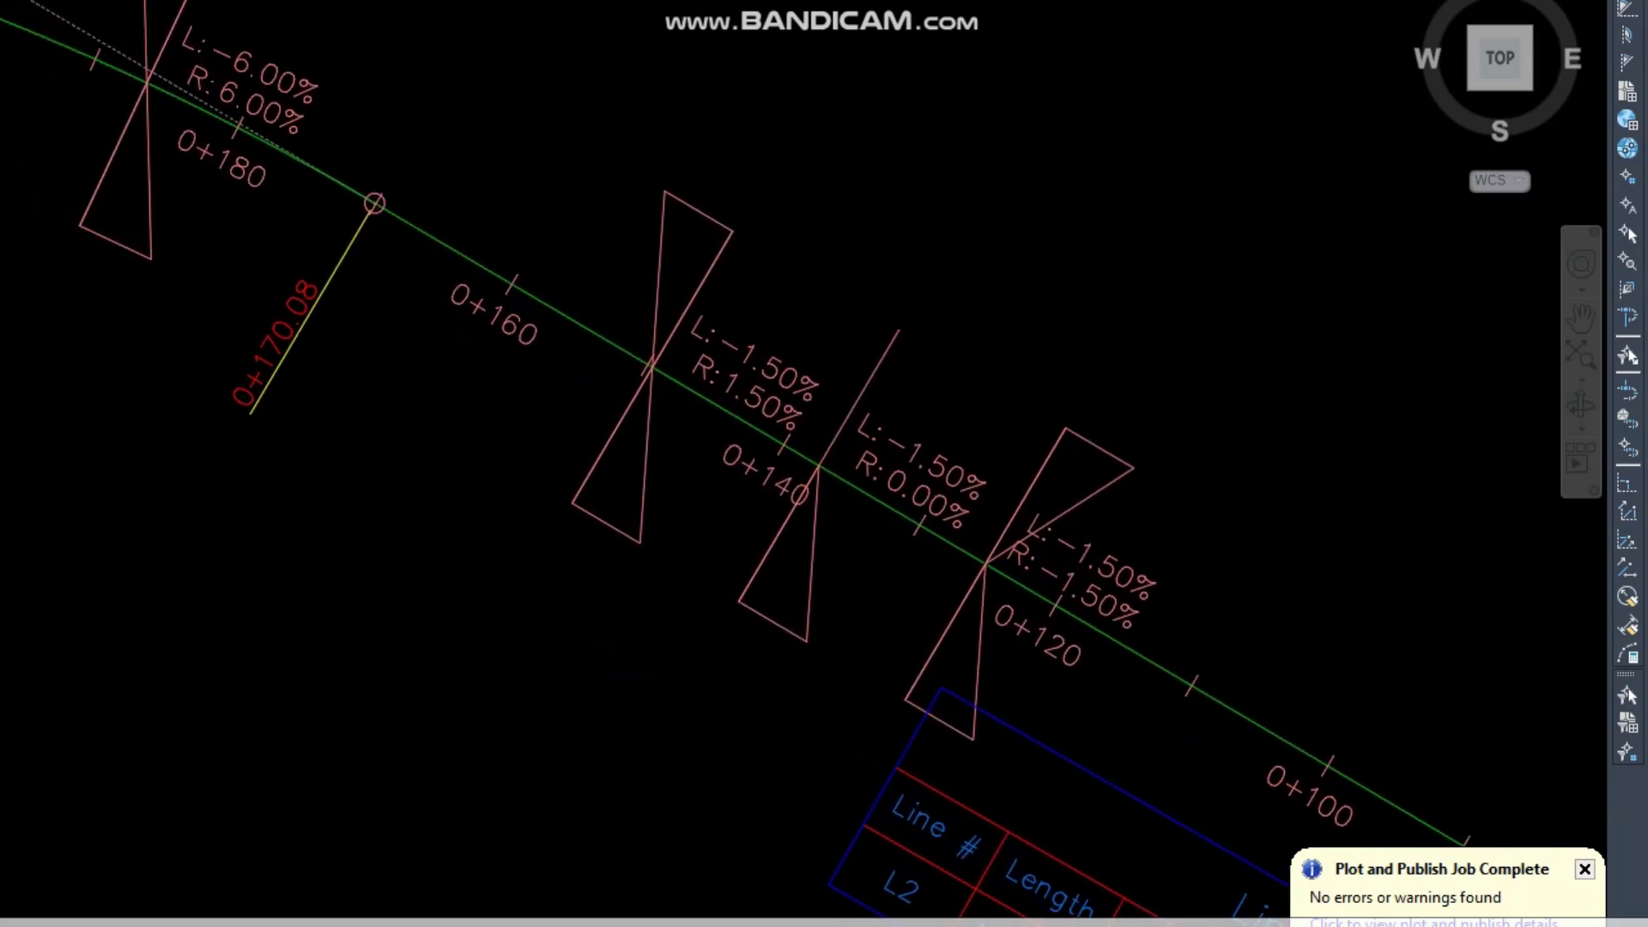
middle_click_drag(281, 206, 612, 368)
Step: Open the Superelevation Curve Manager for the alignment, widen it to inspect the details of Curve.1, and close it
left_click(893, 440)
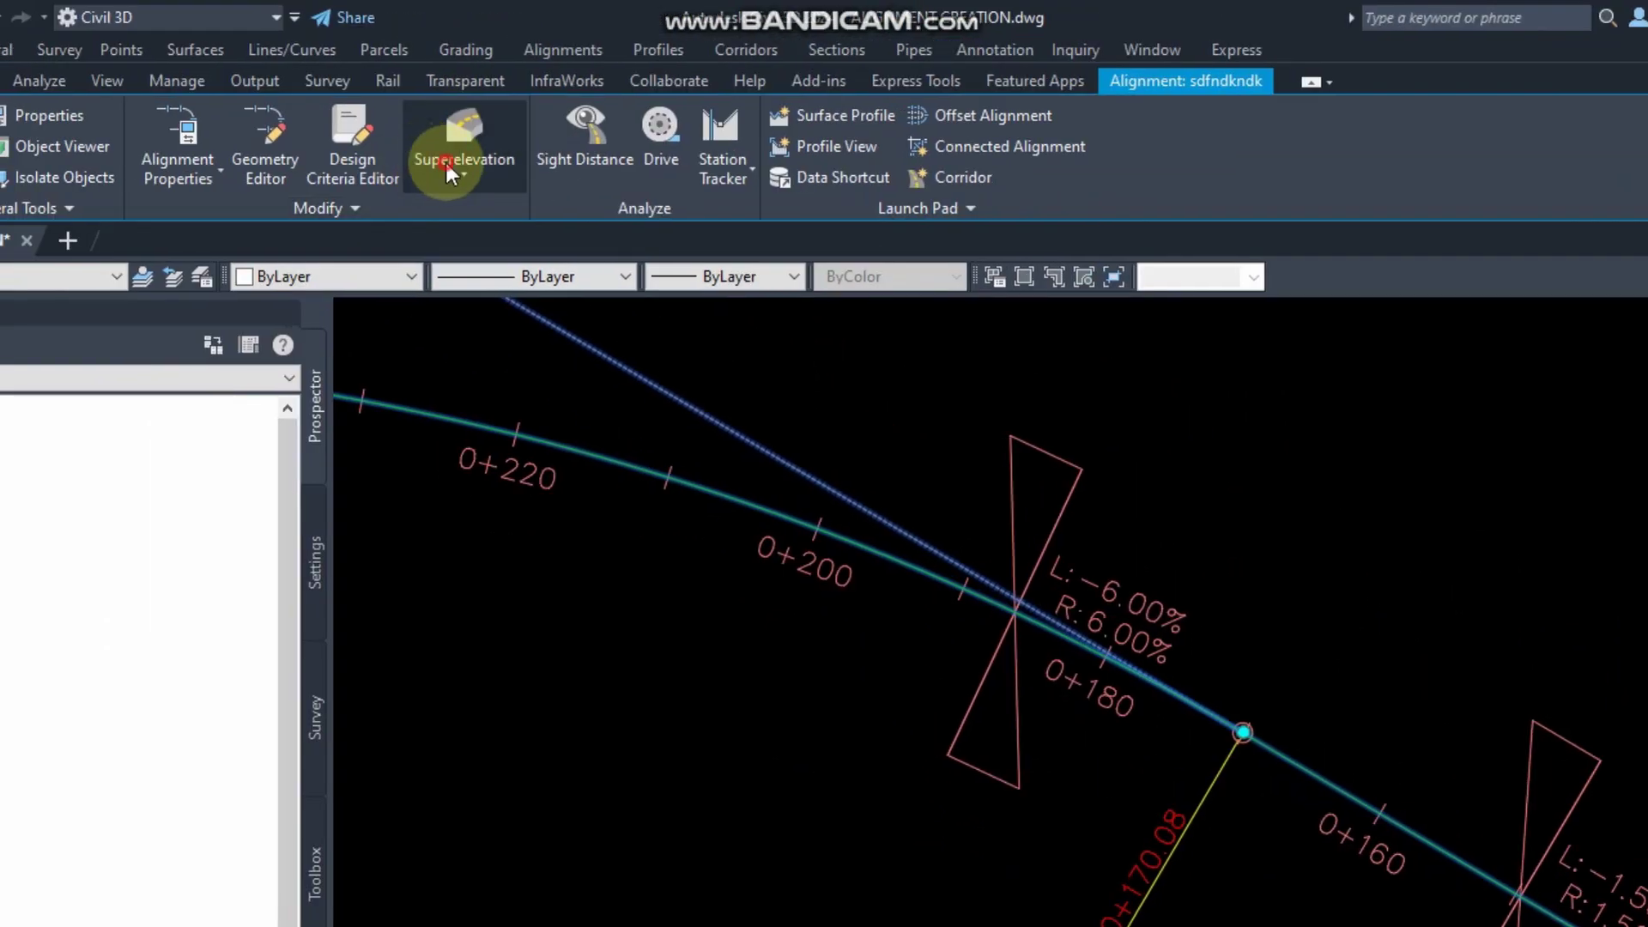
left_click(241, 73)
left_click(525, 284)
left_click(880, 555)
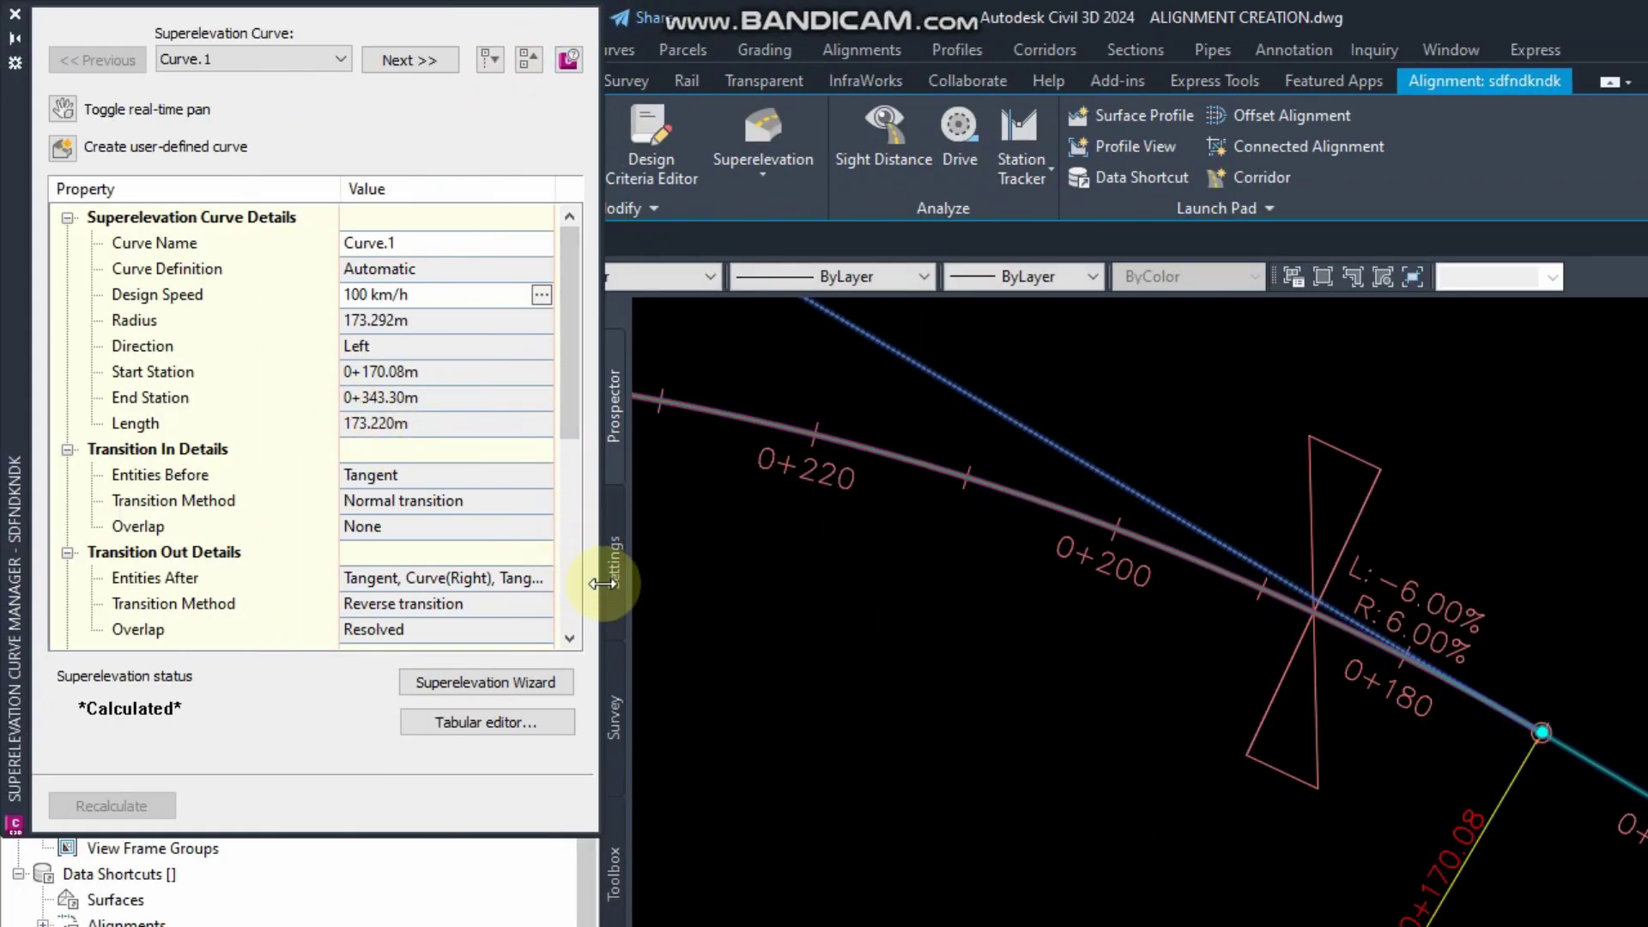
left_click_drag(599, 589, 945, 654)
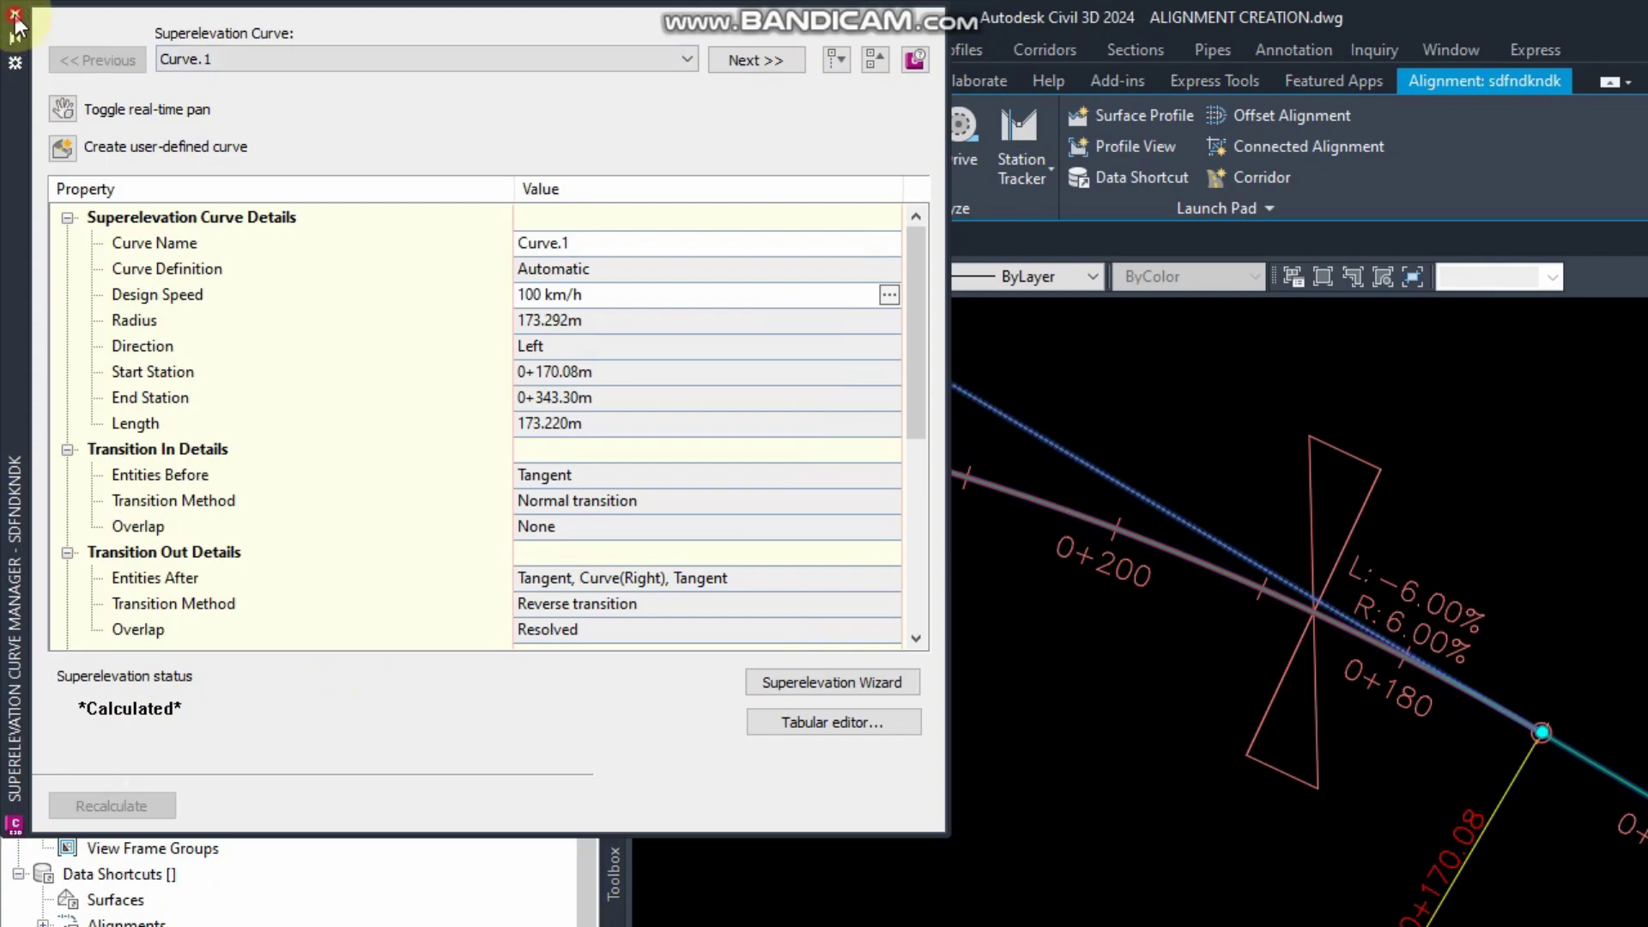
left_click(14, 15)
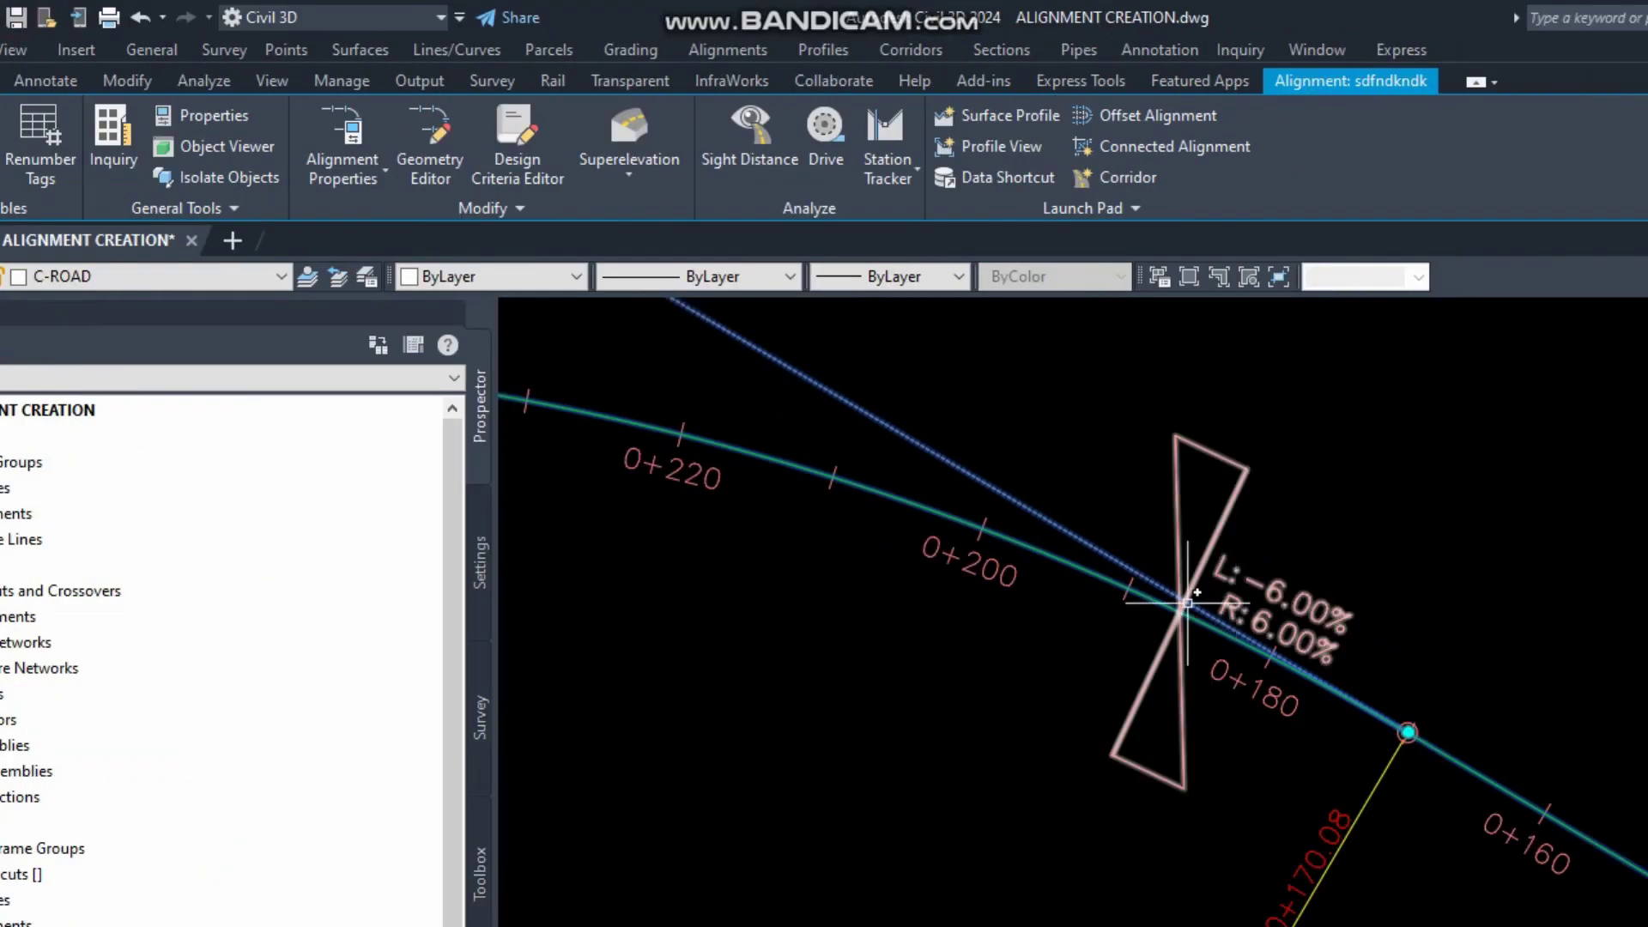
Step: Deselect the alignment and review its full length with the superelevation labels on both curves
scroll(1129, 524, "down", 5)
key("Escape")
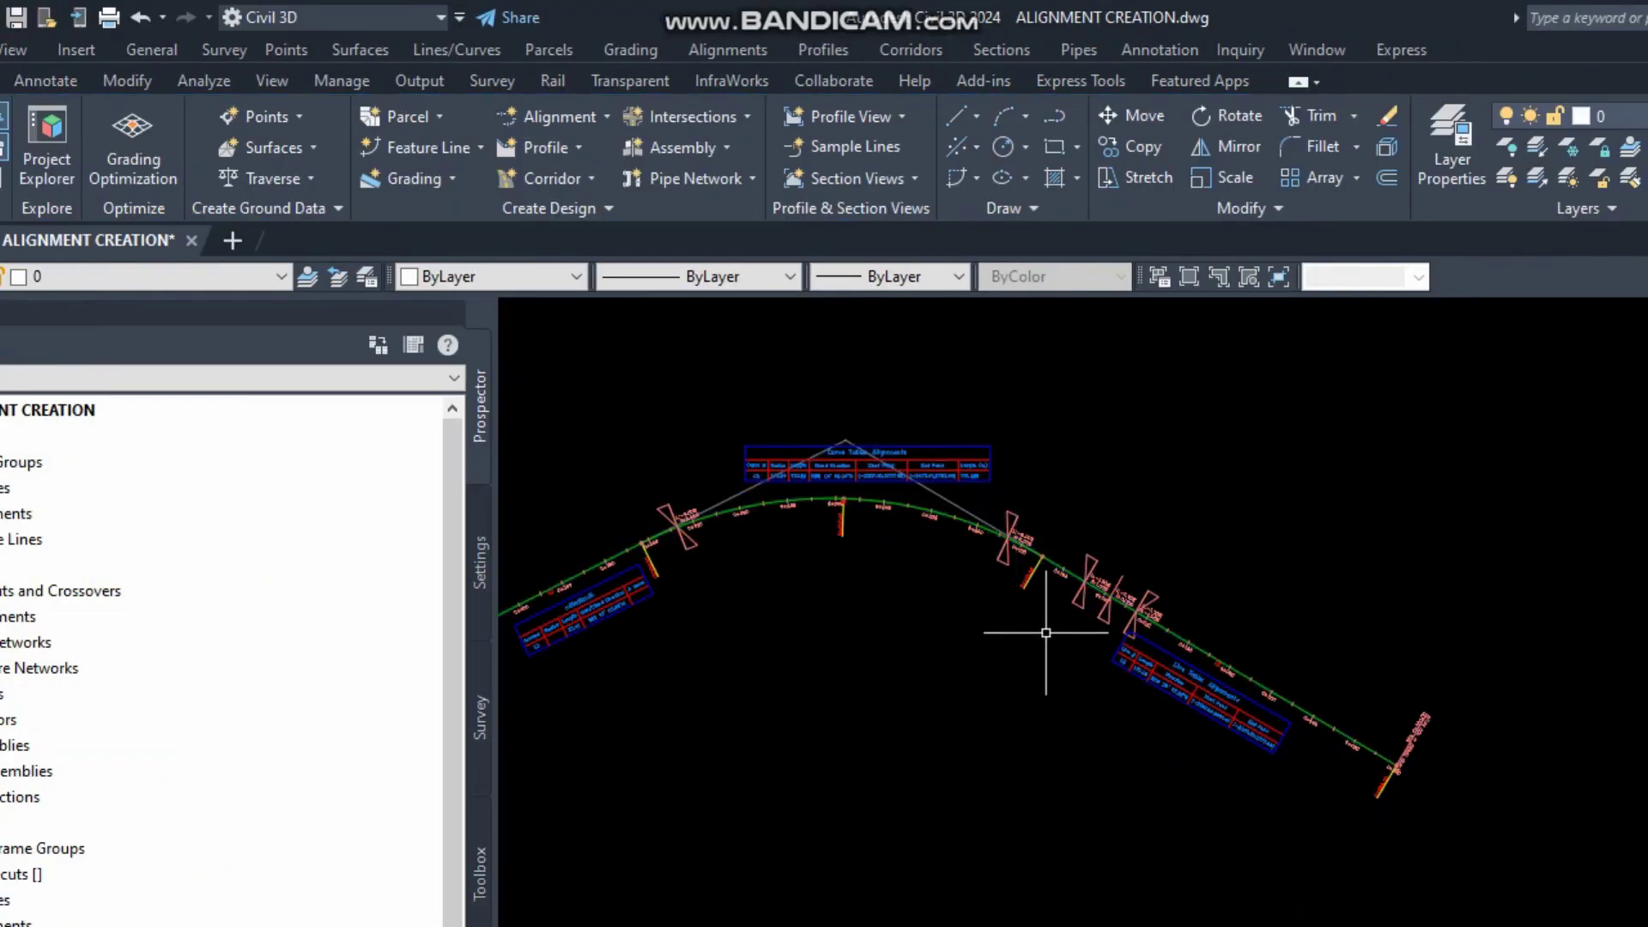
middle_click_drag(1084, 675, 1236, 694)
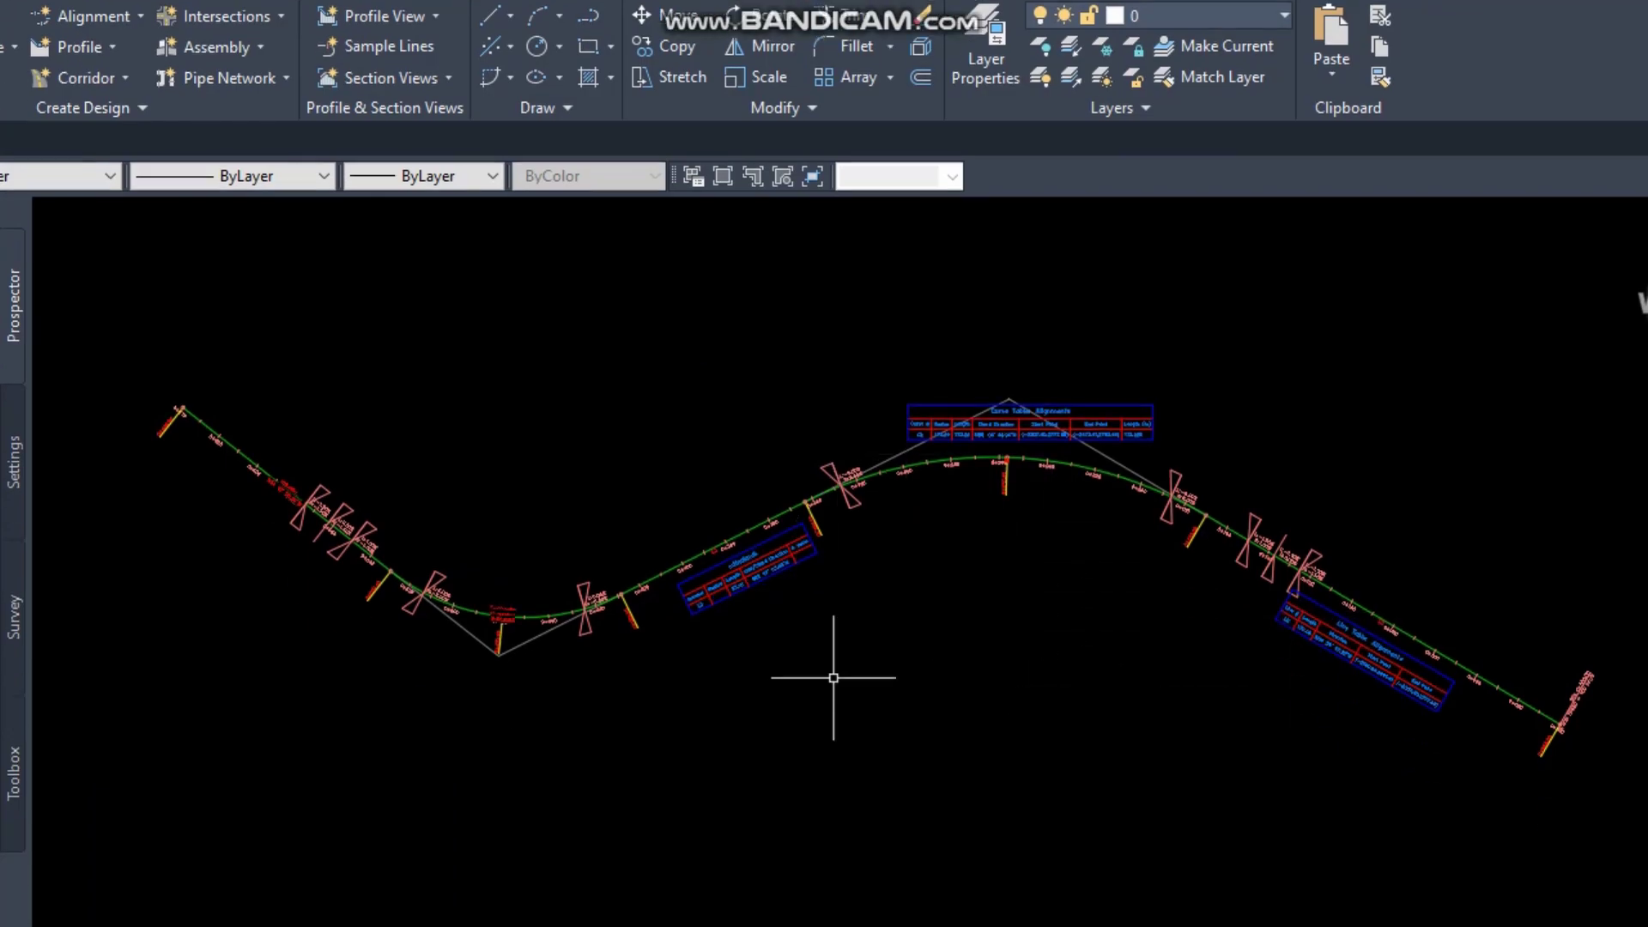
middle_click_drag(969, 634, 929, 763)
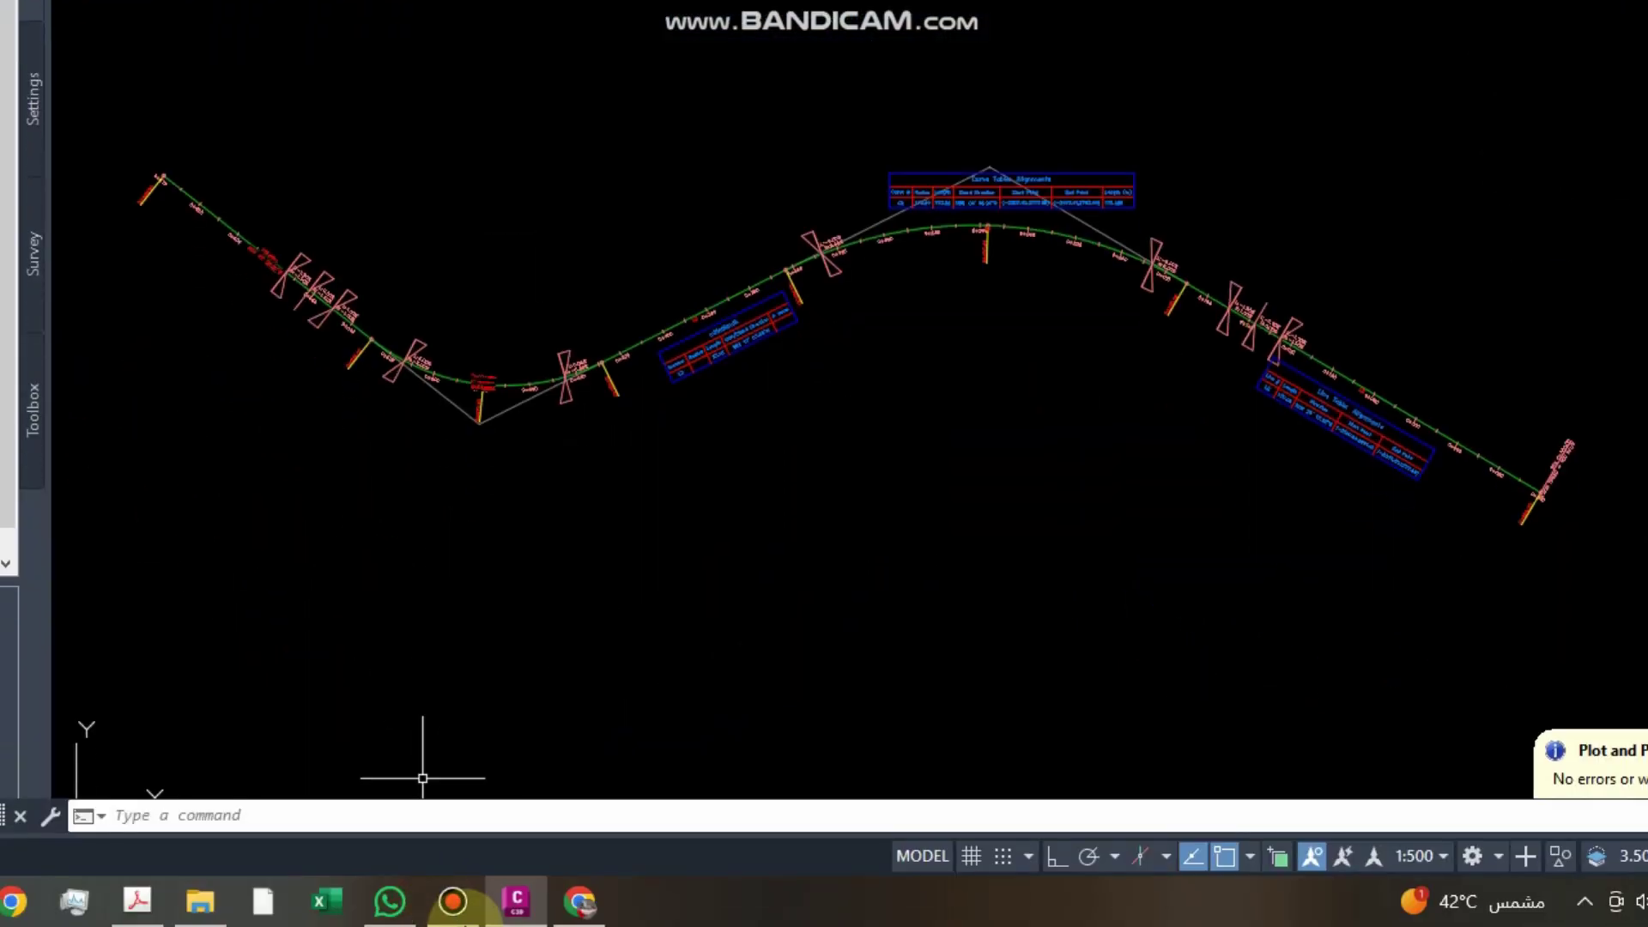
left_click(459, 907)
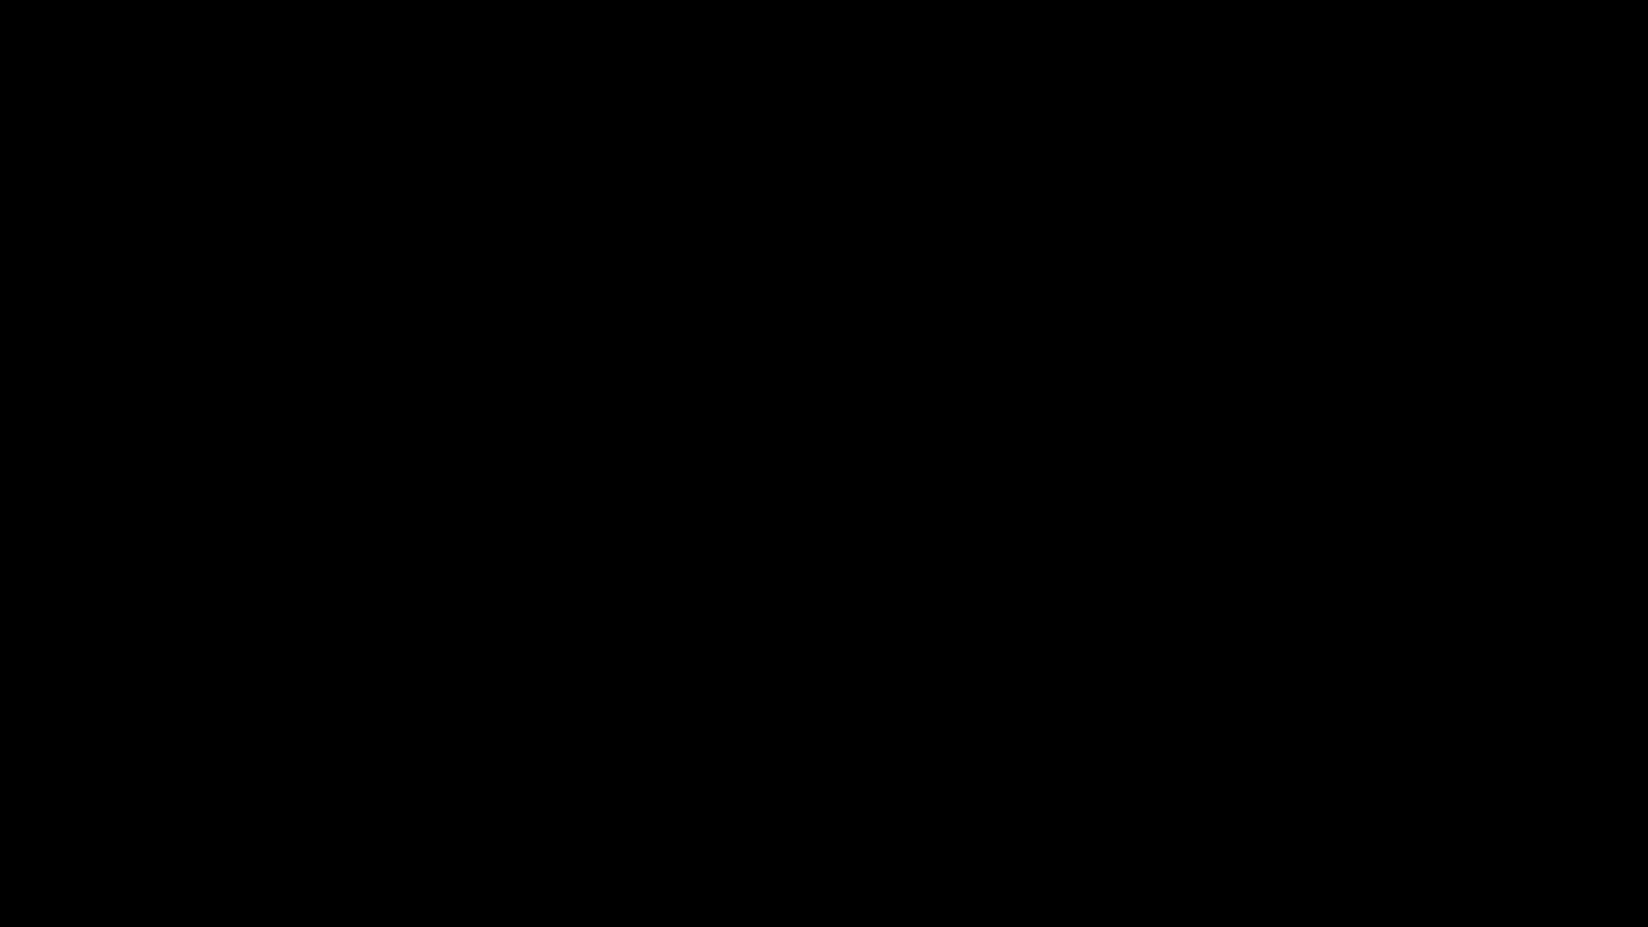